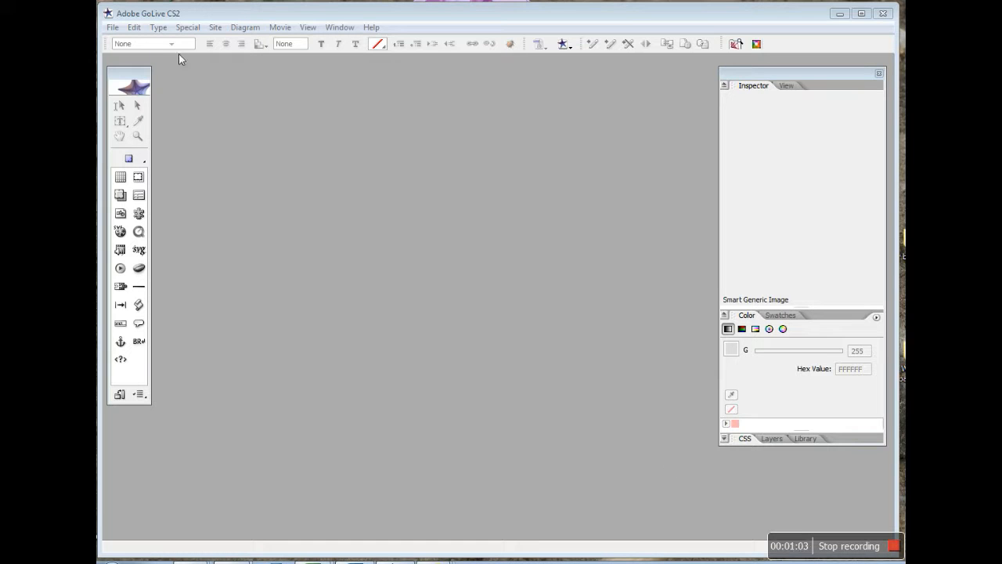
# Step: Start a new blank site with the site creation wizard and name it alumni
pyautogui.click(114, 28)
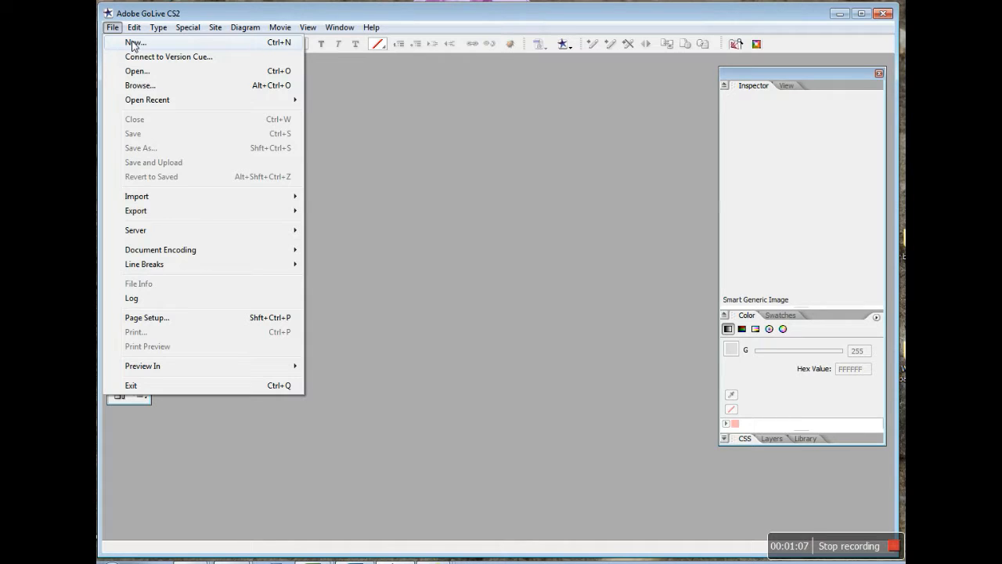
pyautogui.click(133, 43)
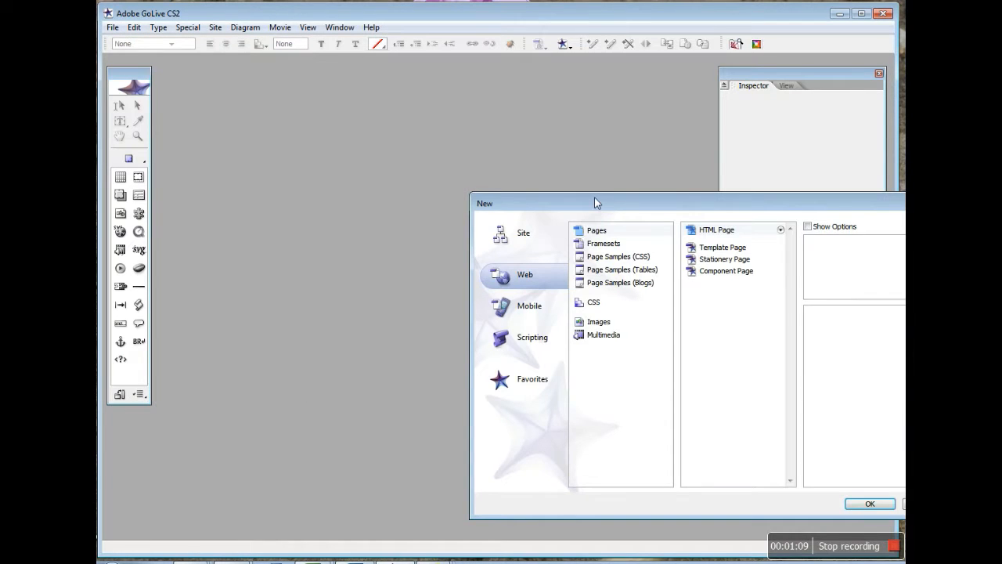
pyautogui.moveTo(595, 203); pyautogui.dragTo(395, 145)
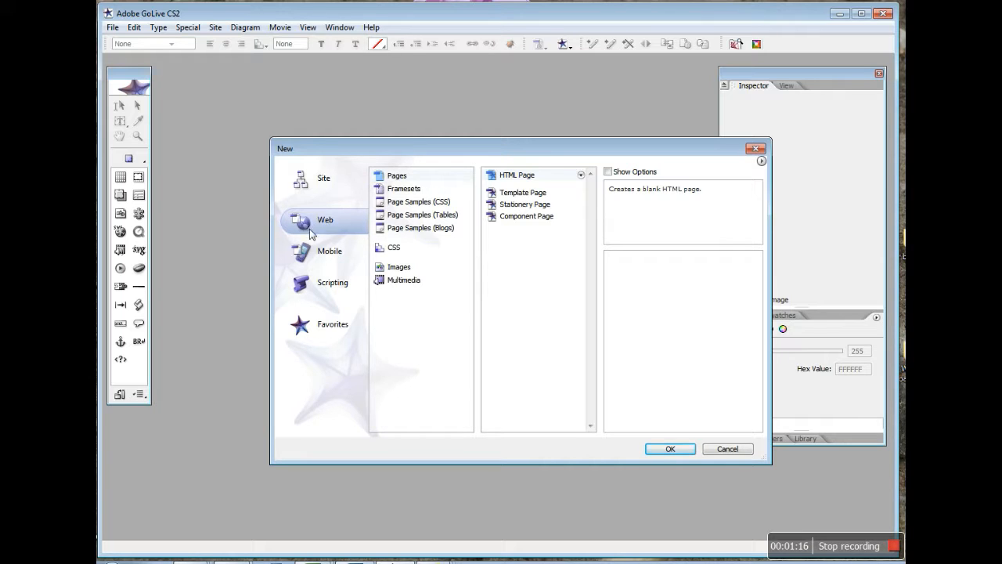
pyautogui.click(321, 177)
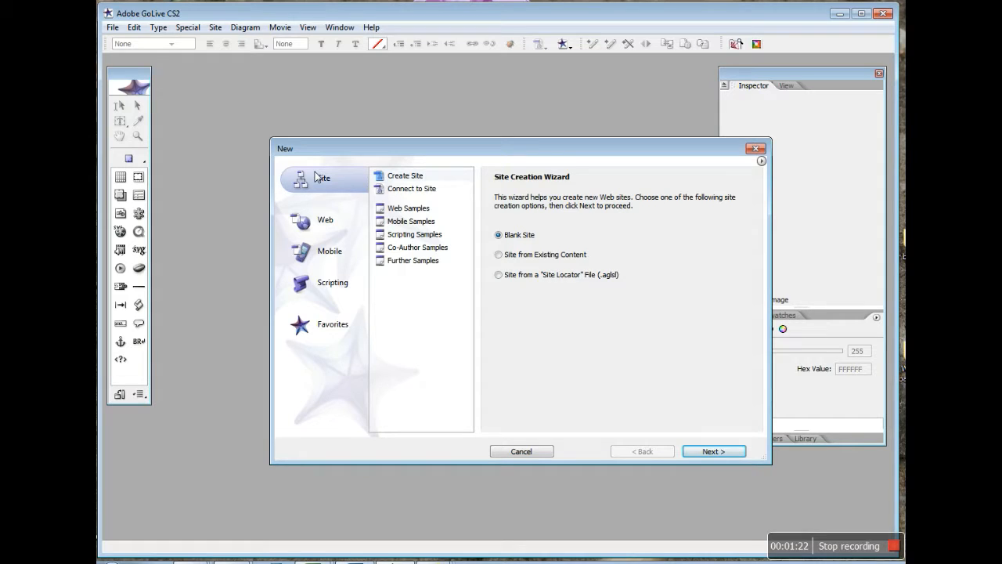
pyautogui.click(406, 180)
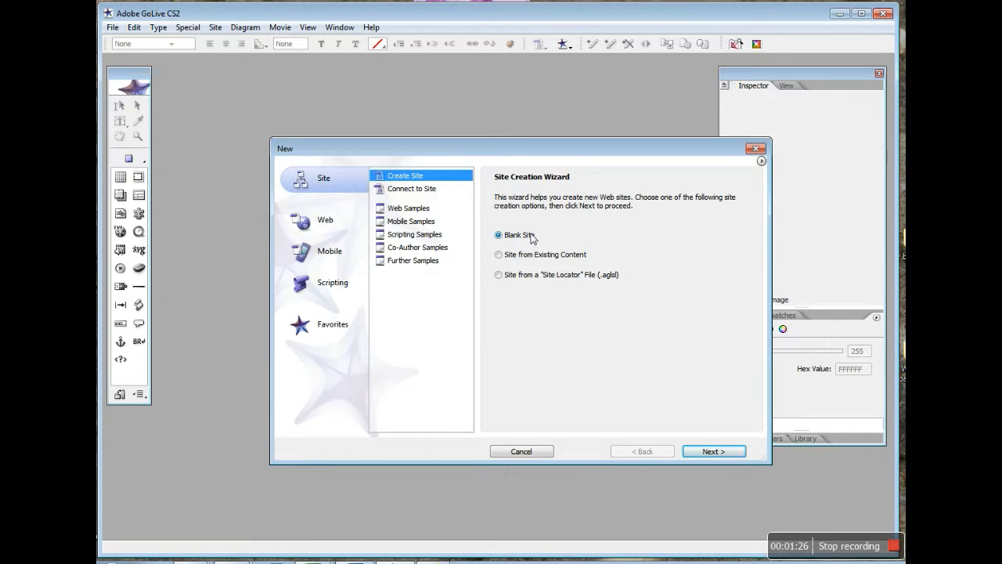
pyautogui.click(713, 452)
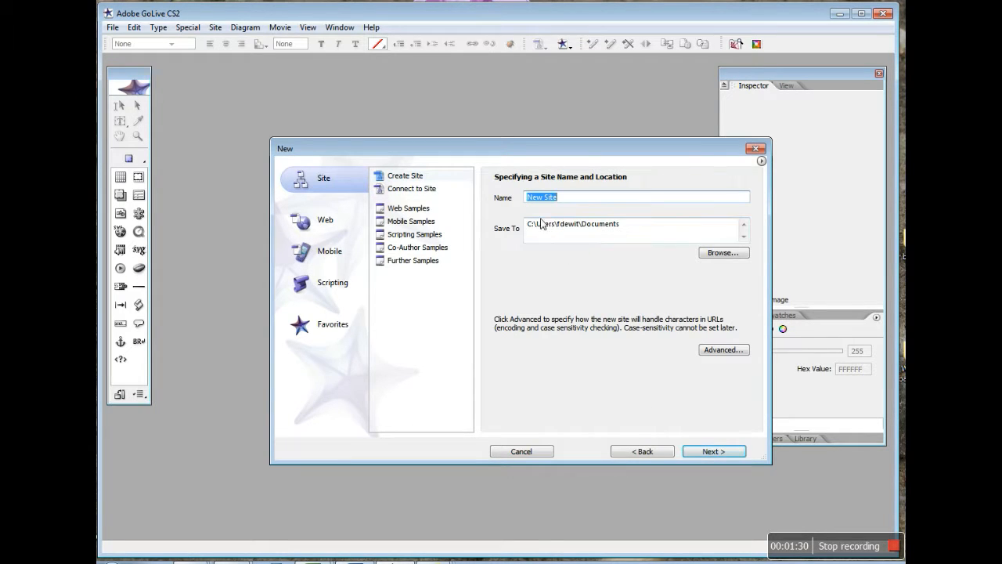
pyautogui.write('alumni')
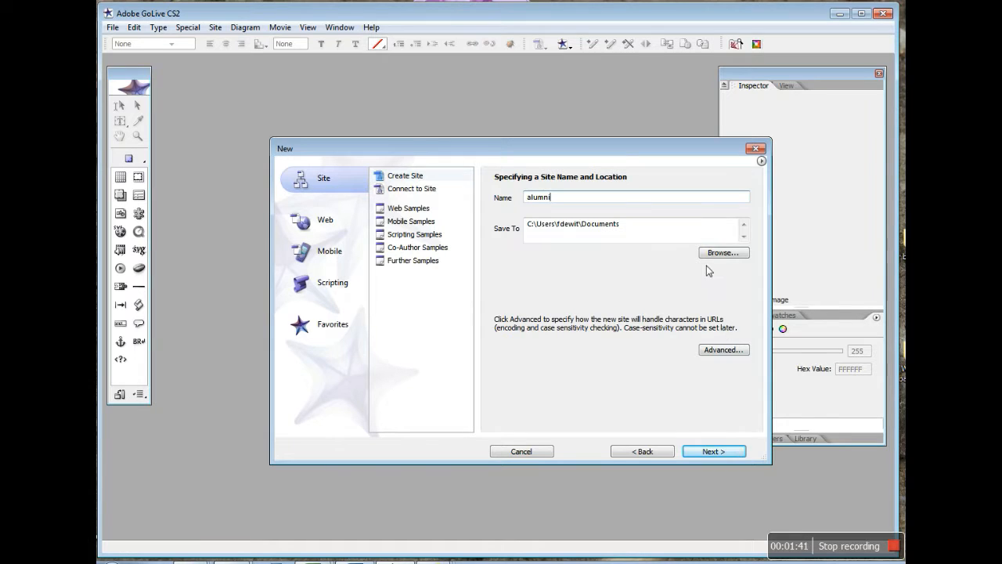
# Step: Create a folder named lesson 2 inside 0BTX4C and choose it as the site's save location
pyautogui.click(727, 253)
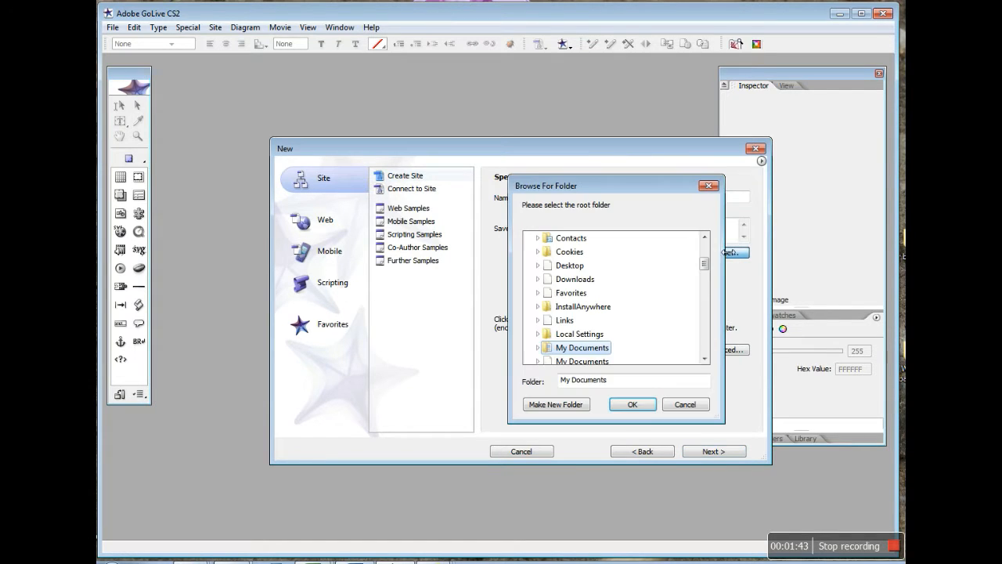
pyautogui.moveTo(705, 264); pyautogui.dragTo(706, 295)
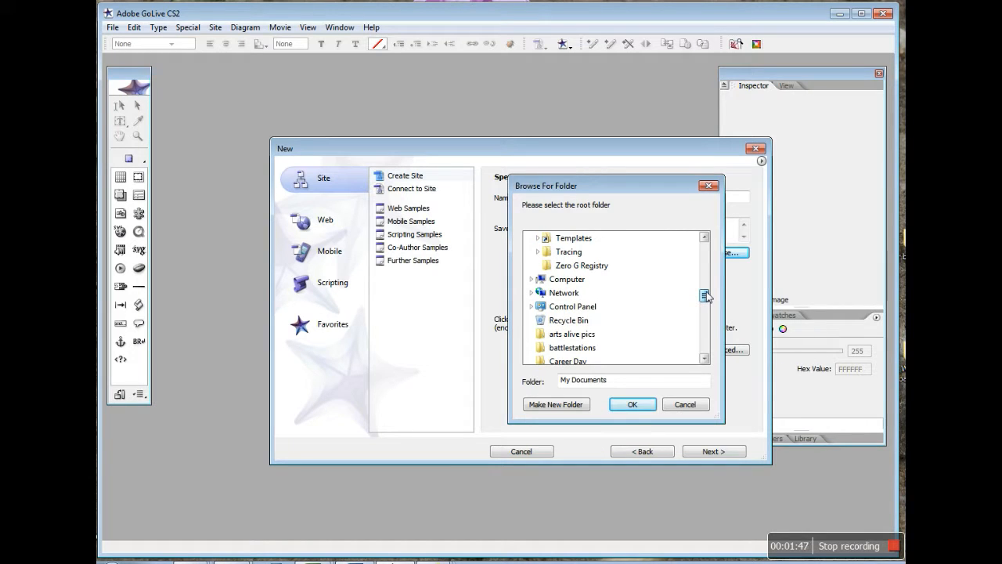
pyautogui.click(567, 280)
pyautogui.moveTo(704, 278); pyautogui.dragTo(705, 287)
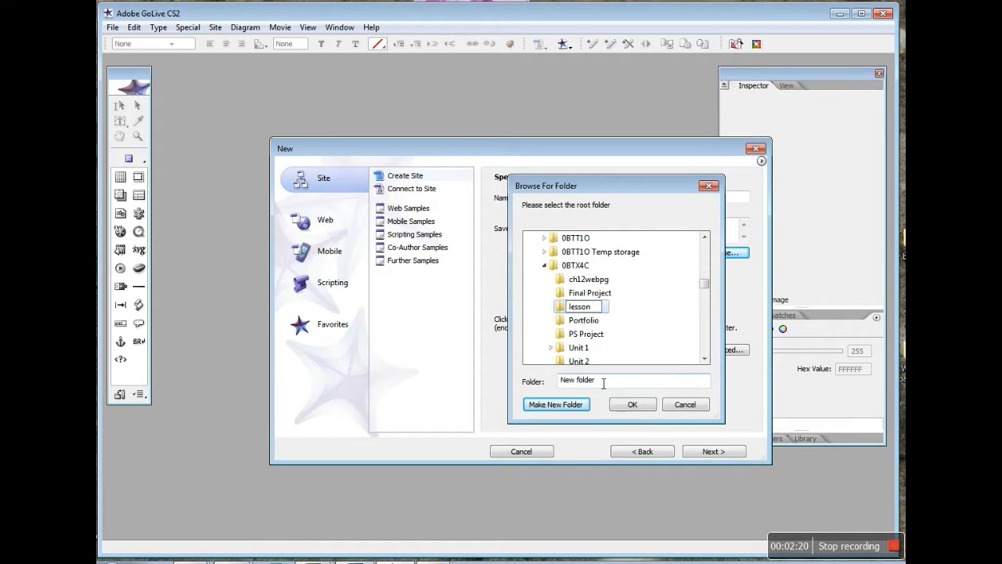
pyautogui.write('2')
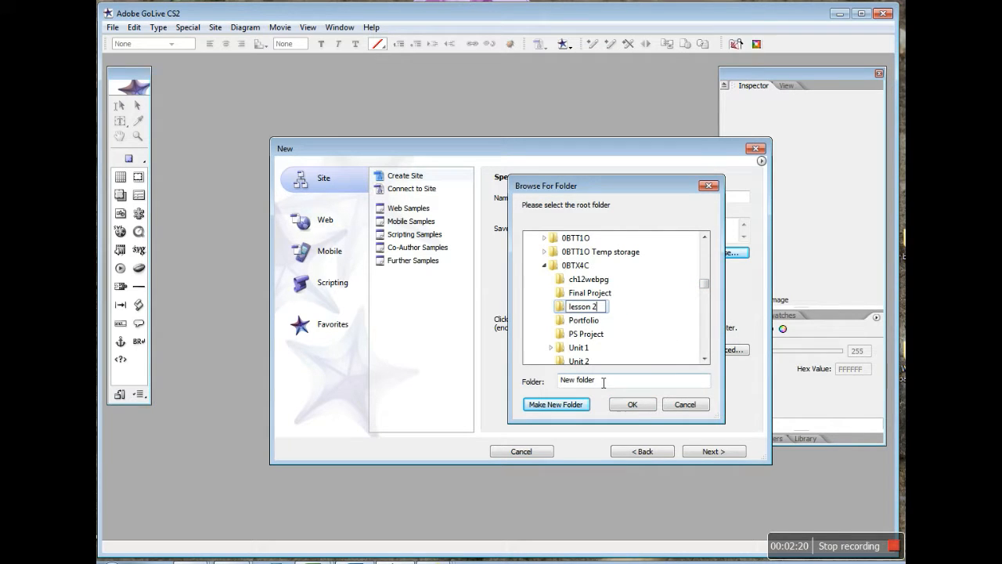
pyautogui.click(562, 309)
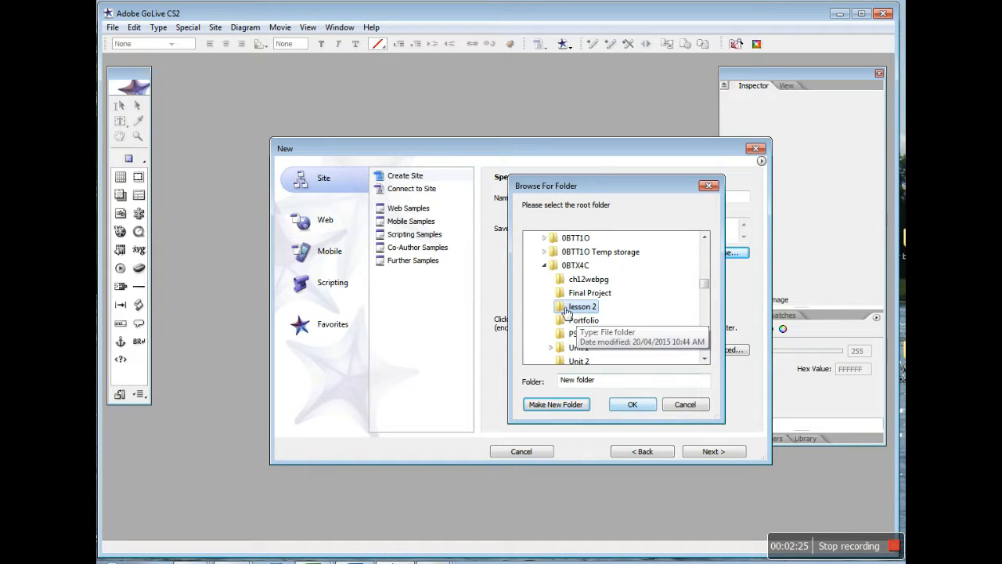
pyautogui.click(633, 404)
# Step: Finish creating the site without version control and with the publish server left to specify later
pyautogui.click(722, 454)
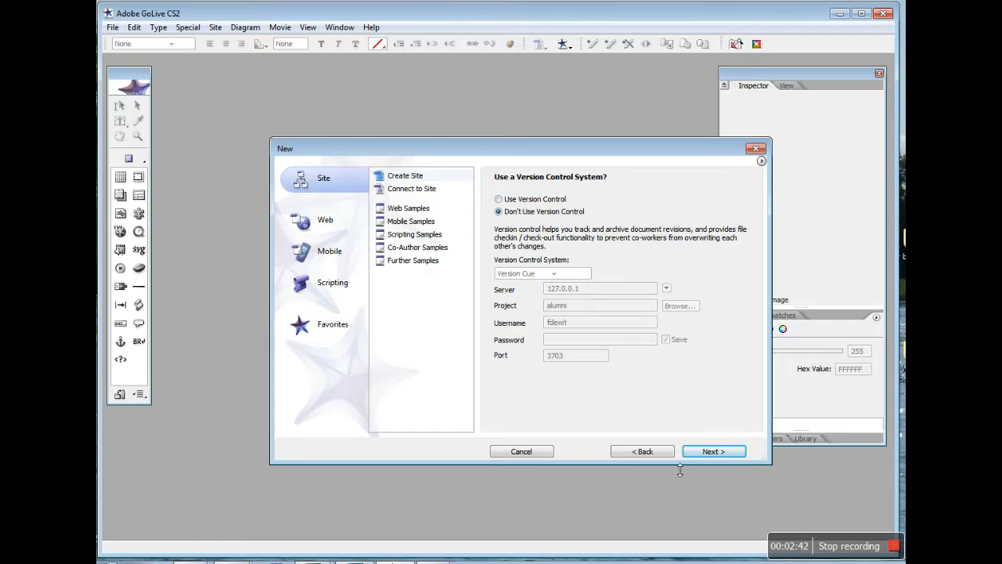
pyautogui.click(727, 452)
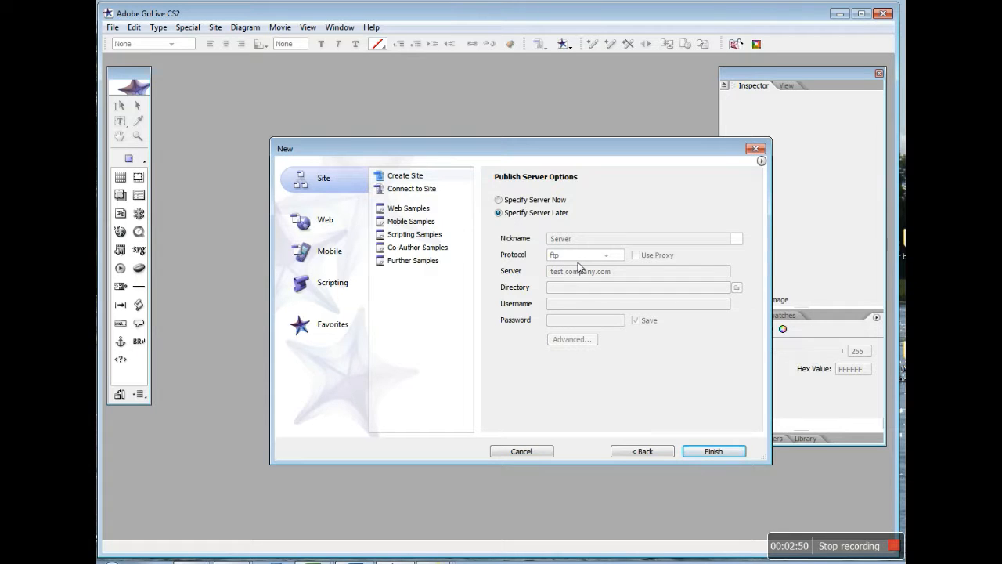
pyautogui.click(715, 452)
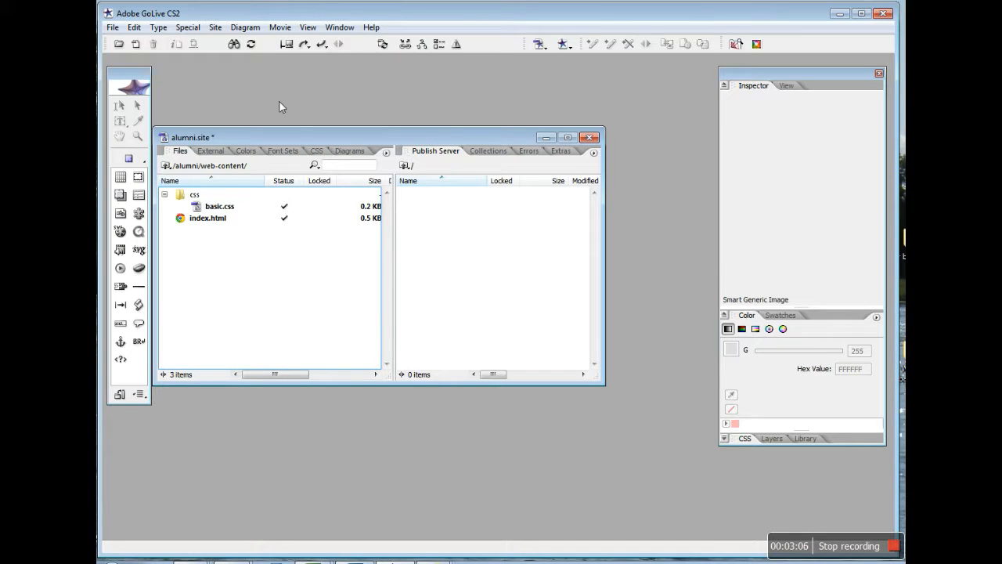
pyautogui.moveTo(299, 137); pyautogui.dragTo(318, 115)
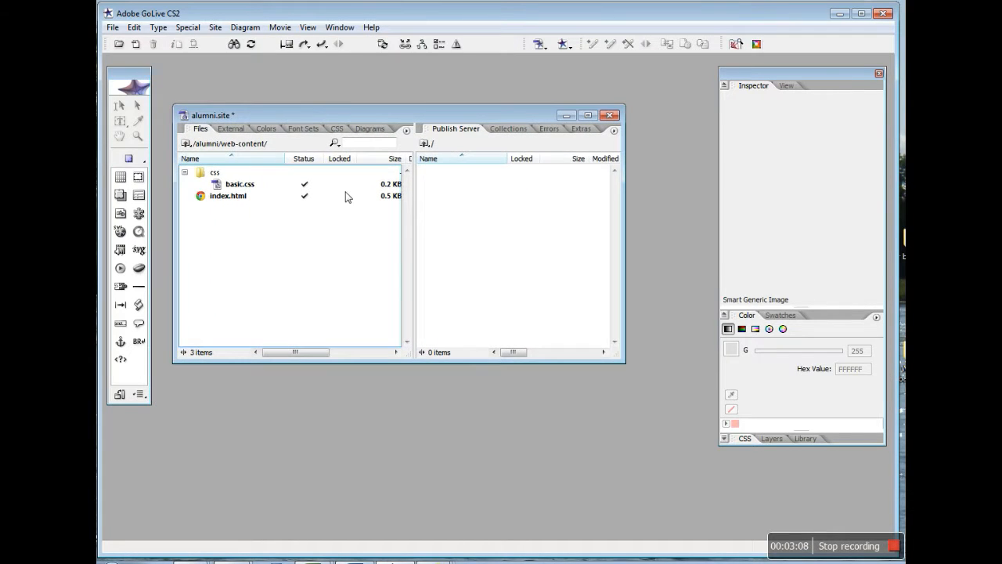
# Step: Switch to Windows Explorer and open the alumni site folder under 0BTX4C, lesson 2 on the X: drive
pyautogui.click(311, 556)
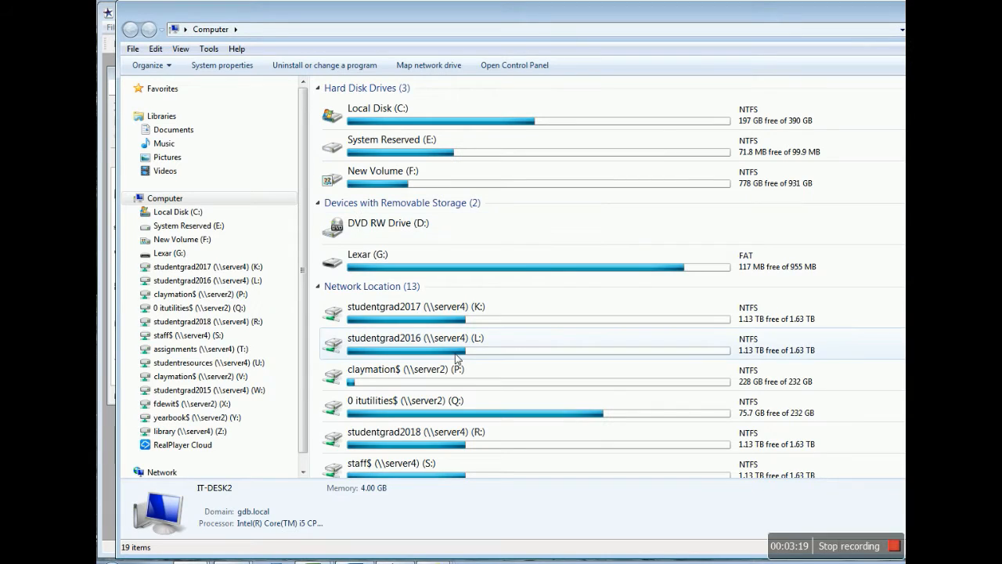
pyautogui.scroll(-5, 444, 411)
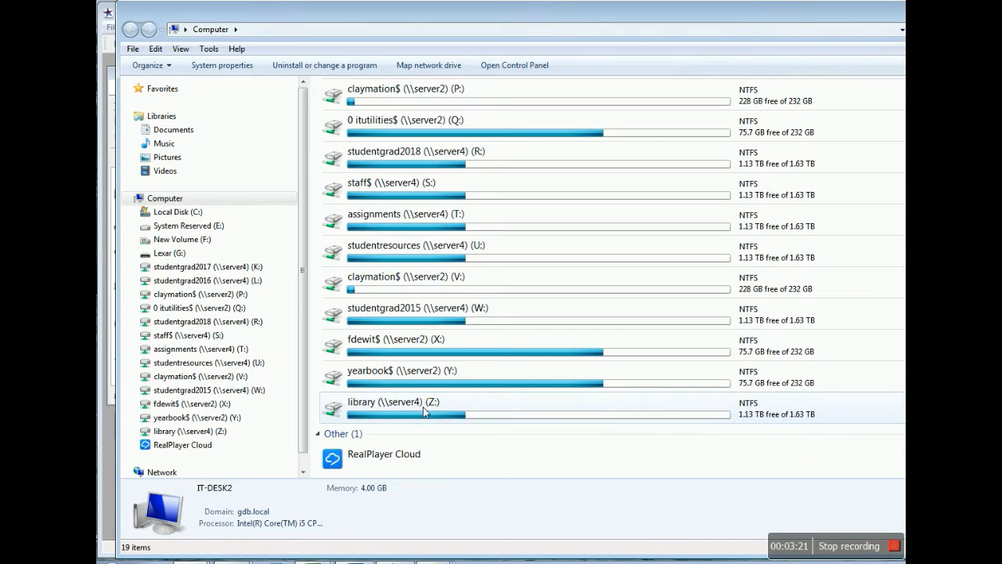
pyautogui.doubleClick(416, 346)
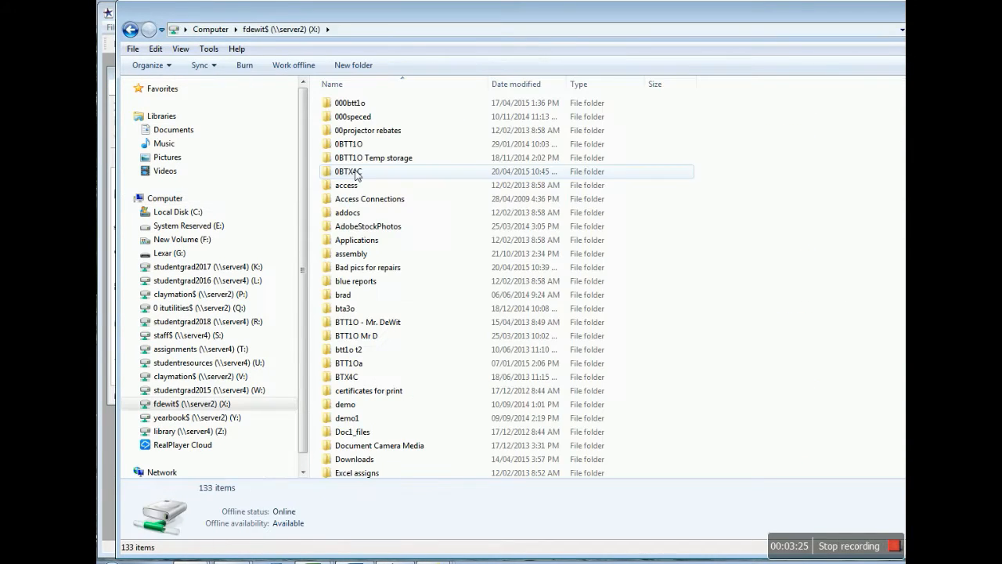
pyautogui.doubleClick(356, 172)
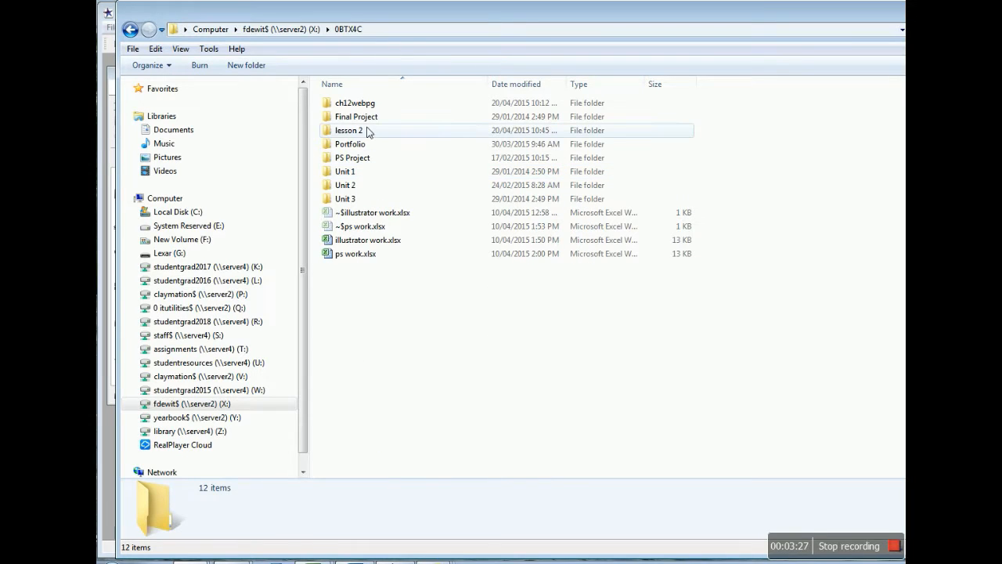
pyautogui.doubleClick(359, 130)
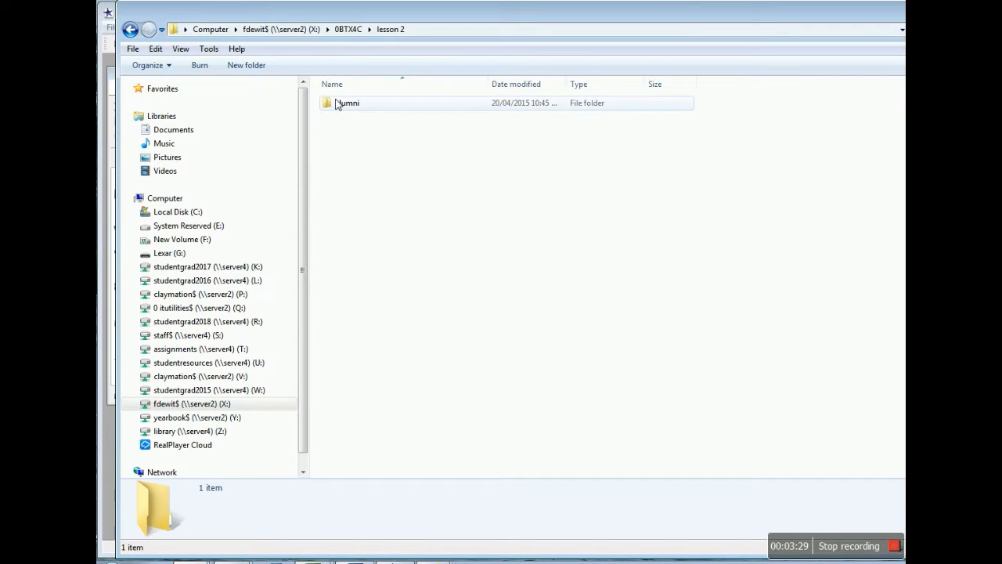
pyautogui.click(334, 106)
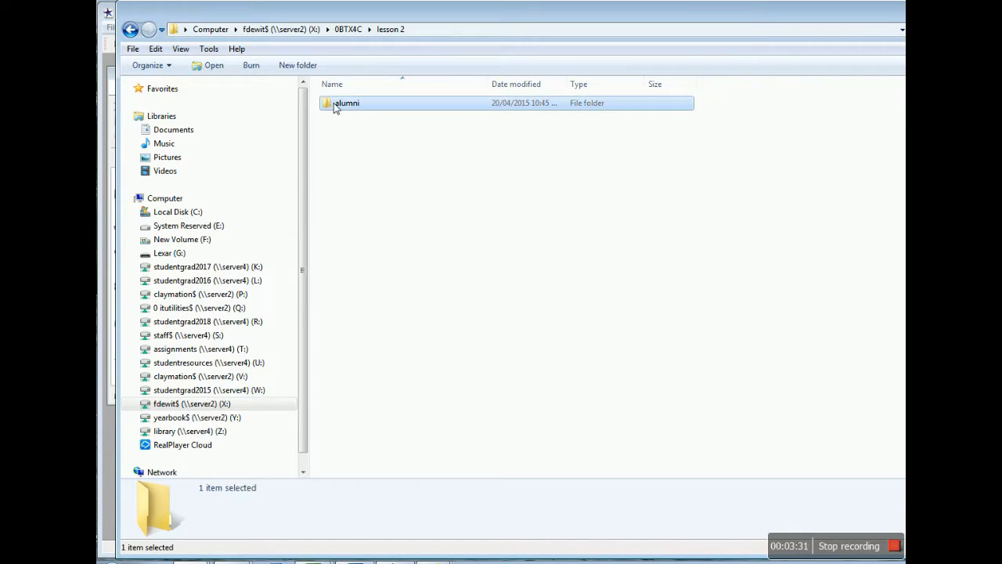
pyautogui.doubleClick(334, 106)
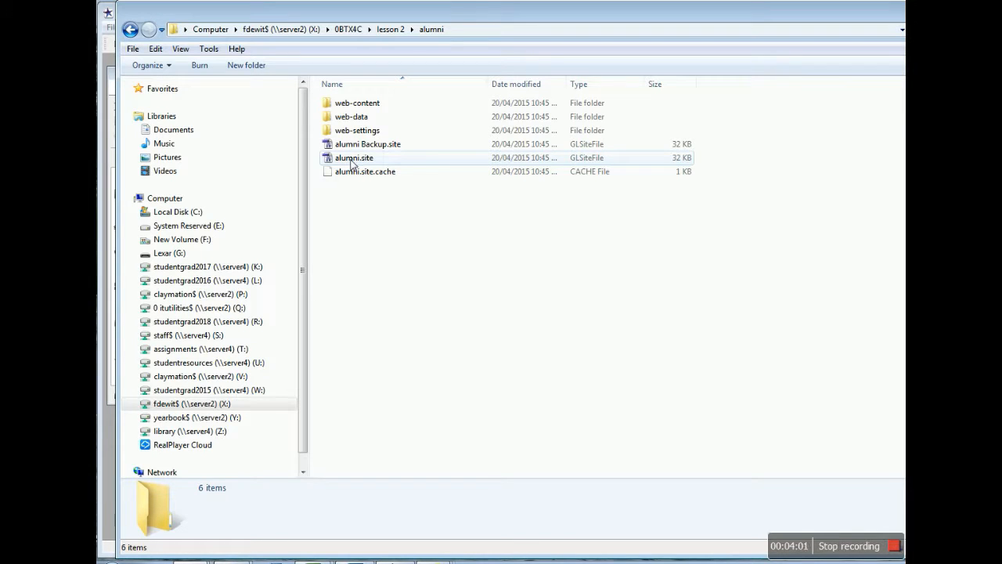
# Step: Examine the site's web-content and web-data folders, locate web-settings, and close the Explorer window
pyautogui.doubleClick(342, 105)
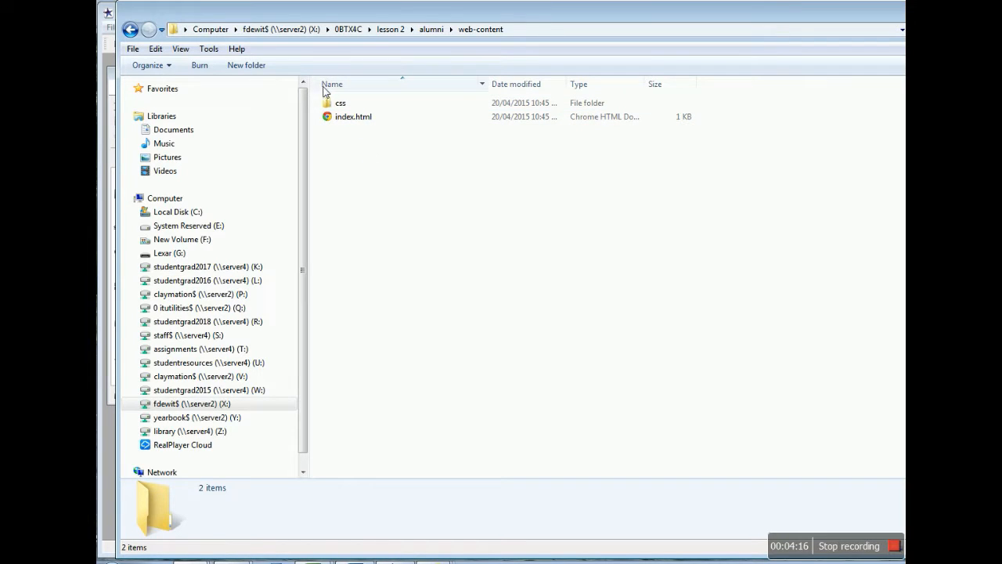
pyautogui.click(431, 31)
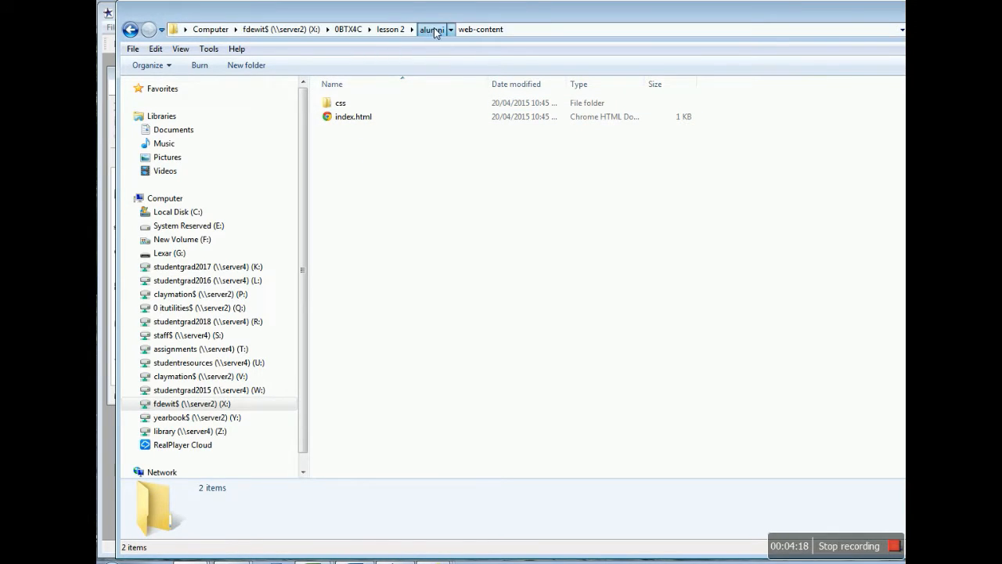
pyautogui.click(355, 117)
pyautogui.doubleClick(355, 117)
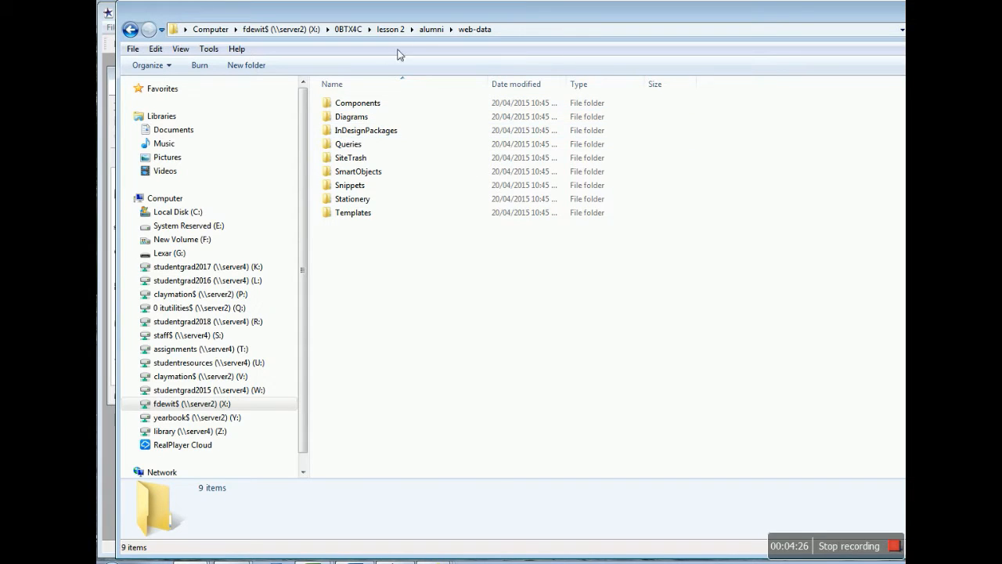
pyautogui.click(421, 29)
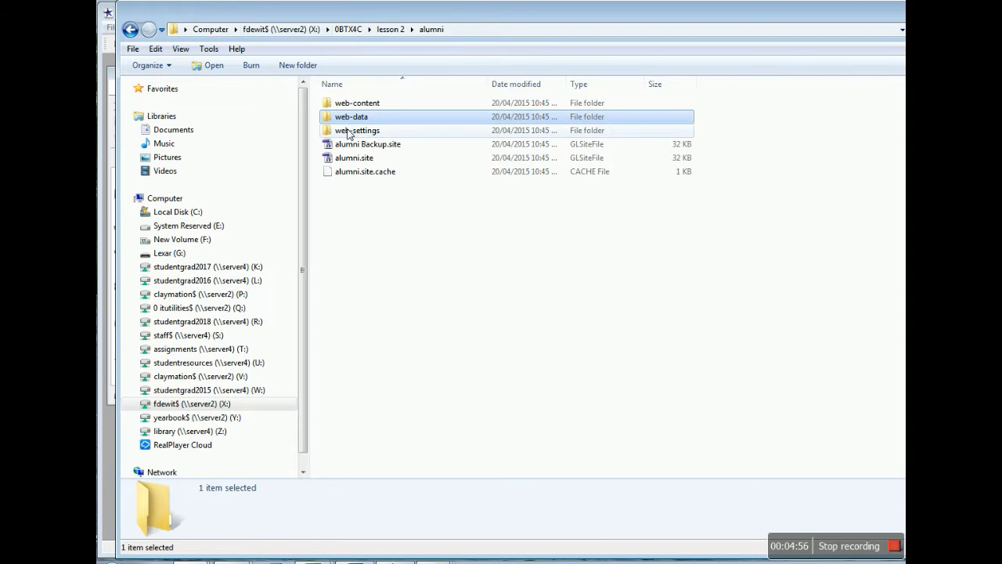
pyautogui.click(352, 132)
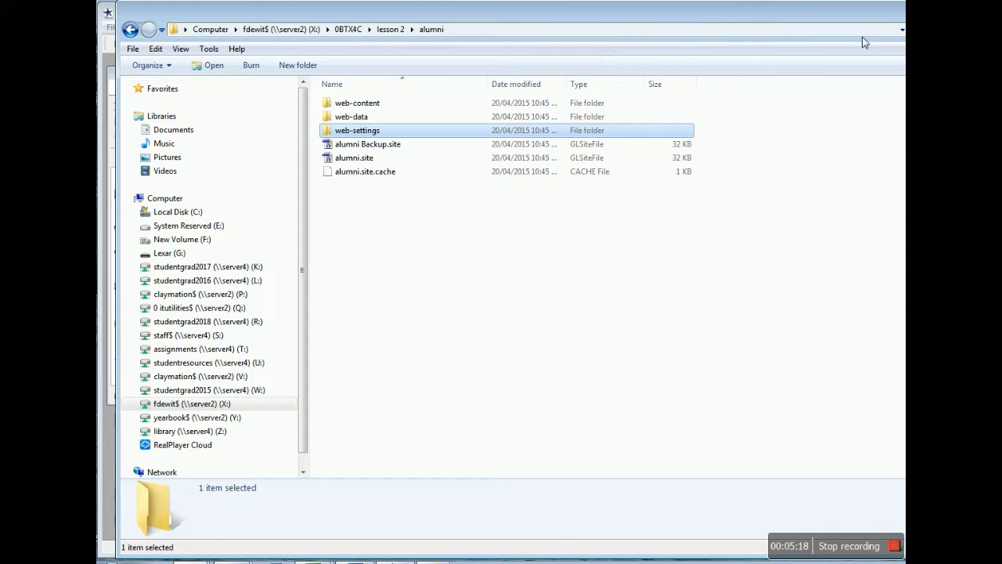
pyautogui.moveTo(832, 15); pyautogui.dragTo(718, 26)
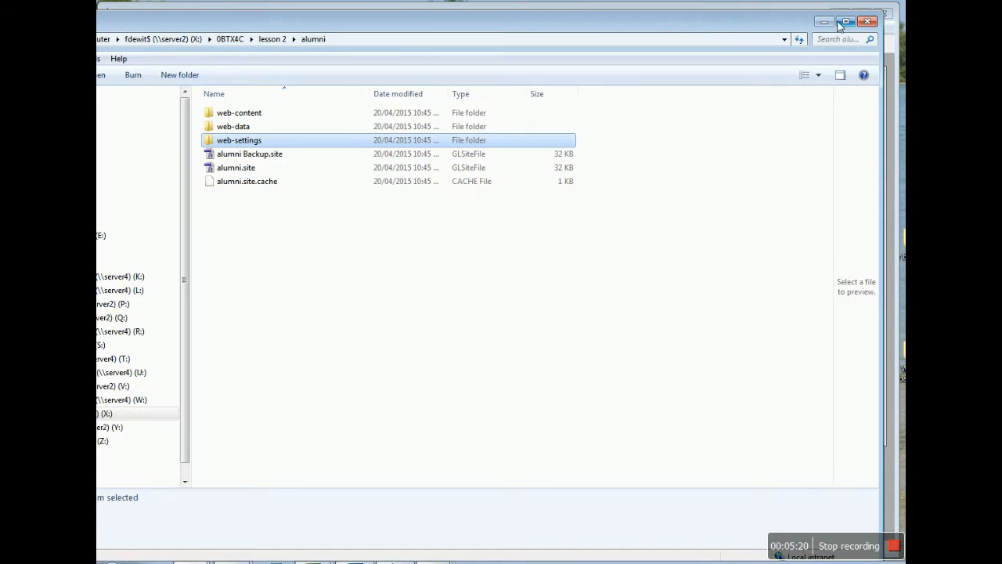
pyautogui.click(868, 21)
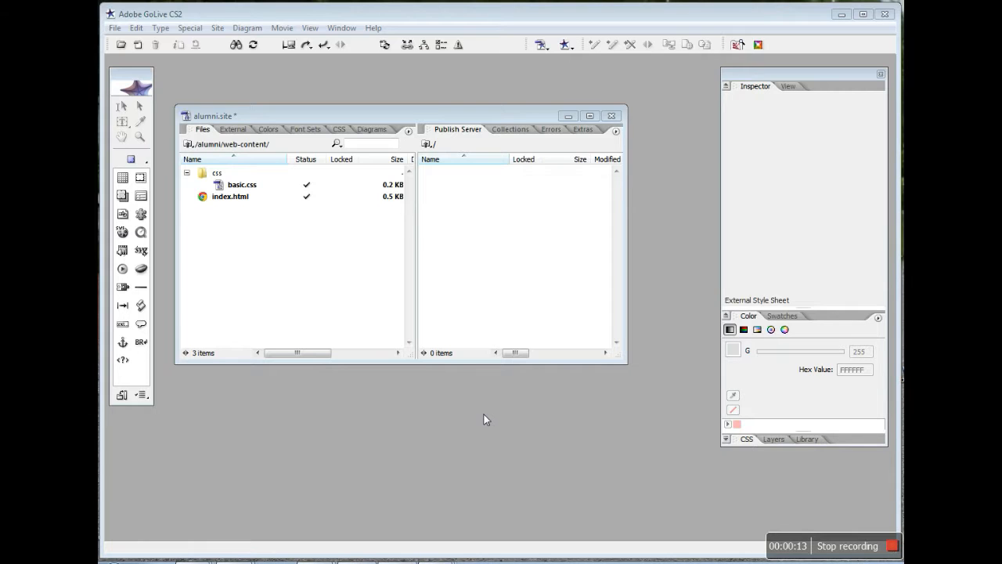
# Step: Create a blank HTML page and enter the text "Homecoming Info" on it
pyautogui.click(113, 29)
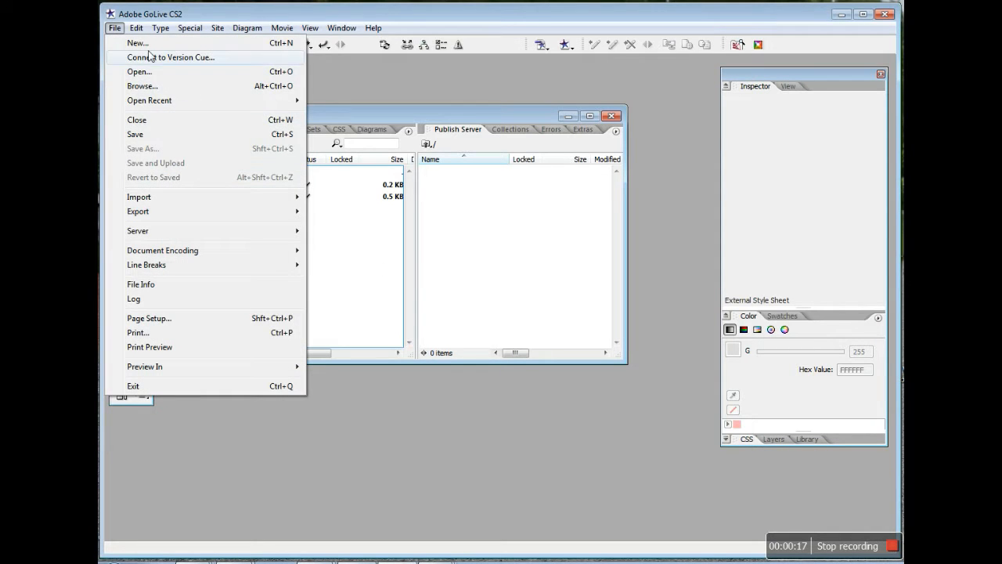
pyautogui.click(144, 44)
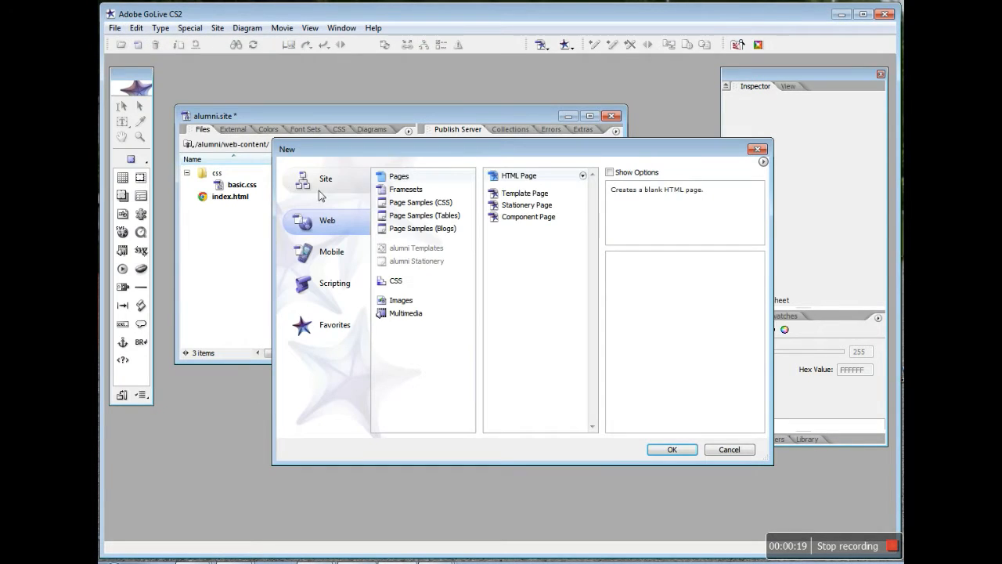
pyautogui.click(321, 185)
pyautogui.click(319, 225)
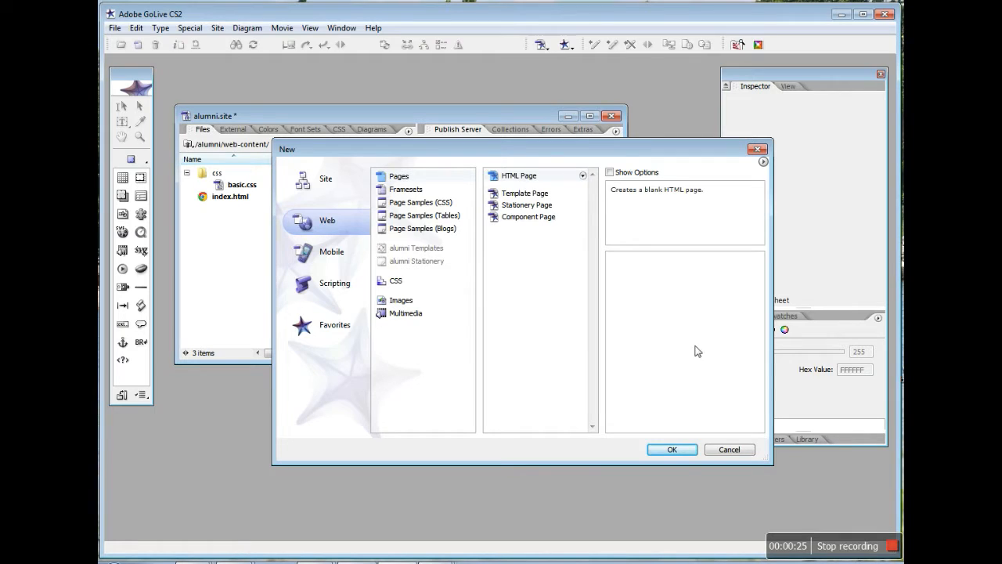
pyautogui.click(673, 449)
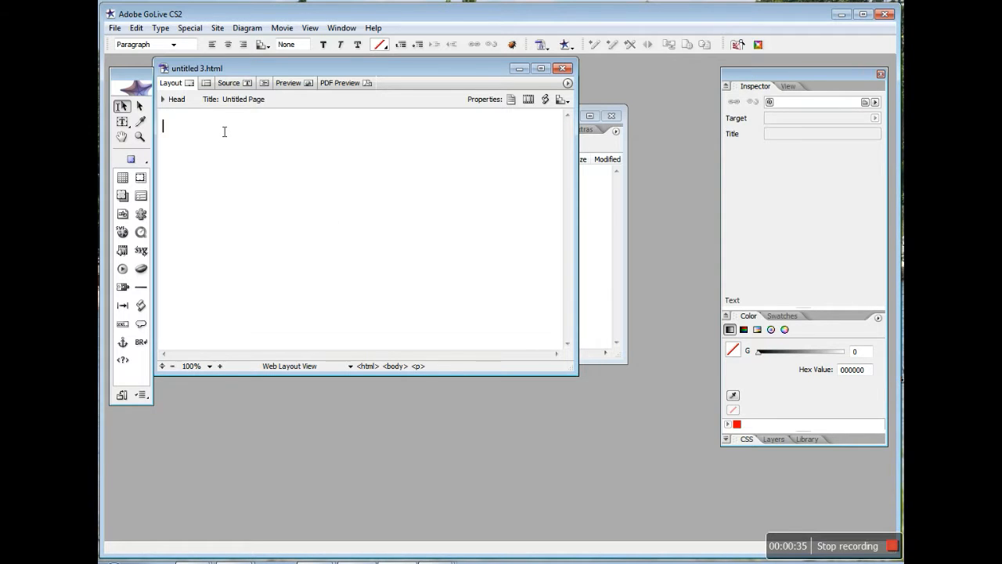
pyautogui.write('Homecoming Info')
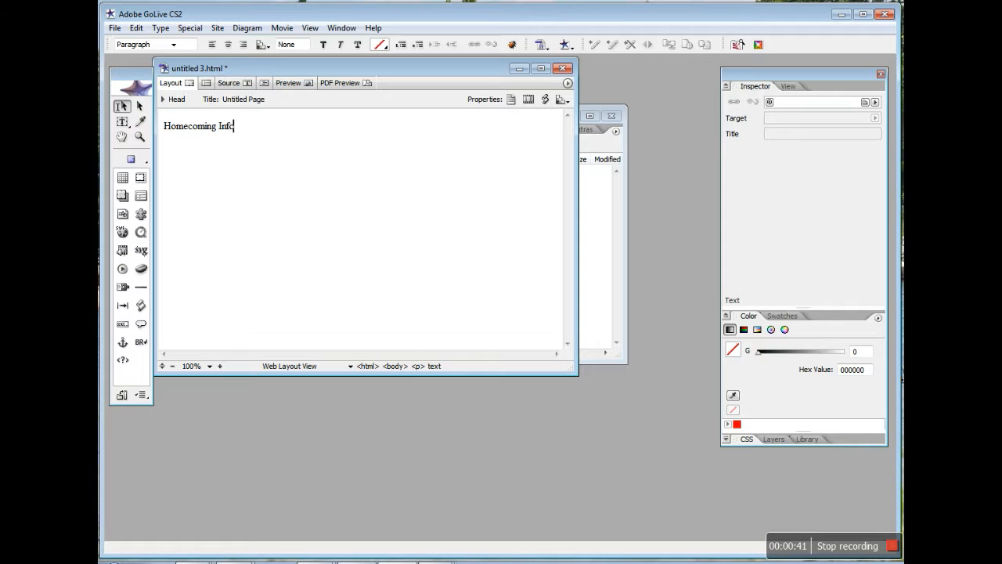
# Step: Complete the page text as "Homecoming Information coming soon!" and center the paragraph
pyautogui.write('rmation coming soon!')
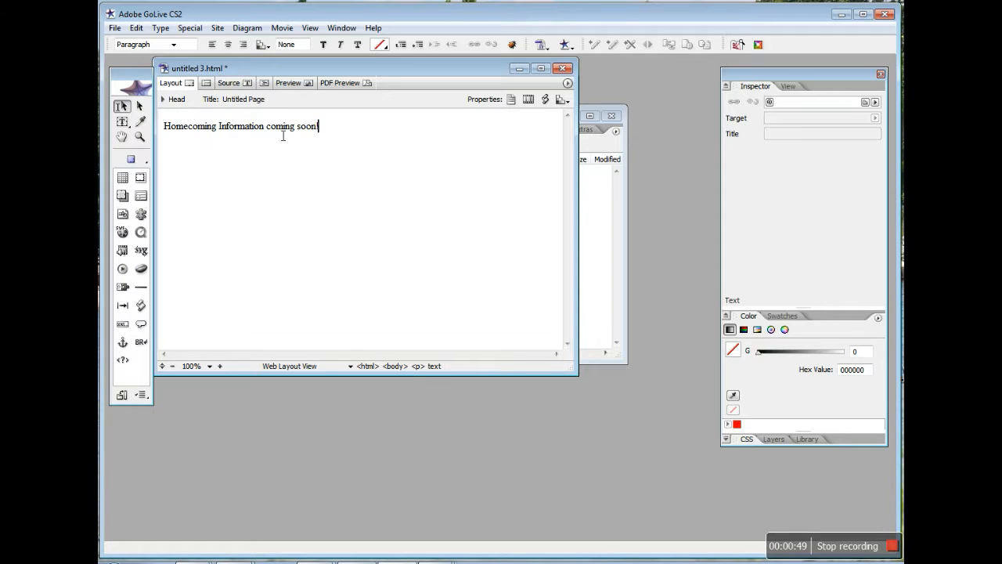
pyautogui.click(228, 46)
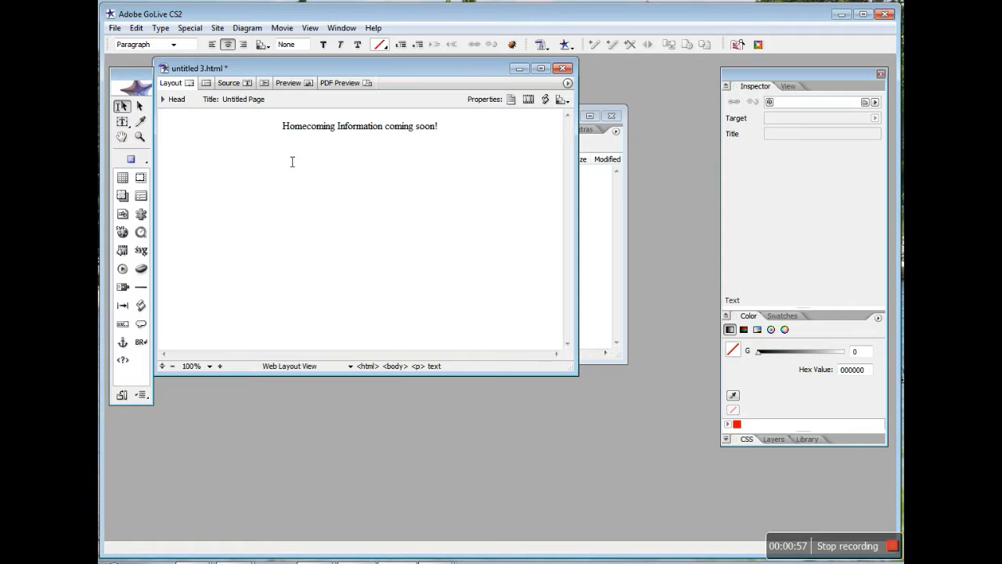
# Step: Open the basic.css style sheet linked in the page's head section and set the body style's font size to 14 px
pyautogui.click(163, 101)
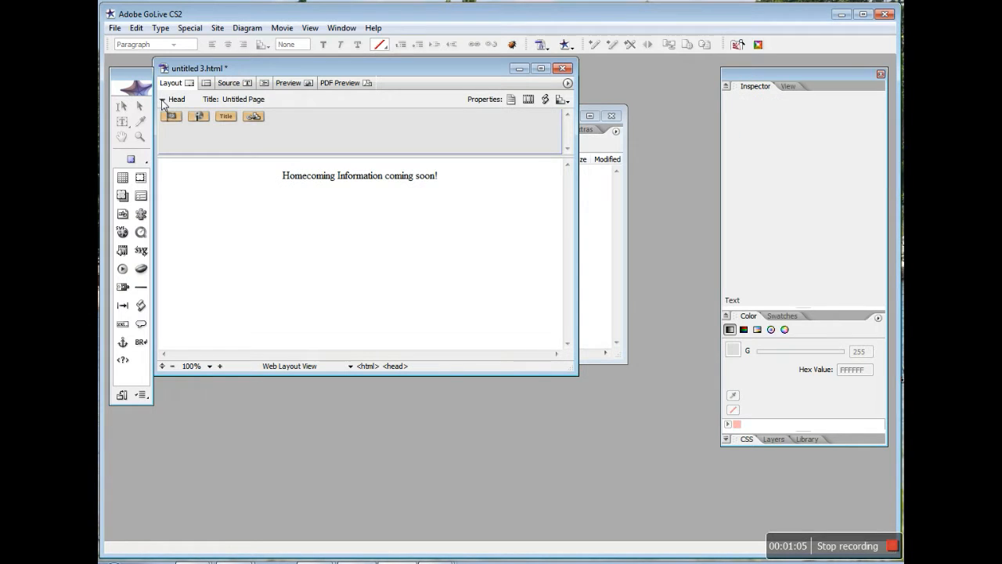
pyautogui.click(256, 117)
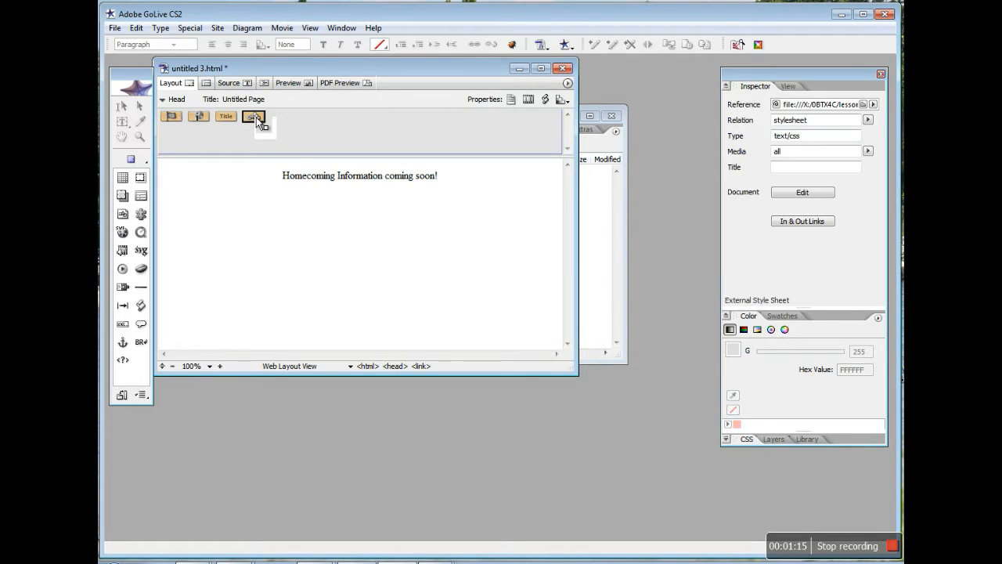
pyautogui.doubleClick(257, 117)
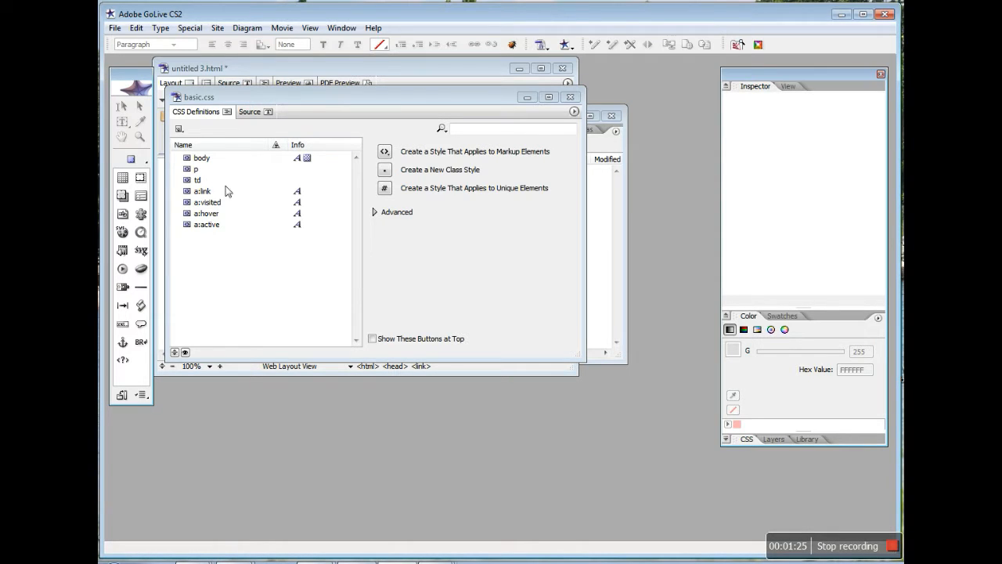
pyautogui.click(201, 159)
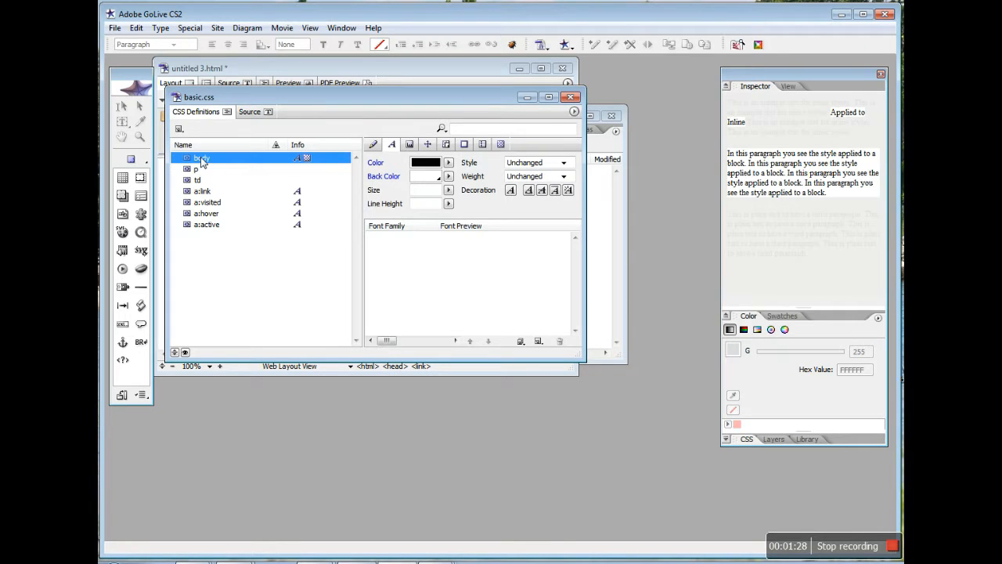
pyautogui.click(375, 146)
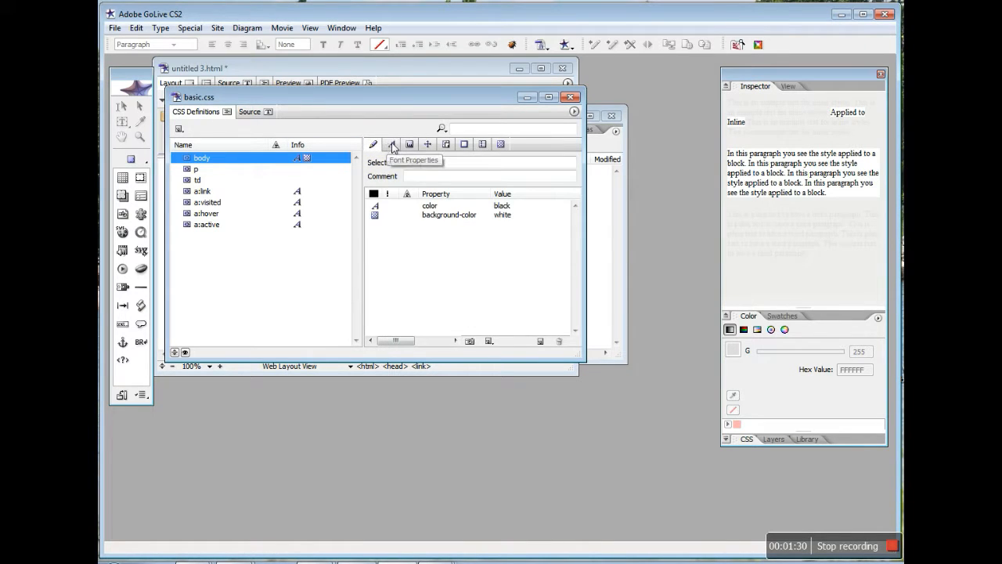
pyautogui.click(392, 146)
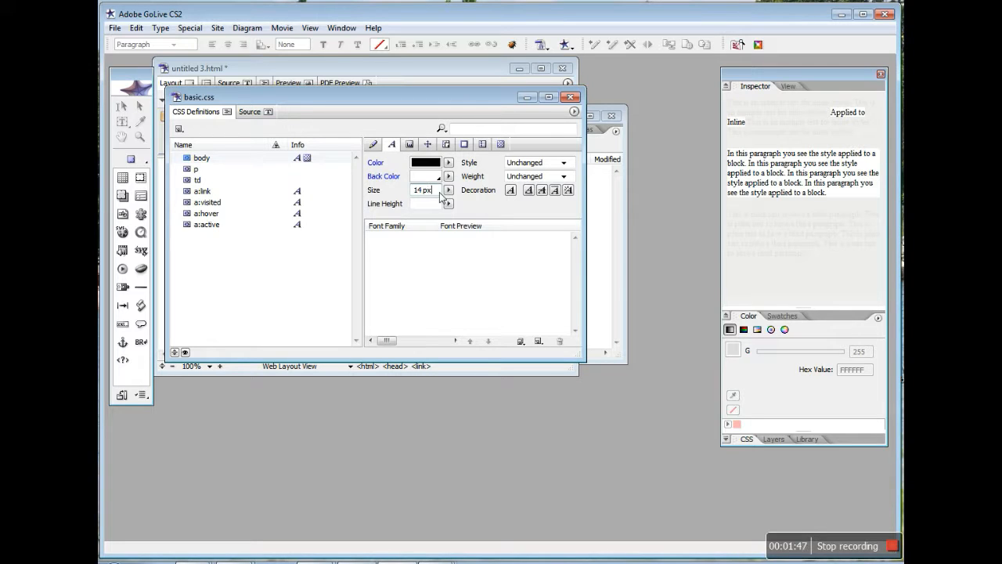
pyautogui.write('x')
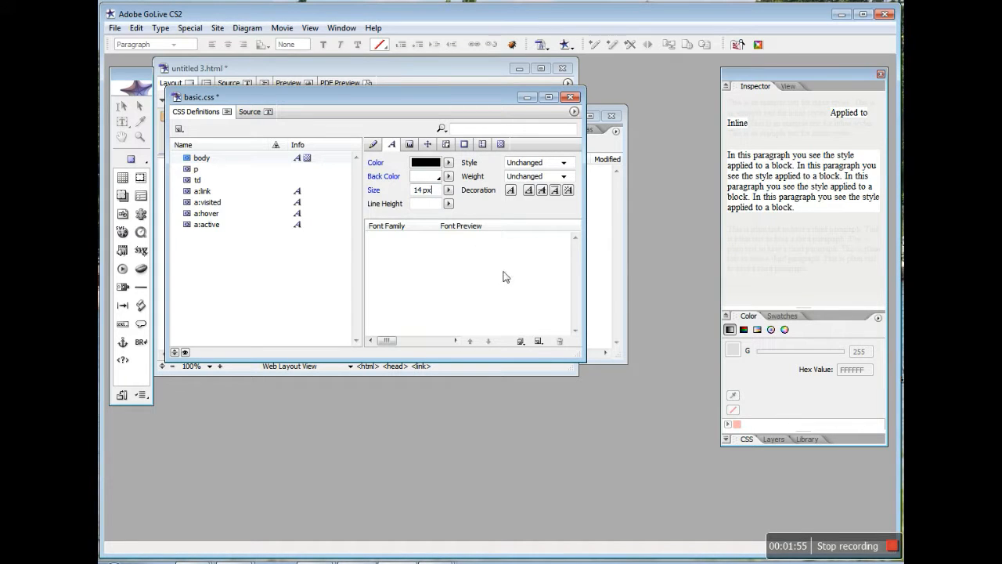
# Step: Assign the Helvetica Set font family to the body style, then close basic.css with its changes saved
pyautogui.click(523, 343)
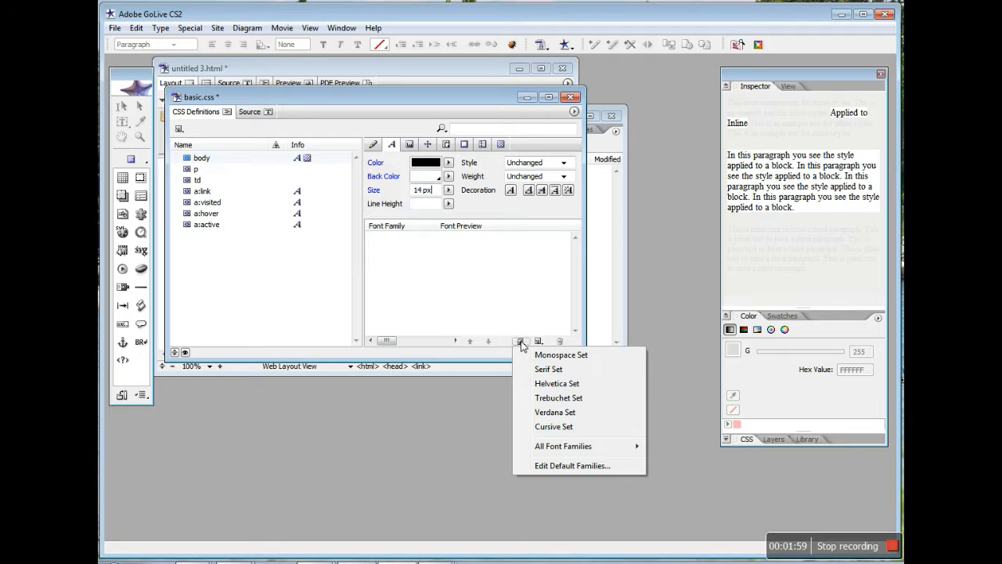
pyautogui.click(540, 384)
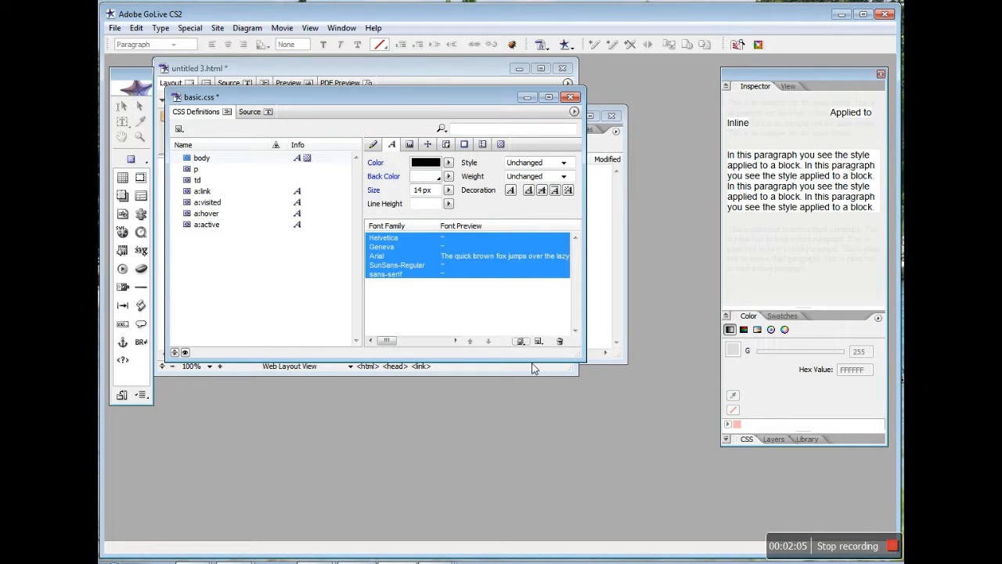
pyautogui.click(572, 98)
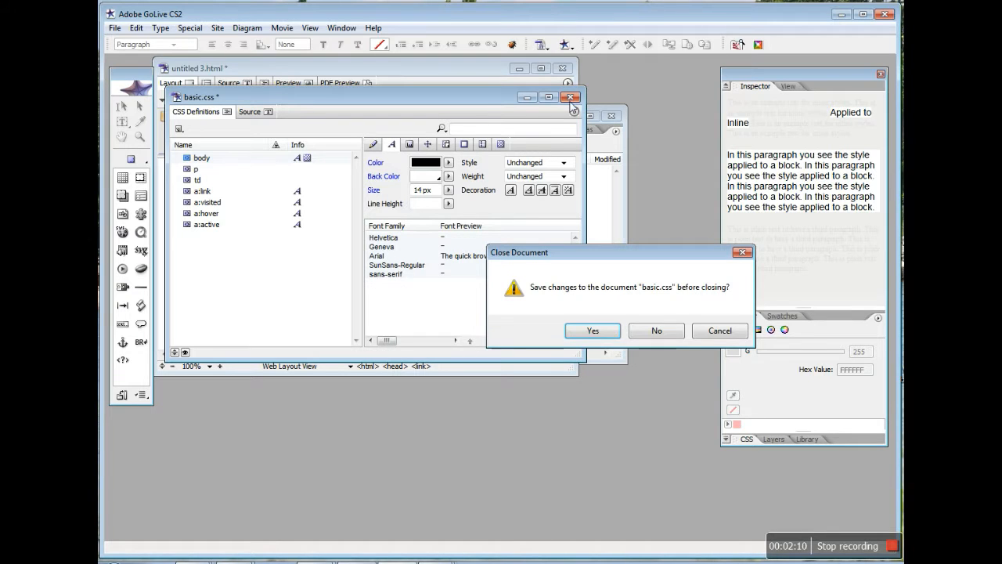
pyautogui.click(603, 335)
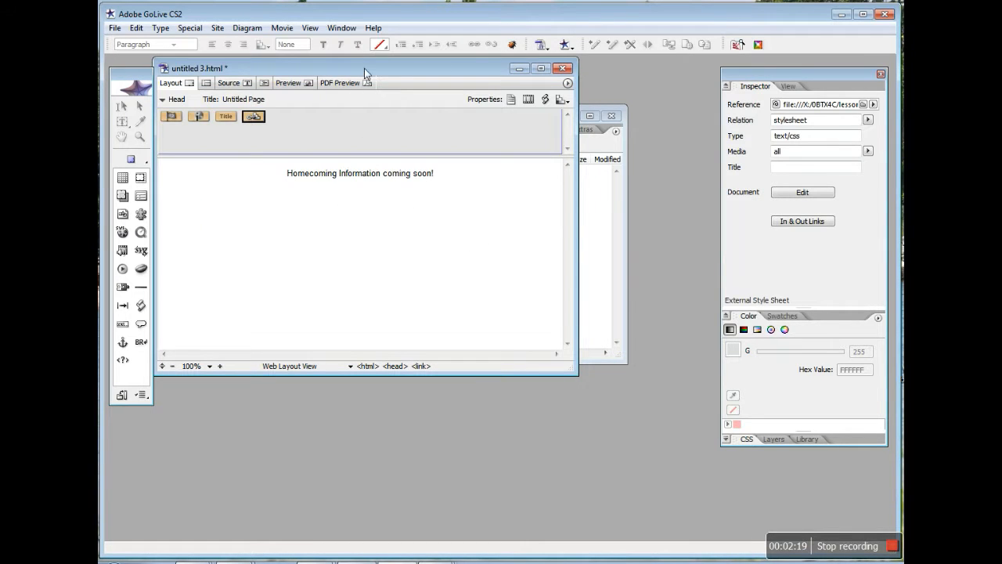
# Step: Save the page as homecoming in the alumni site's web-content folder
pyautogui.moveTo(364, 68); pyautogui.dragTo(400, 98)
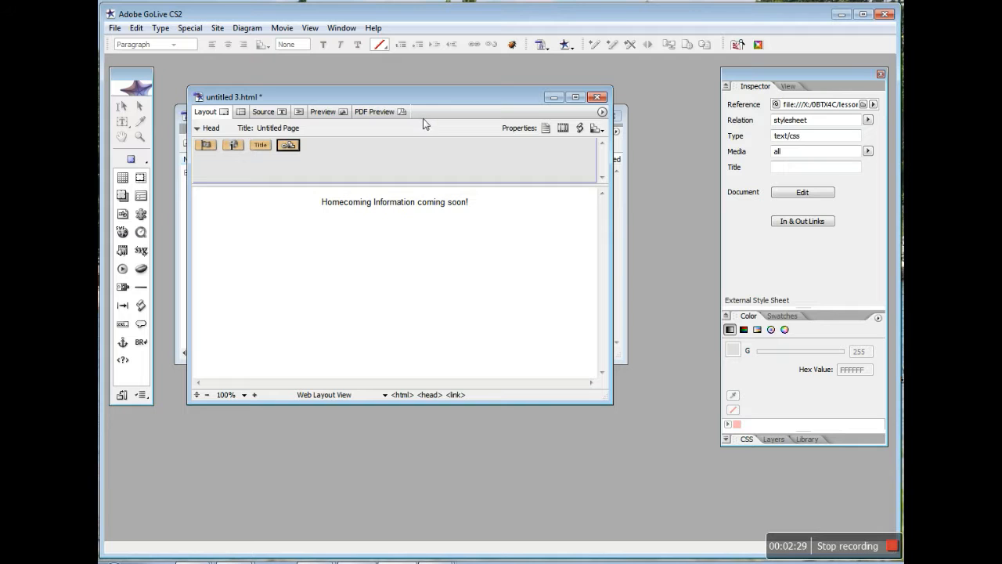
pyautogui.click(115, 29)
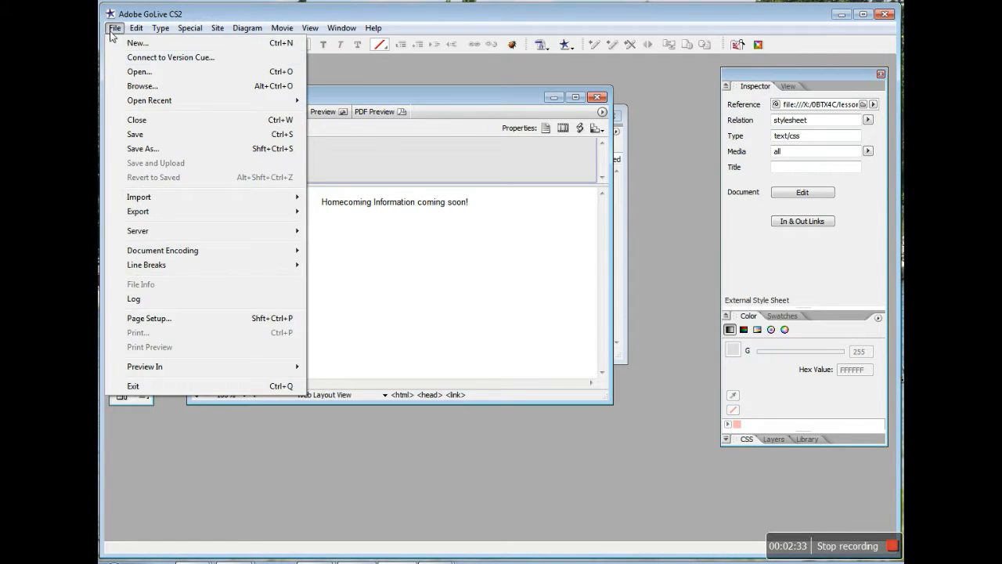
pyautogui.click(142, 134)
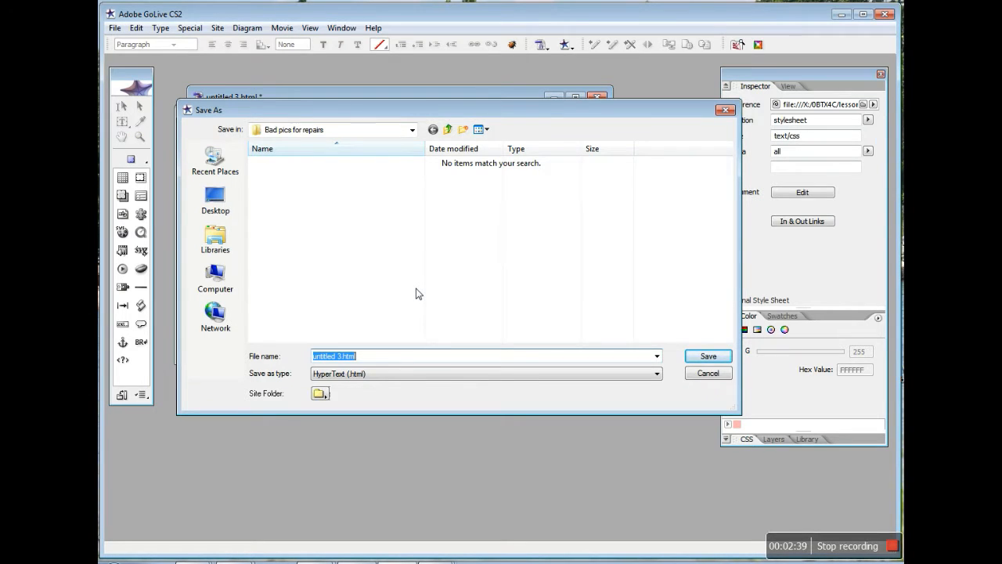
pyautogui.write('homecoming')
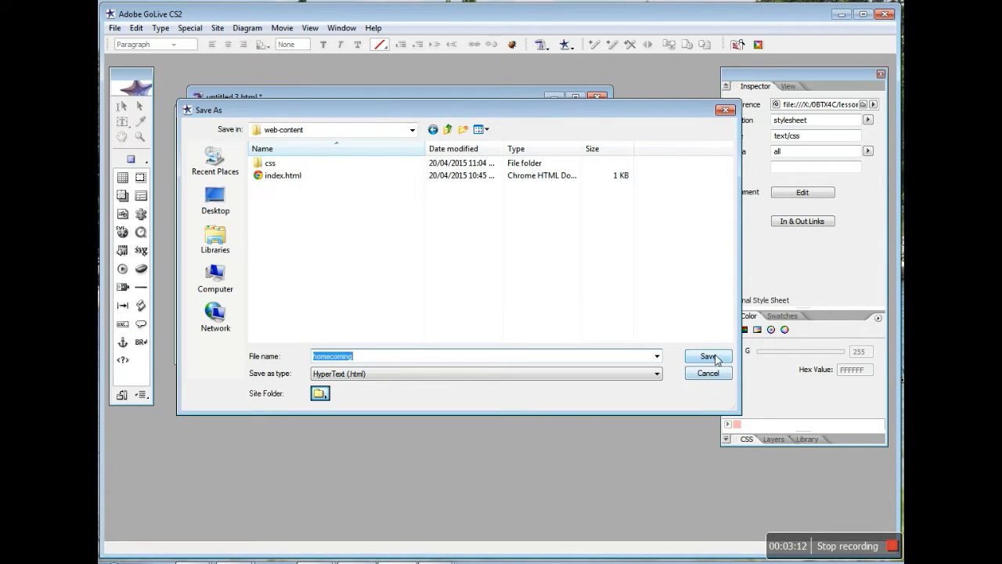
pyautogui.click(711, 356)
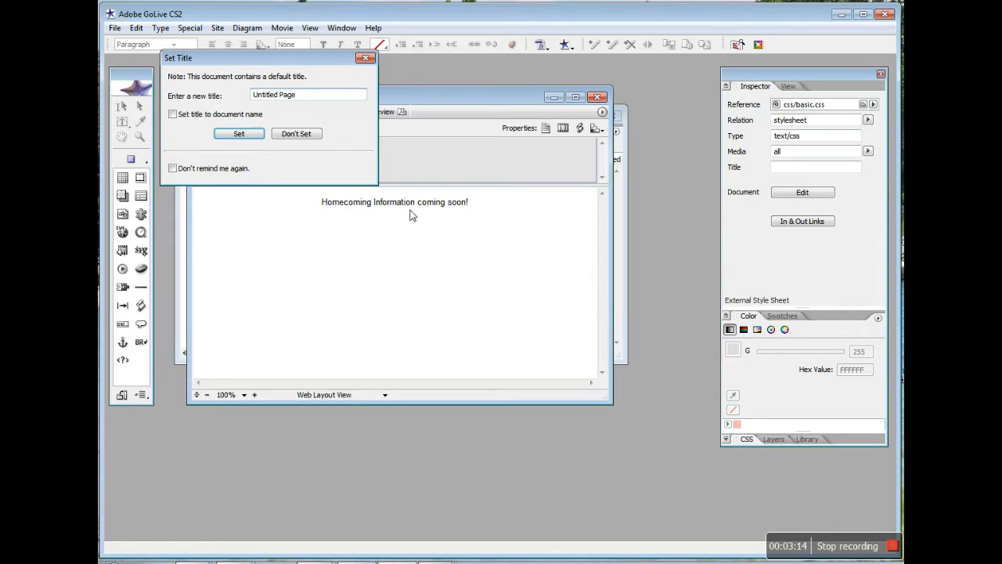
# Step: Set the page title to "VirtechU Homecoming" and close the homecoming page
pyautogui.click(306, 98)
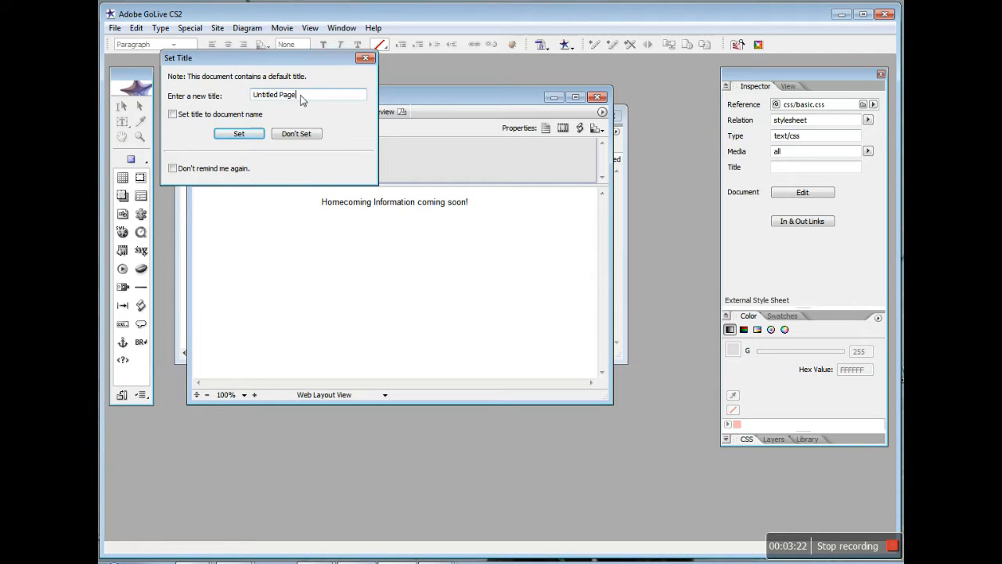
pyautogui.moveTo(302, 98); pyautogui.dragTo(252, 100)
pyautogui.write('W')
pyautogui.write('irtechU Homecoming')
pyautogui.click(238, 135)
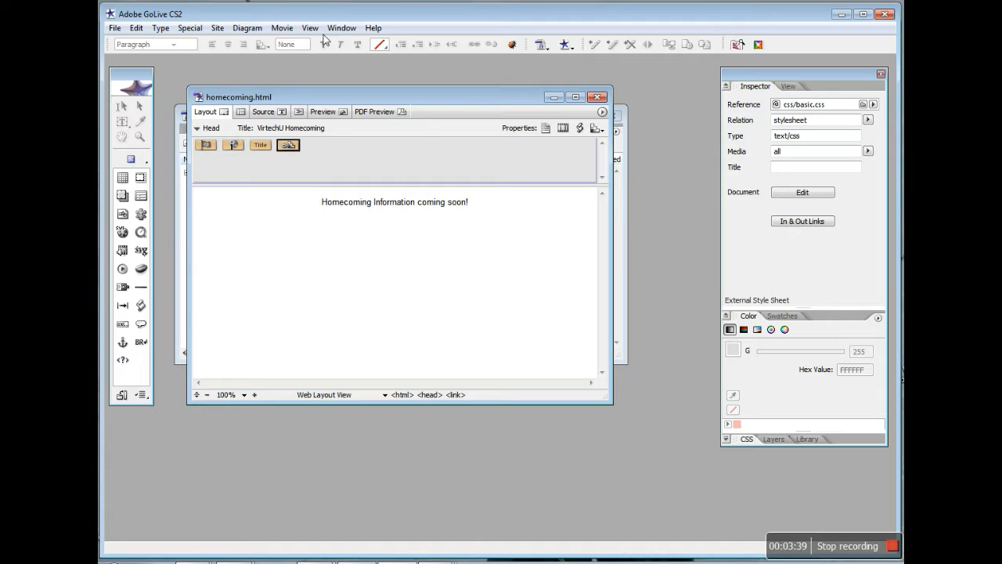
pyautogui.click(598, 97)
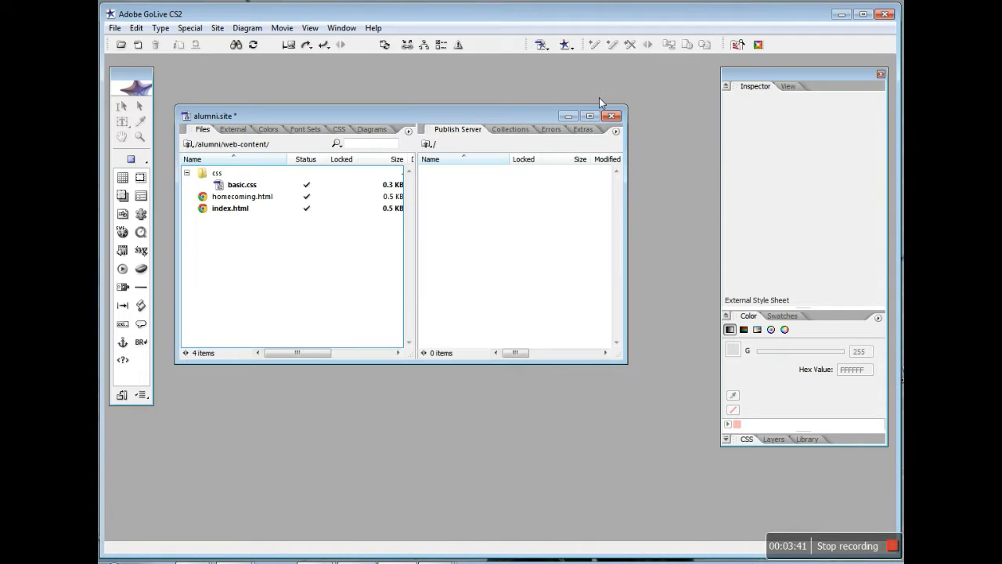
# Step: Start importing files to the site and browse on the U: drive to Adobe CIB, GoLive, Lessons, Lesson02, add_to_blank
pyautogui.moveTo(341, 116)
pyautogui.mouseDown()
pyautogui.moveTo(330, 110)
pyautogui.moveTo(358, 113)
pyautogui.moveTo(346, 114)
pyautogui.mouseUp()
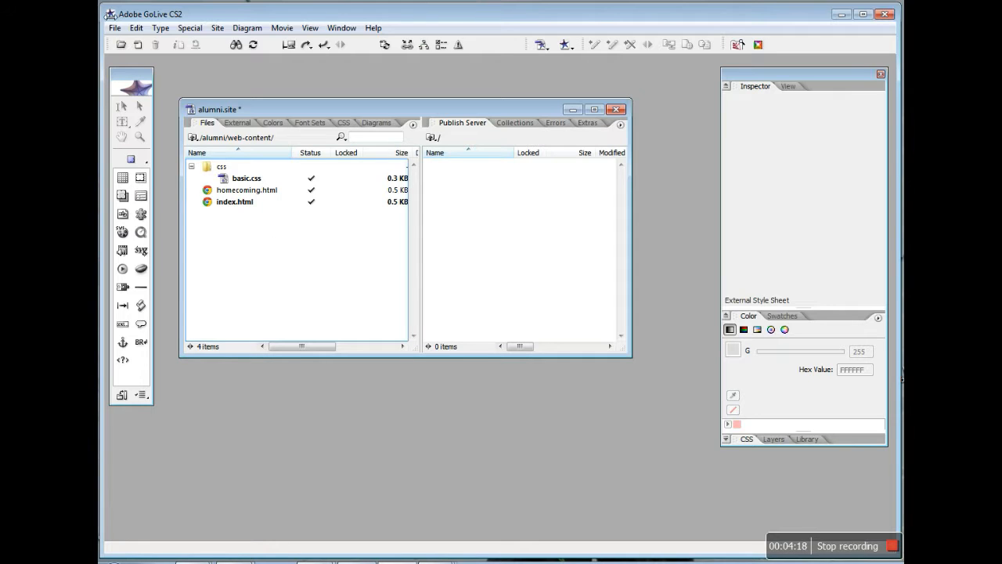
pyautogui.click(115, 29)
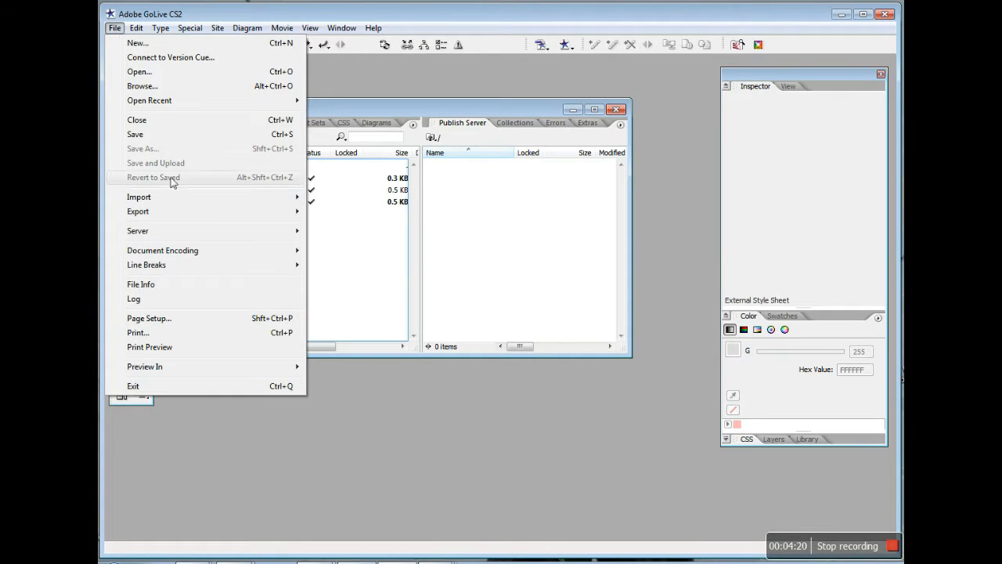
pyautogui.moveTo(185, 199)
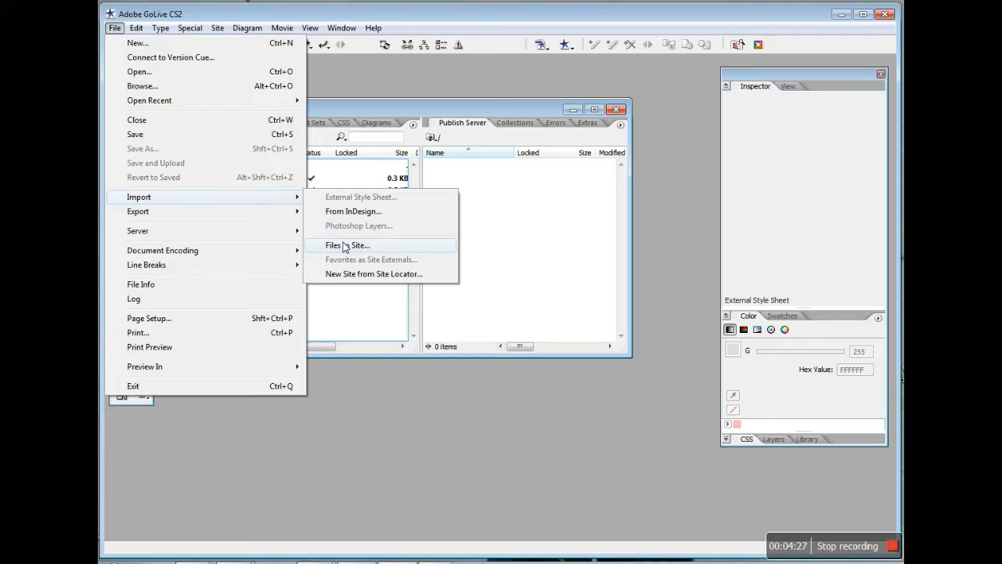
pyautogui.click(346, 246)
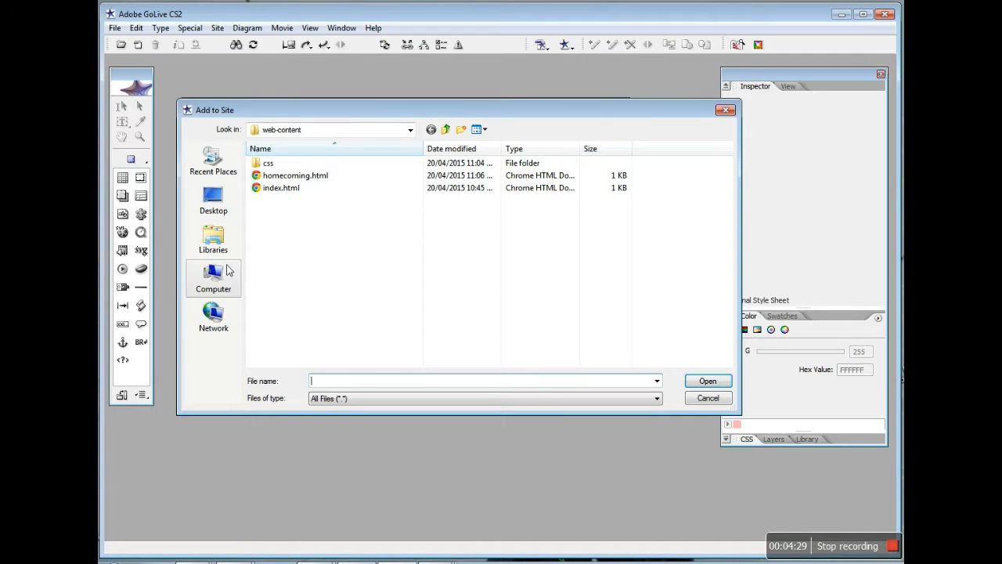
pyautogui.click(216, 279)
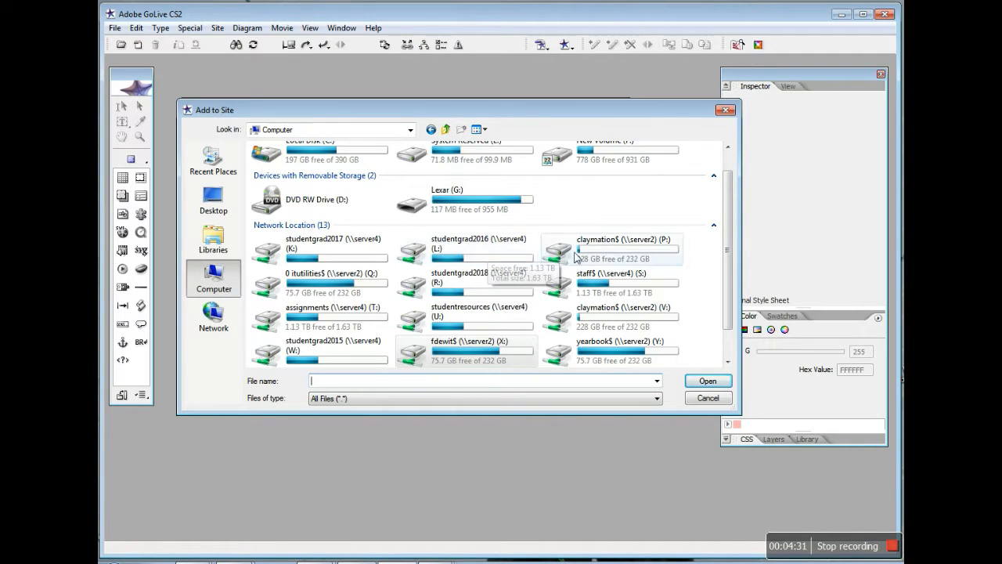
pyautogui.doubleClick(444, 317)
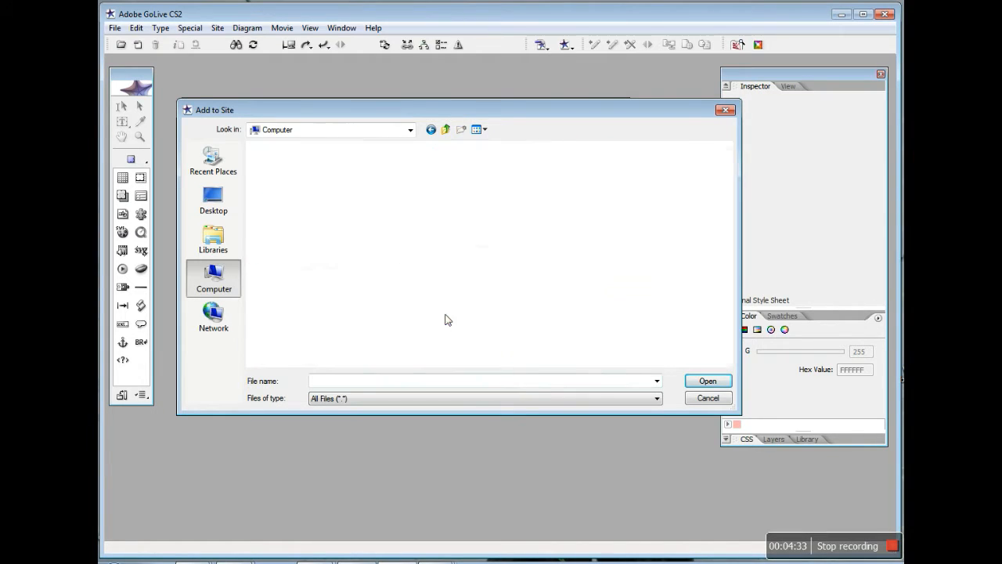
pyautogui.doubleClick(287, 275)
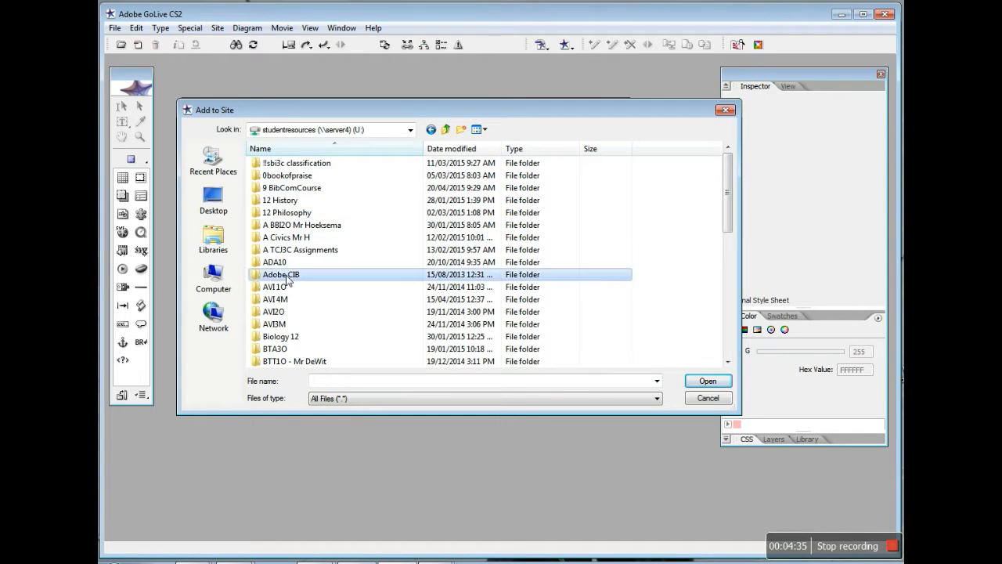
pyautogui.doubleClick(278, 175)
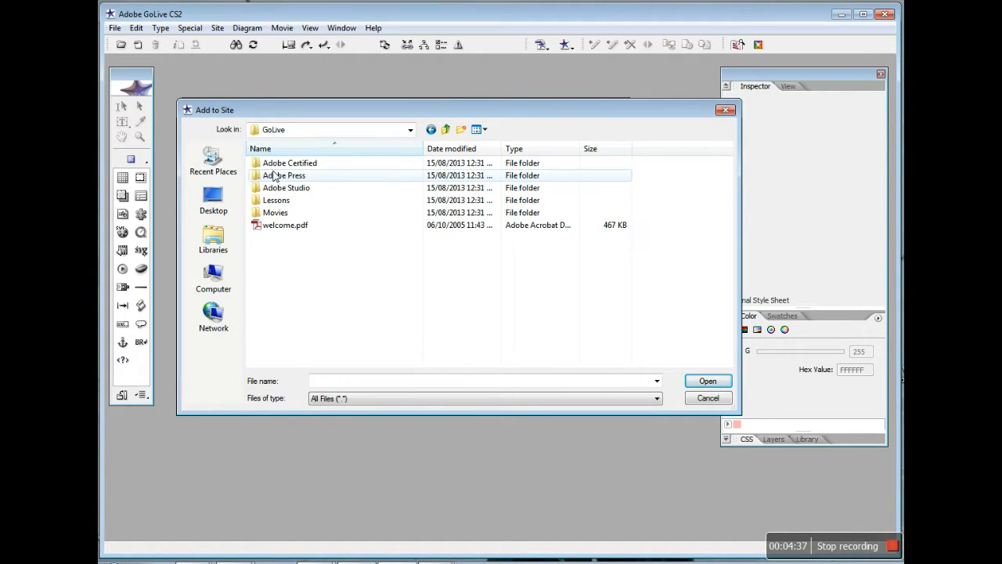
pyautogui.doubleClick(281, 200)
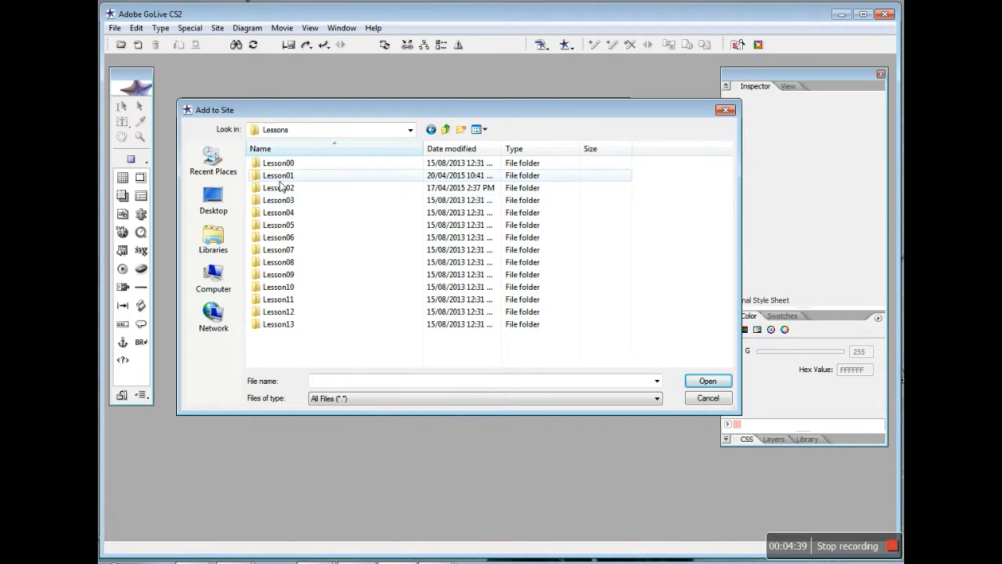
pyautogui.click(282, 189)
pyautogui.doubleClick(281, 189)
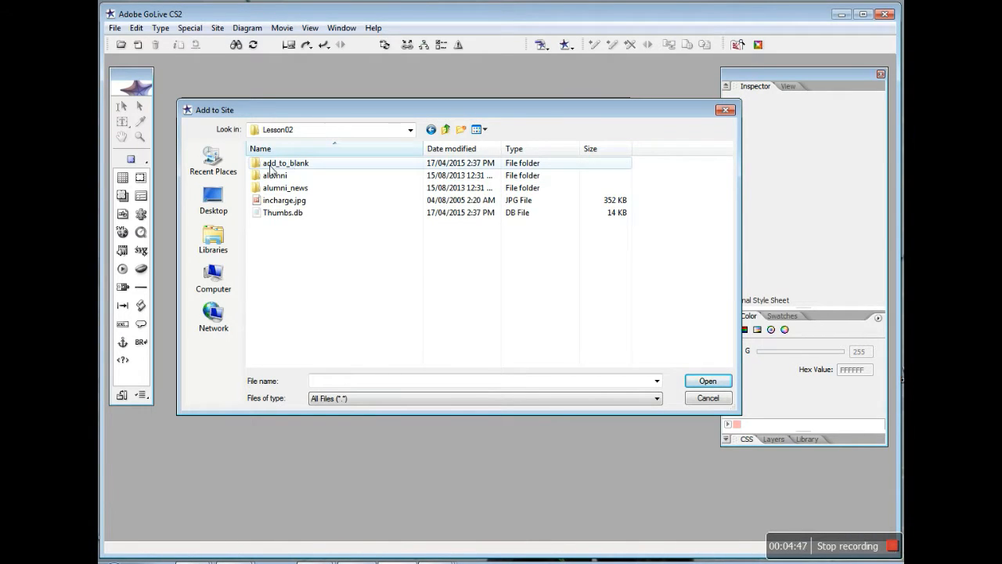
pyautogui.click(270, 166)
pyautogui.doubleClick(271, 166)
# Step: Add banner_alumni.gif and gathering.html to the site, accepting the link update for gathering.html
pyautogui.click(280, 164)
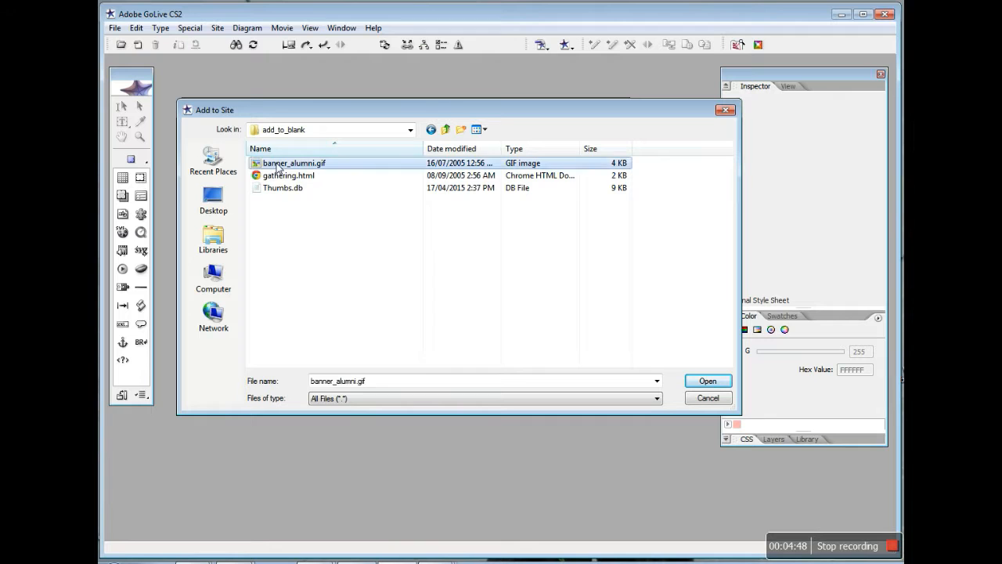
pyautogui.keyDown('ctrl'); pyautogui.click(297, 177); pyautogui.keyUp('ctrl')
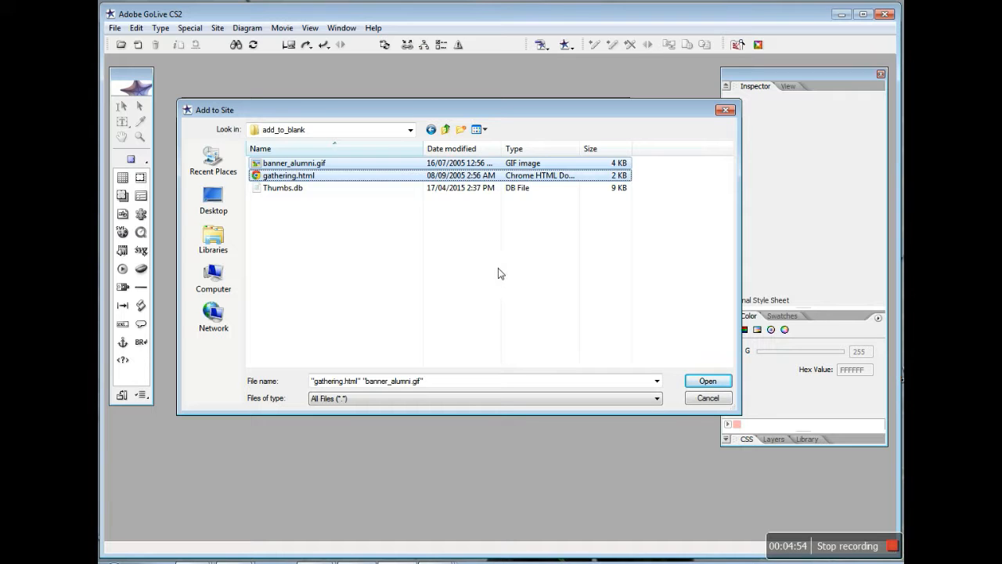
pyautogui.click(702, 382)
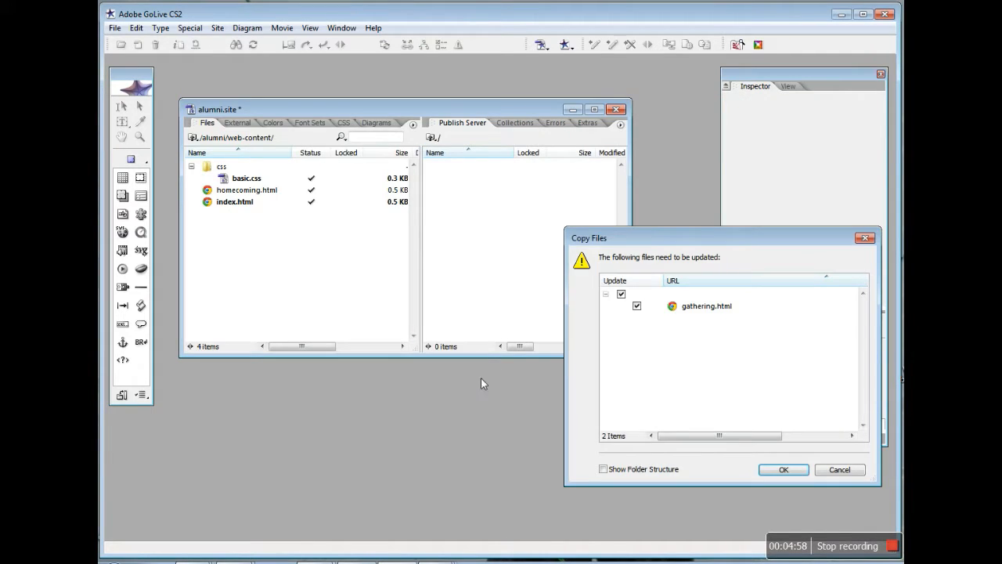
pyautogui.click(783, 470)
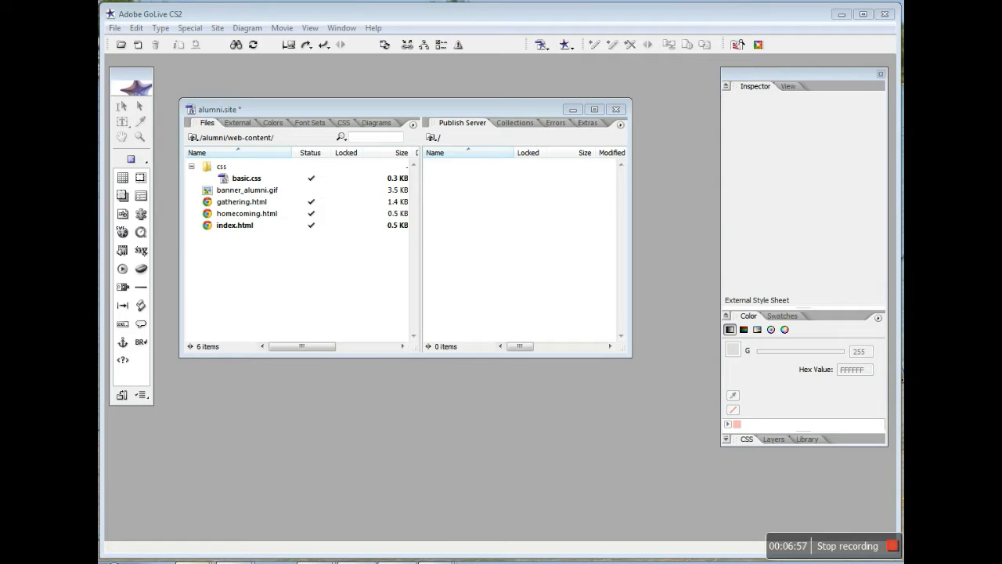
# Step: Switch to the web-content window in Windows Explorer and browse on U: to Adobe CIB, GoLive, Lessons, Lesson02, add_to_blank
pyautogui.rightClick(199, 561)
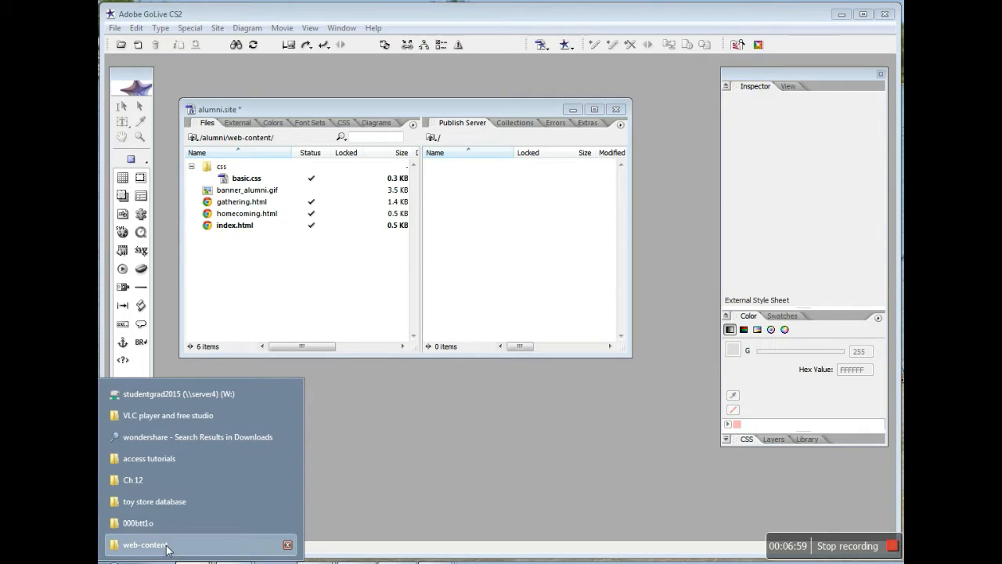
pyautogui.click(145, 544)
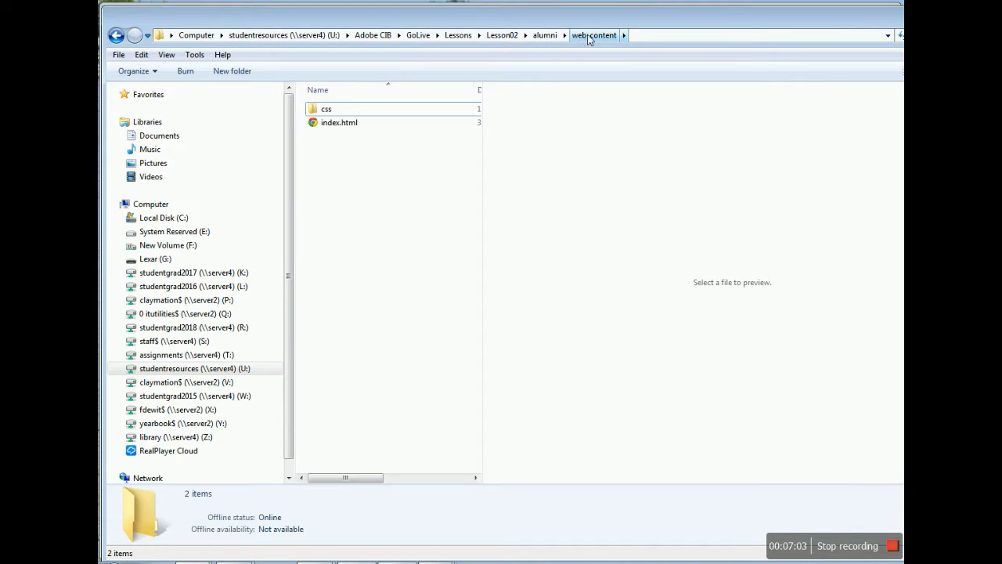
pyautogui.click(546, 36)
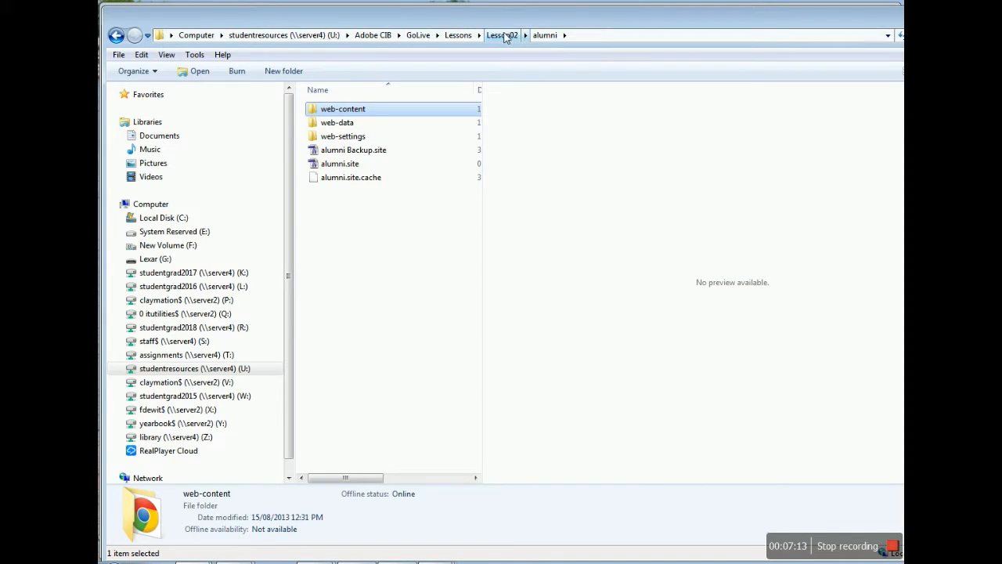
pyautogui.click(458, 36)
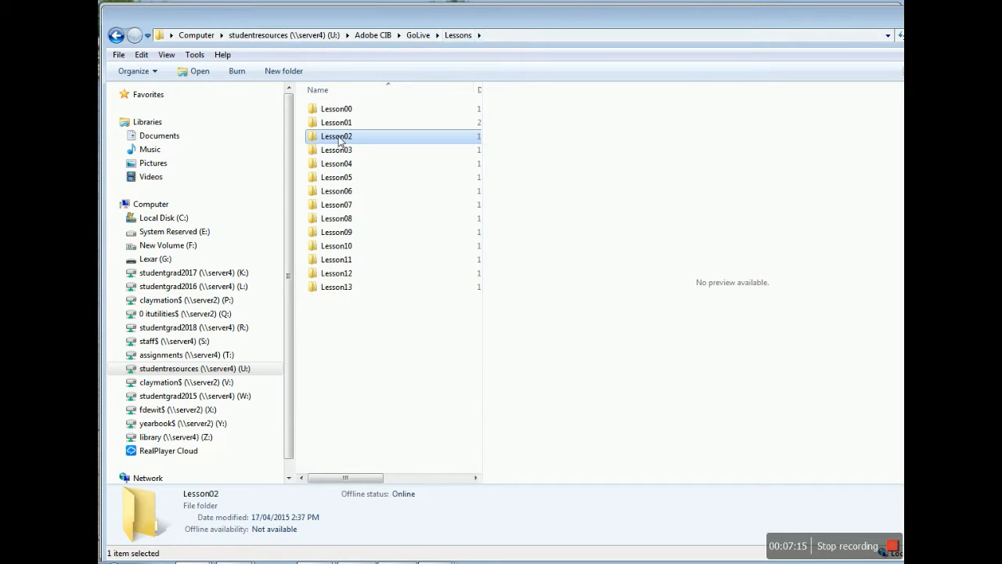
pyautogui.doubleClick(338, 139)
pyautogui.doubleClick(343, 110)
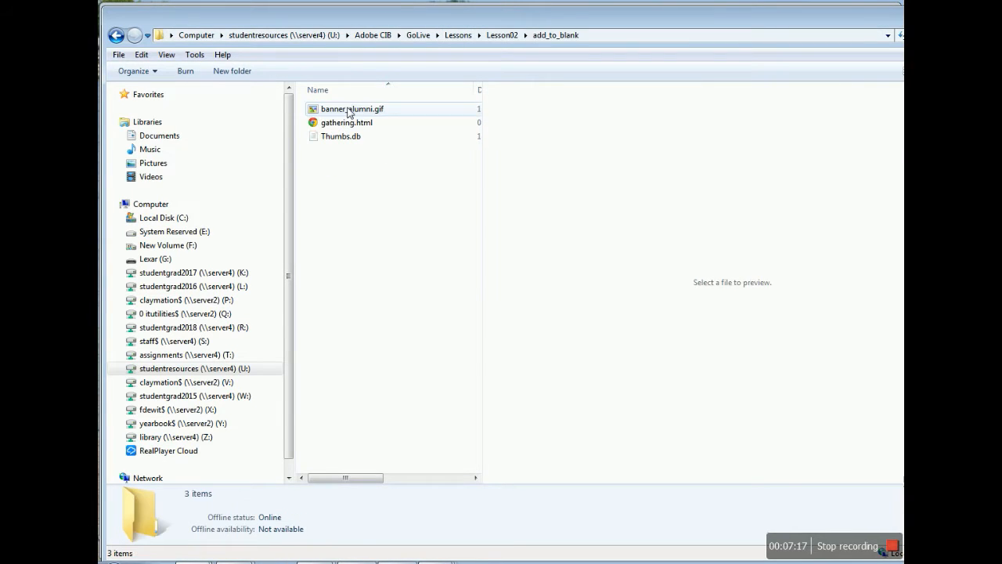
# Step: Copy banner_alumni.gif and gathering.html from the add_to_blank folder
pyautogui.click(349, 110)
pyautogui.click(352, 125)
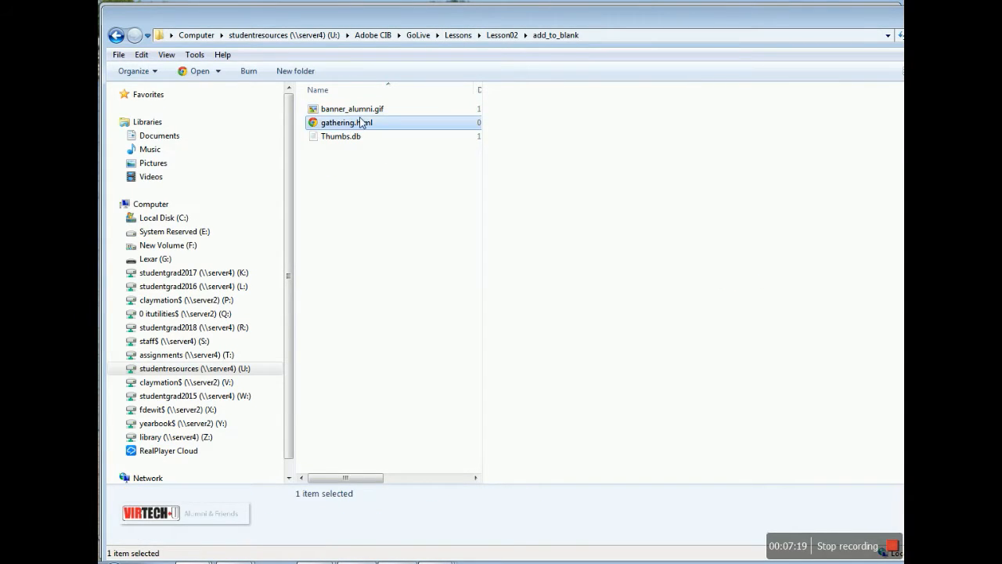
pyautogui.keyDown('ctrl'); pyautogui.click(361, 110); pyautogui.keyUp('ctrl')
pyautogui.rightClick(361, 108)
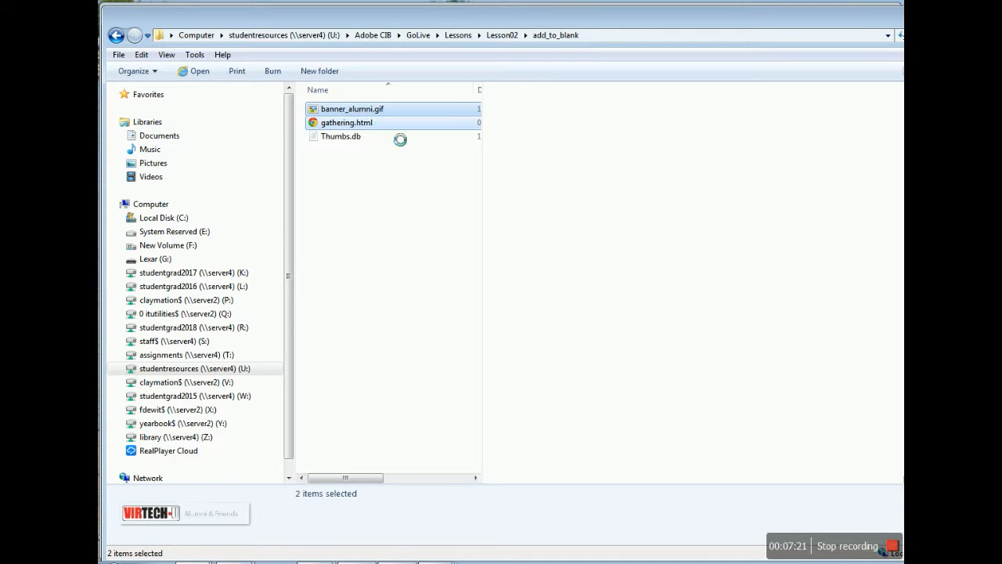
pyautogui.click(411, 283)
# Step: Paste the copied files into the web-content folder on the X: drive under 0BTX4C, lesson 2, alumni
pyautogui.click(197, 410)
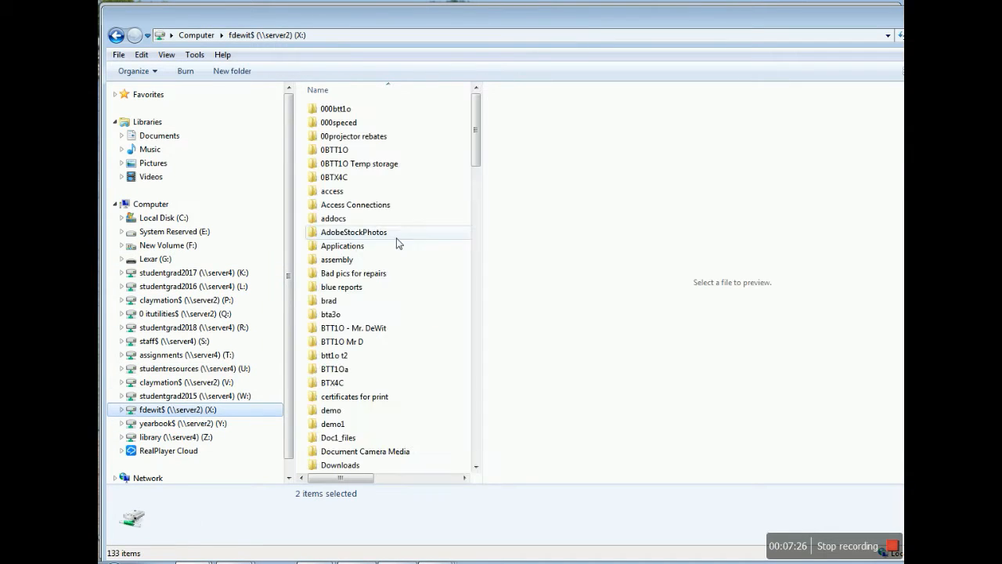
pyautogui.click(326, 180)
pyautogui.doubleClick(325, 180)
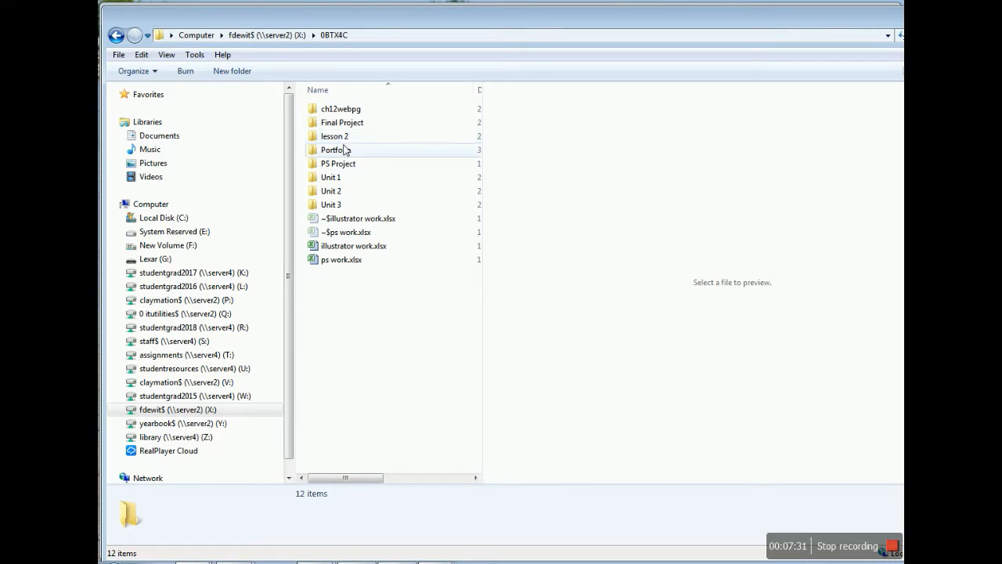
pyautogui.doubleClick(335, 137)
pyautogui.doubleClick(333, 112)
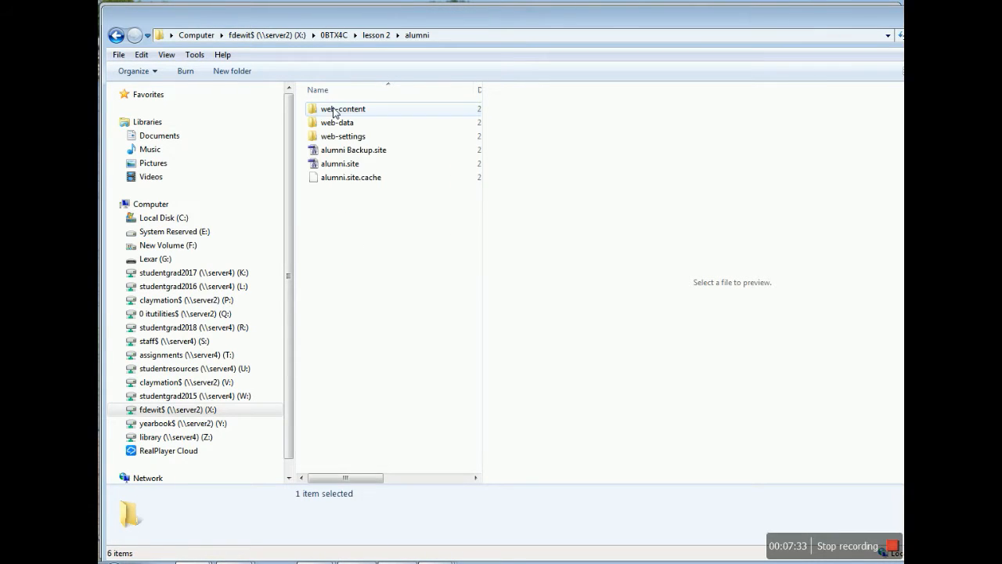
pyautogui.click(337, 112)
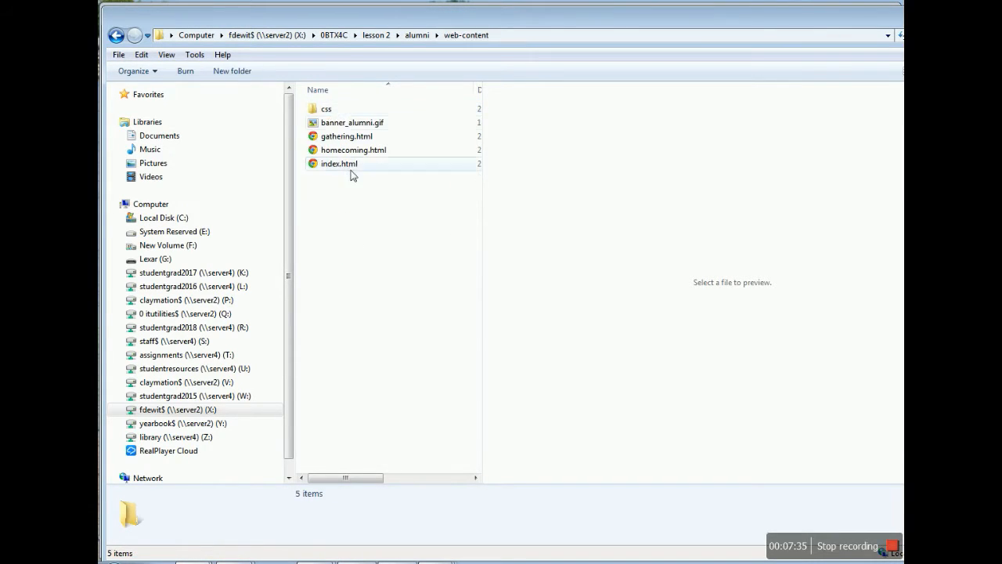
pyautogui.rightClick(333, 238)
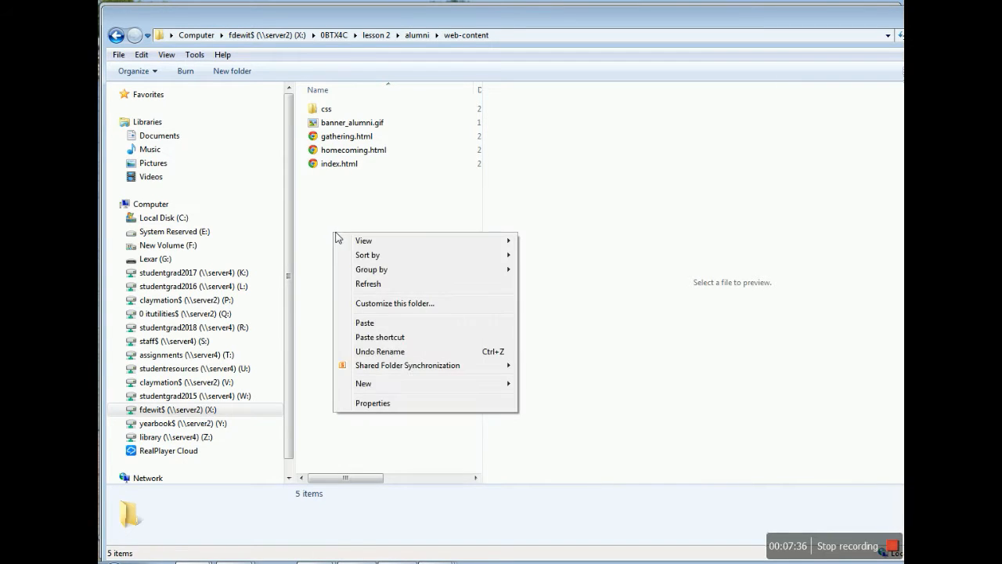
pyautogui.click(366, 323)
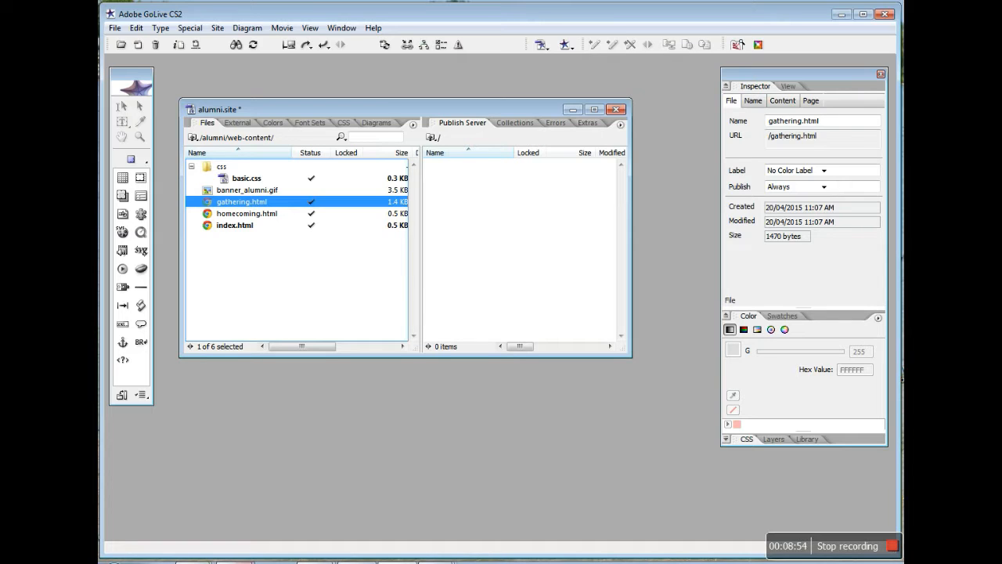
# Step: Launch Adobe Photoshop CS2 and close its welcome screen
pyautogui.moveTo(235, 562)
pyautogui.click(114, 562)
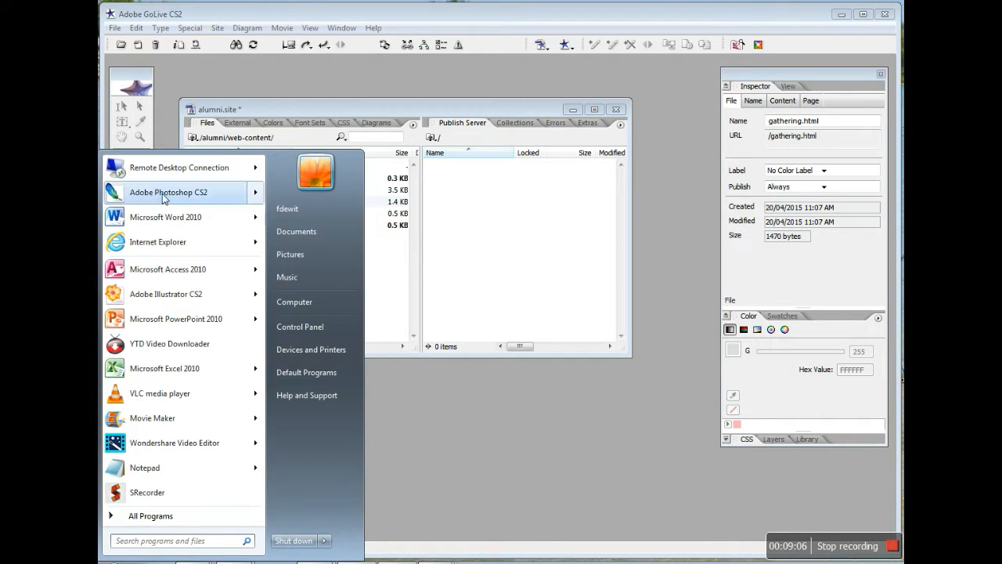
pyautogui.moveTo(162, 192)
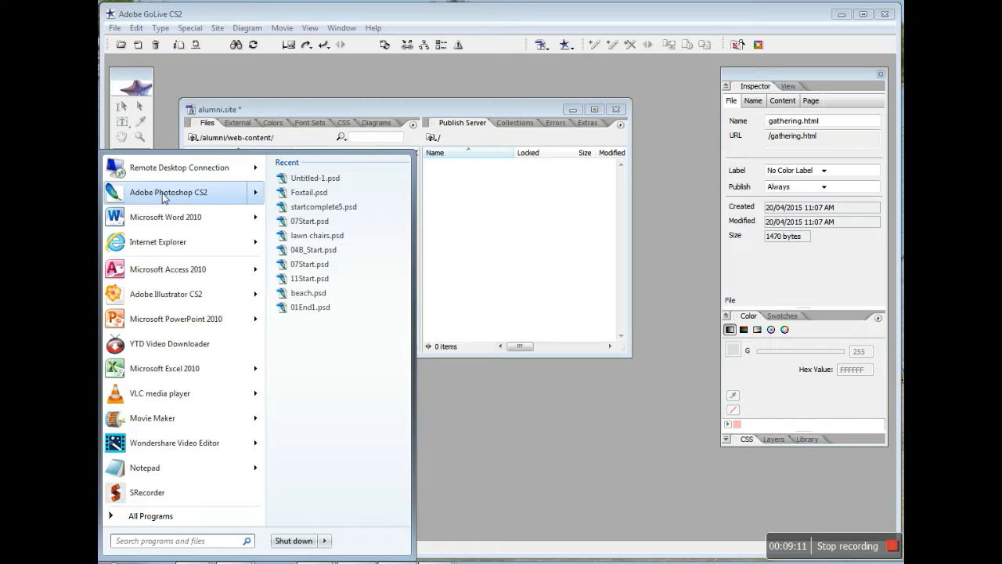
pyautogui.click(162, 192)
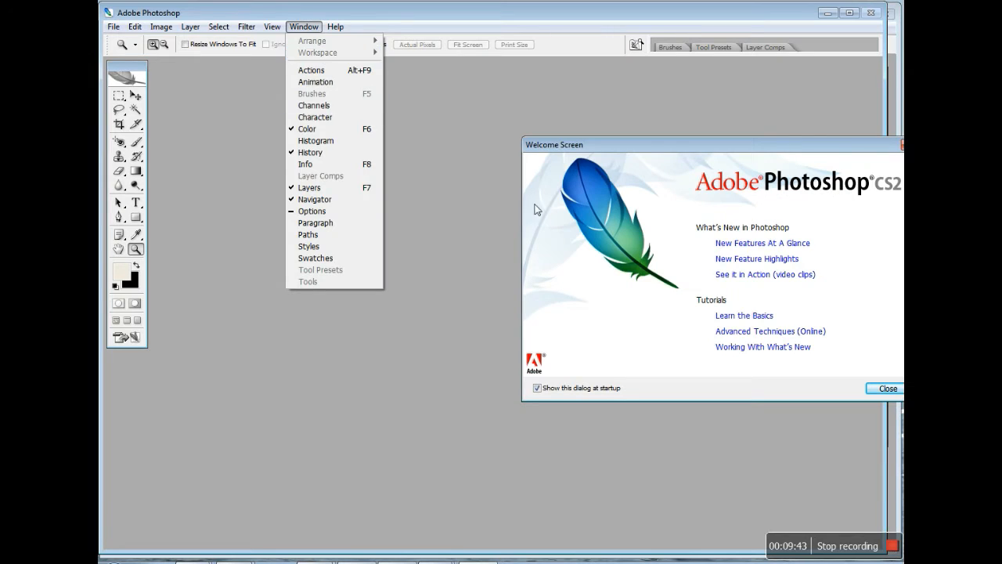
pyautogui.click(871, 390)
pyautogui.click(871, 390)
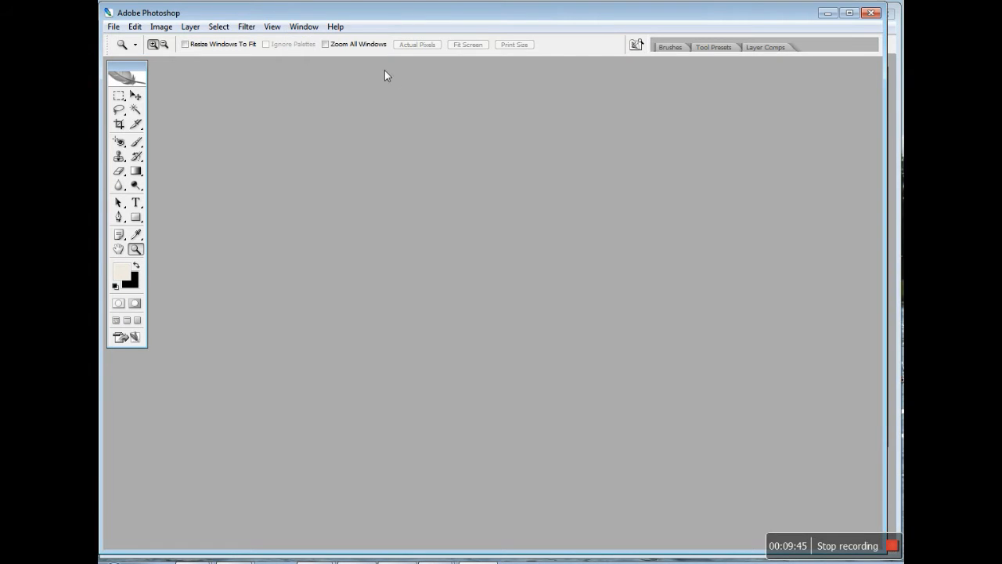
# Step: Restore Photoshop's default workspace
pyautogui.click(303, 26)
pyautogui.moveTo(317, 52)
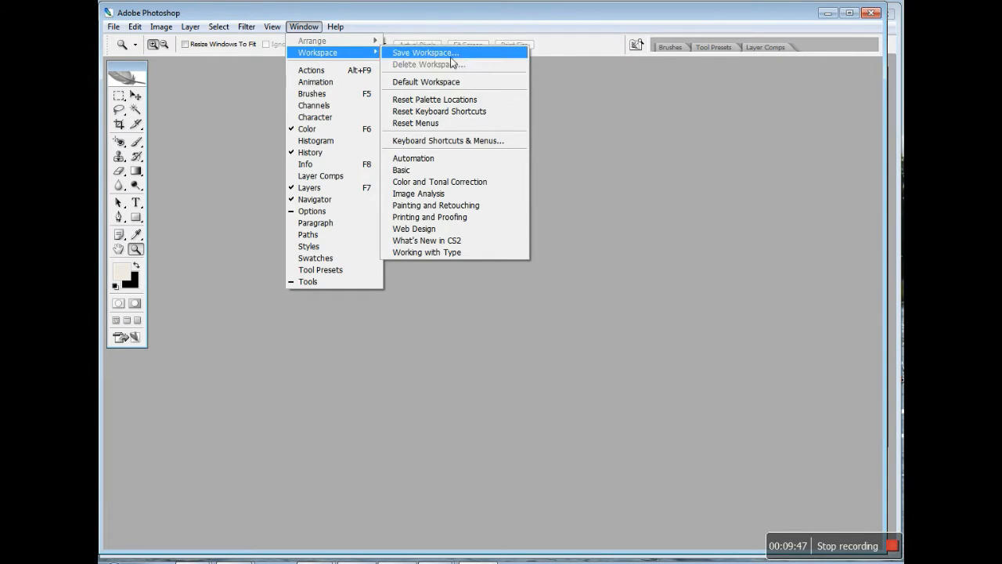
pyautogui.click(447, 82)
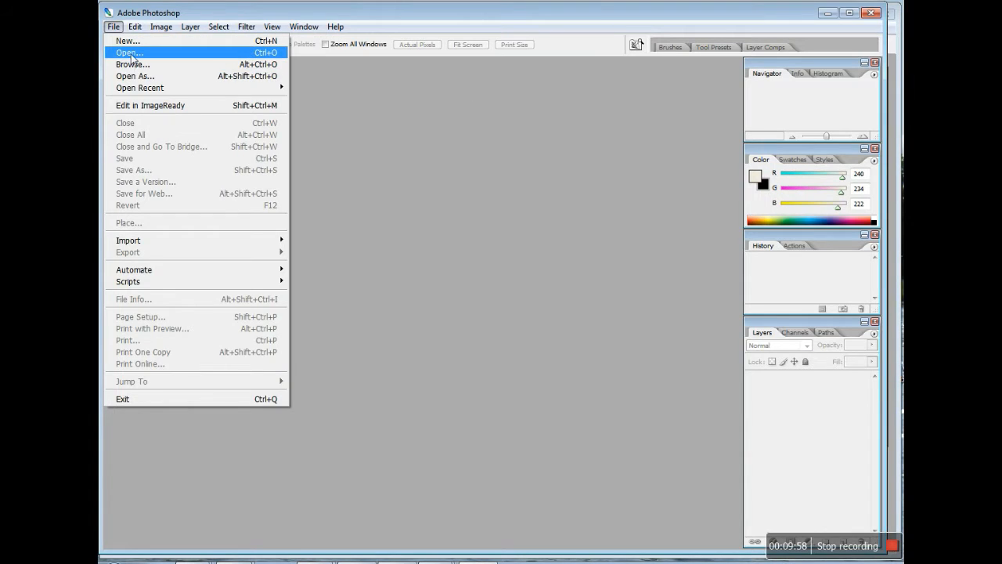
# Step: Open incharge.jpg from Adobe CIB, GoLive, Lessons, Lesson02 on the U: drive
pyautogui.click(130, 54)
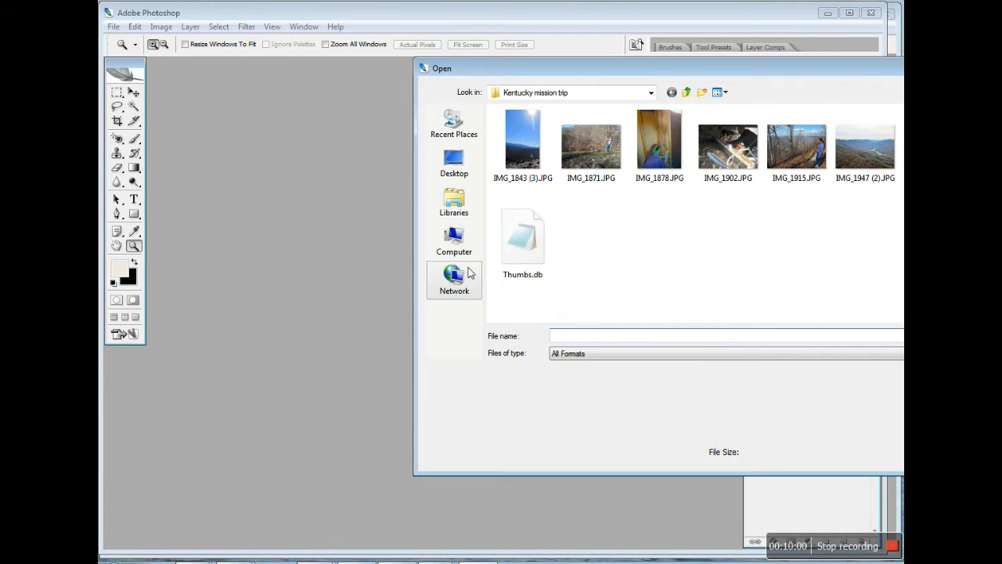
pyautogui.click(454, 242)
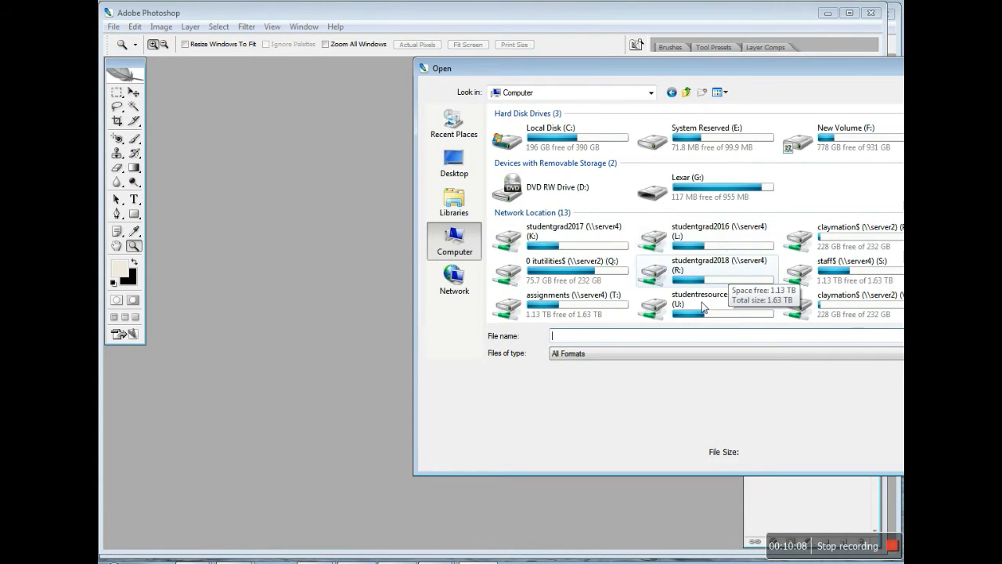
pyautogui.doubleClick(702, 308)
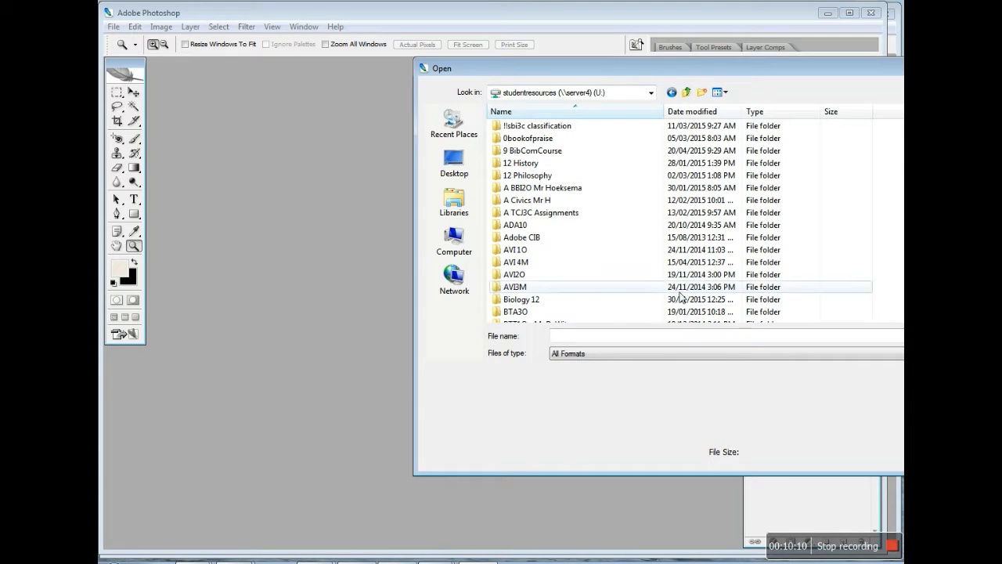
pyautogui.doubleClick(523, 237)
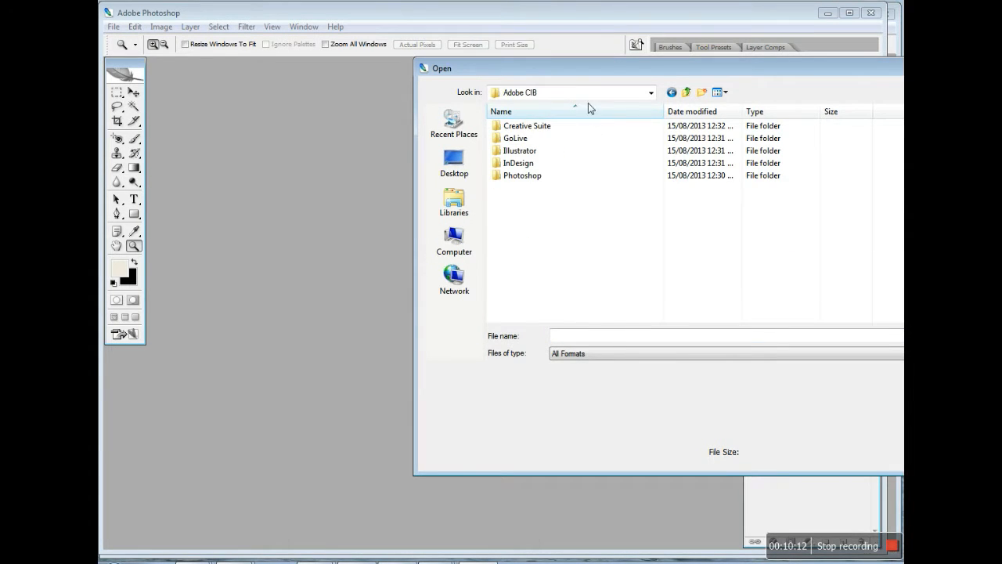
pyautogui.click(523, 141)
pyautogui.doubleClick(523, 138)
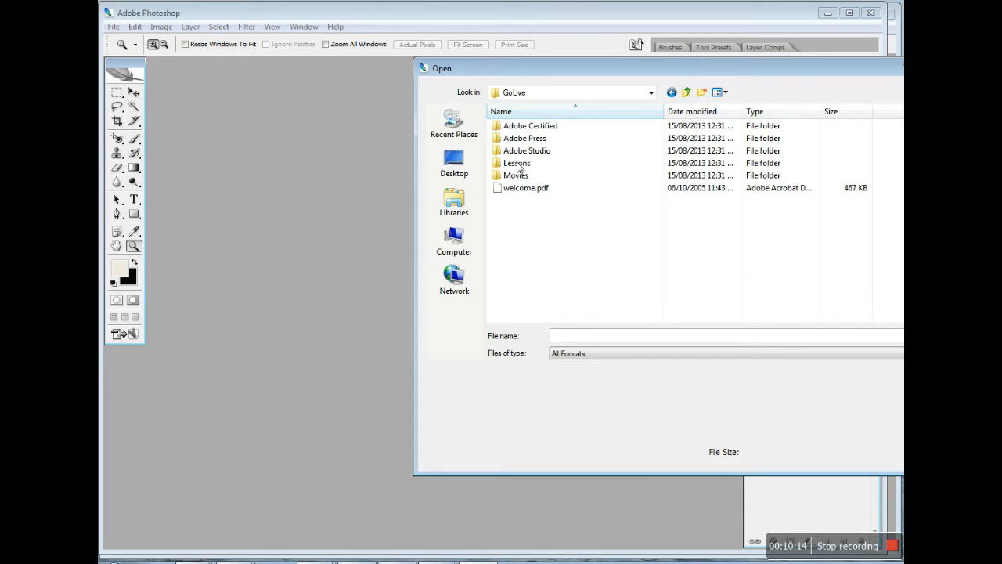
pyautogui.doubleClick(518, 165)
pyautogui.doubleClick(517, 150)
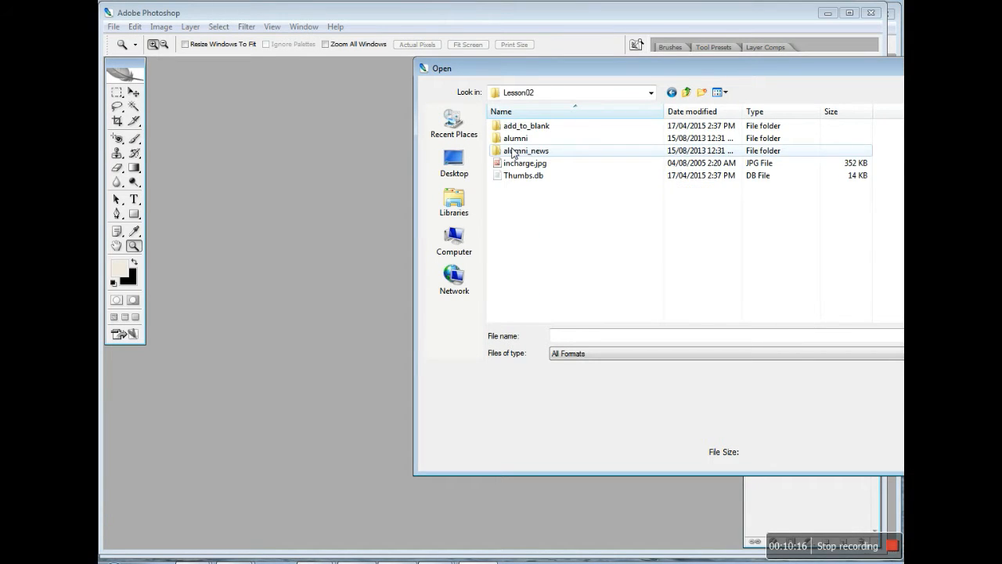
pyautogui.click(535, 164)
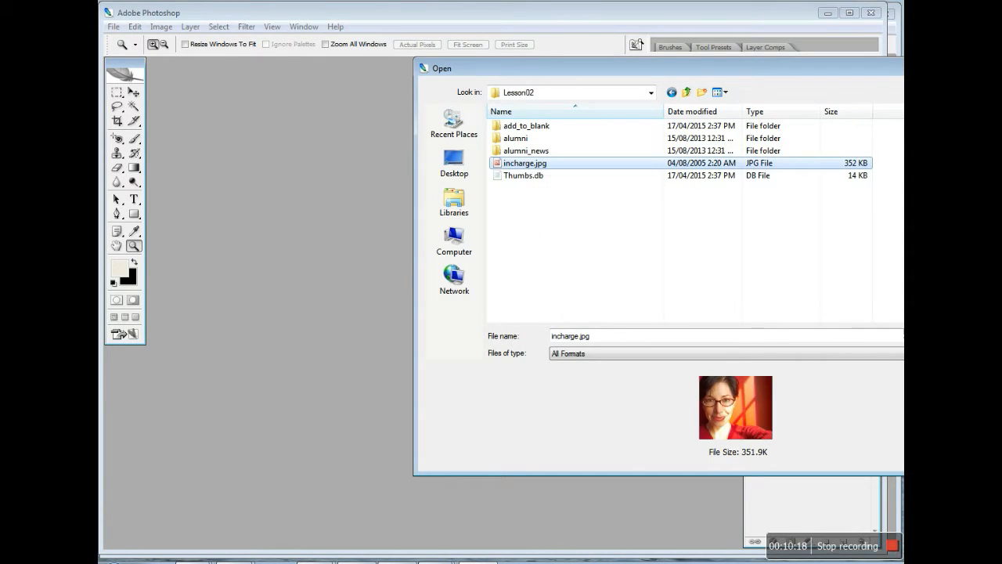
pyautogui.press('Return')
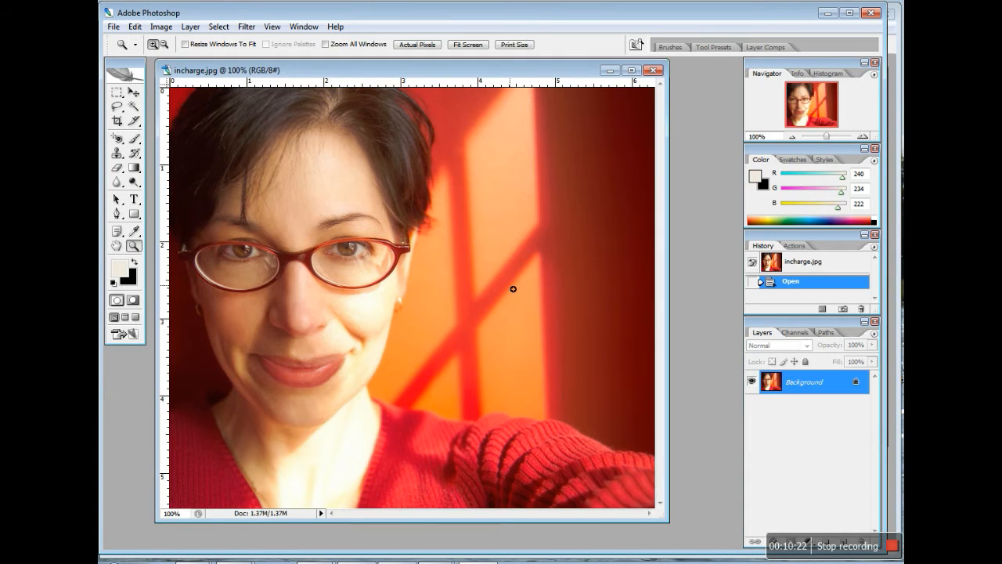
# Step: Resize the incharge.jpg image to 125 pixels wide with constrained proportions and enlarge its document window
pyautogui.click(161, 27)
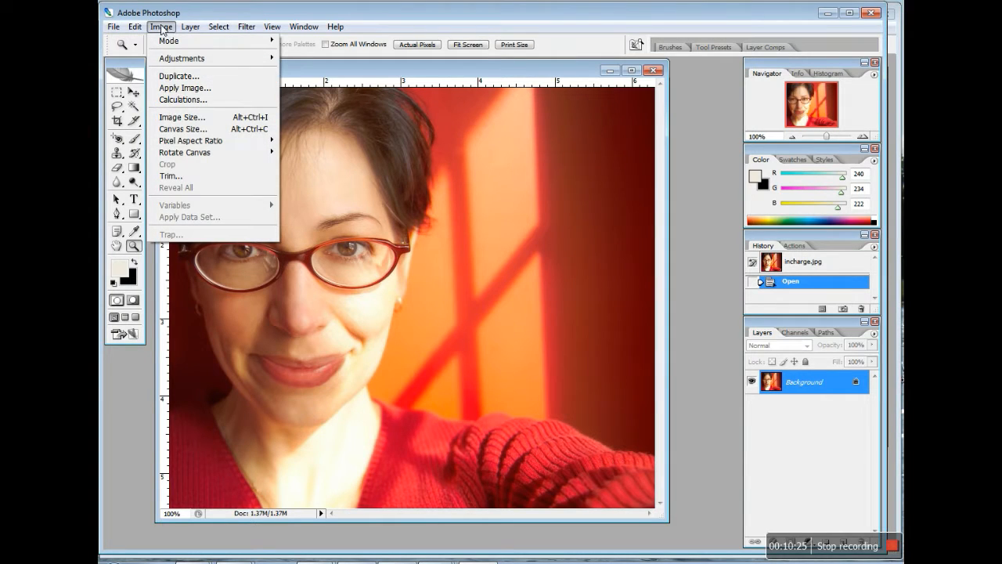
pyautogui.click(185, 119)
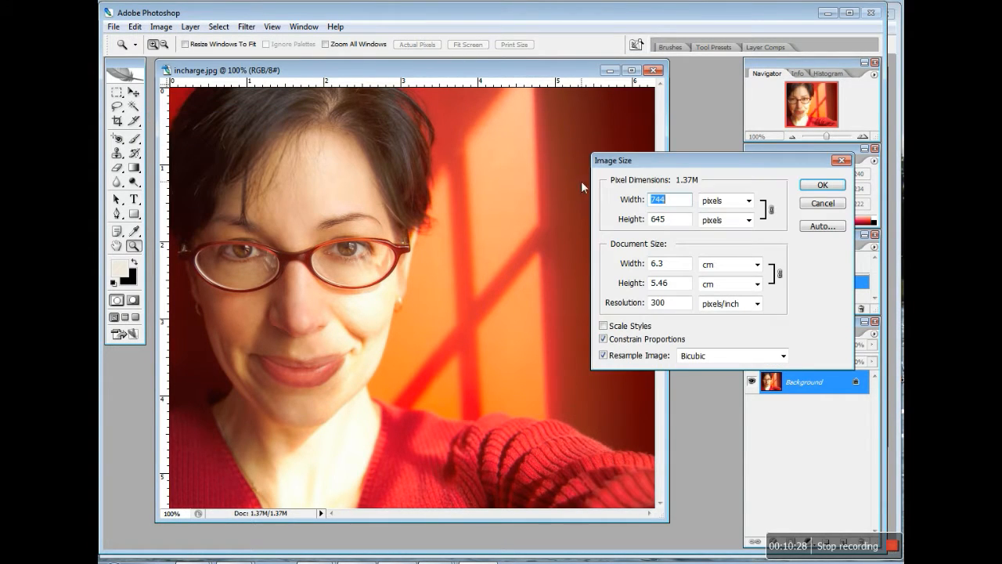
pyautogui.write('15')
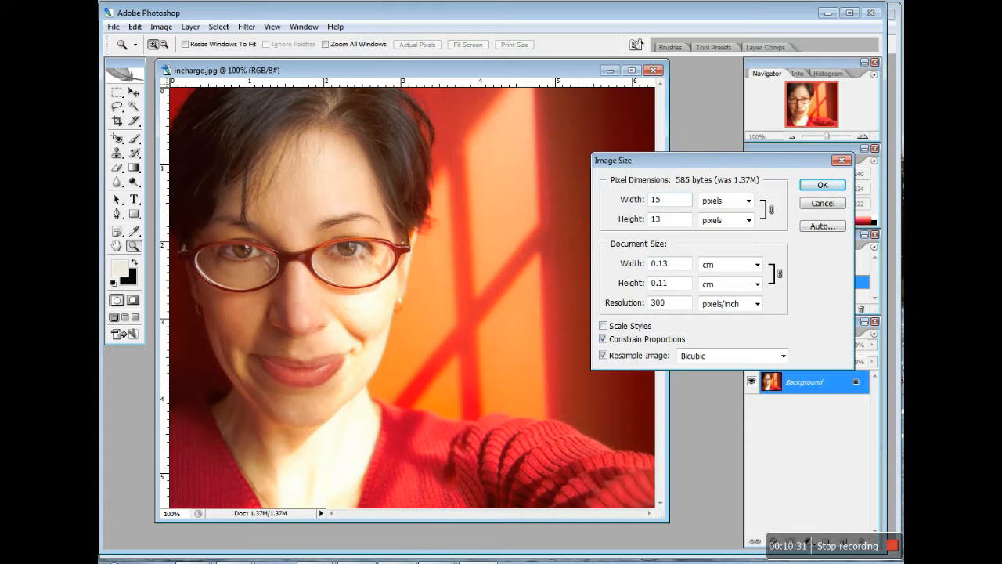
pyautogui.press('BackSpace')
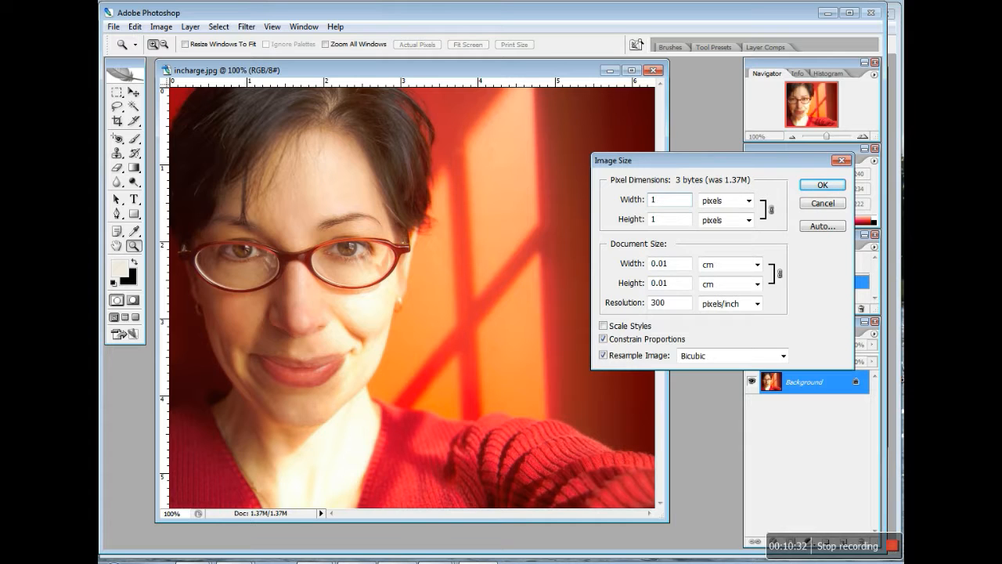
pyautogui.write('25')
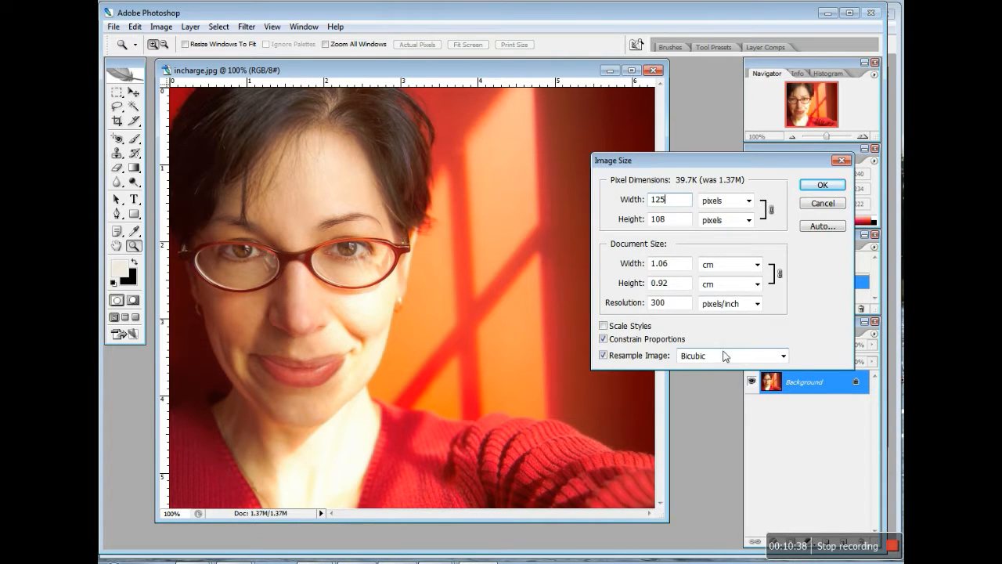
pyautogui.click(822, 187)
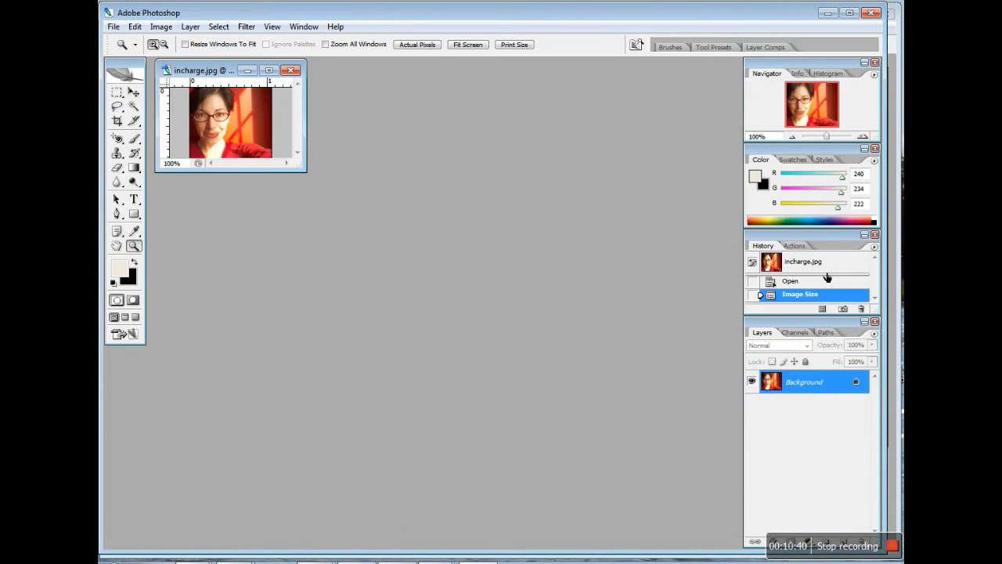
pyautogui.moveTo(306, 173); pyautogui.dragTo(550, 361)
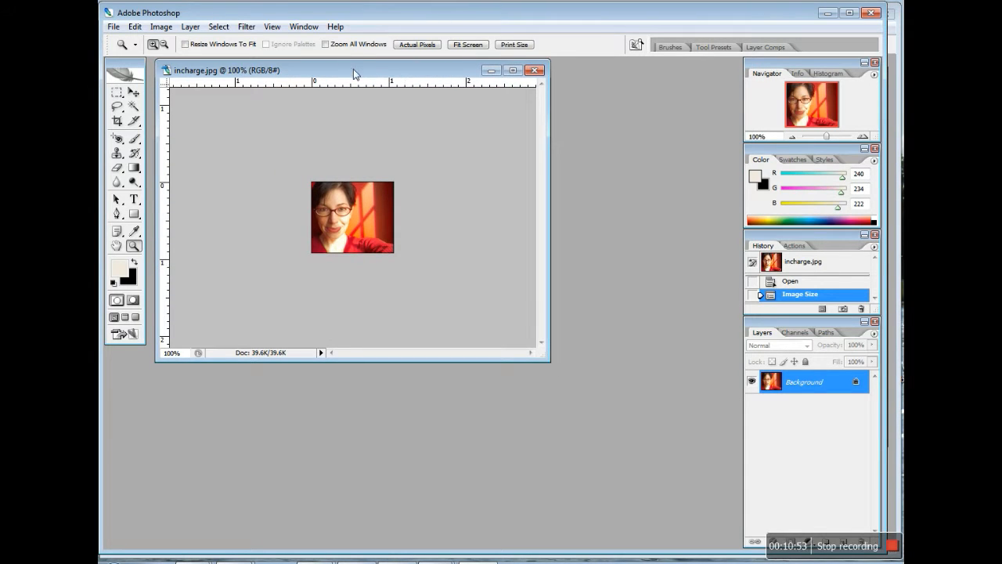
# Step: Sharpen the incharge.jpg photo with Unsharp Mask at amount 200%, radius 1.0 pixels and threshold 10 levels
pyautogui.click(244, 28)
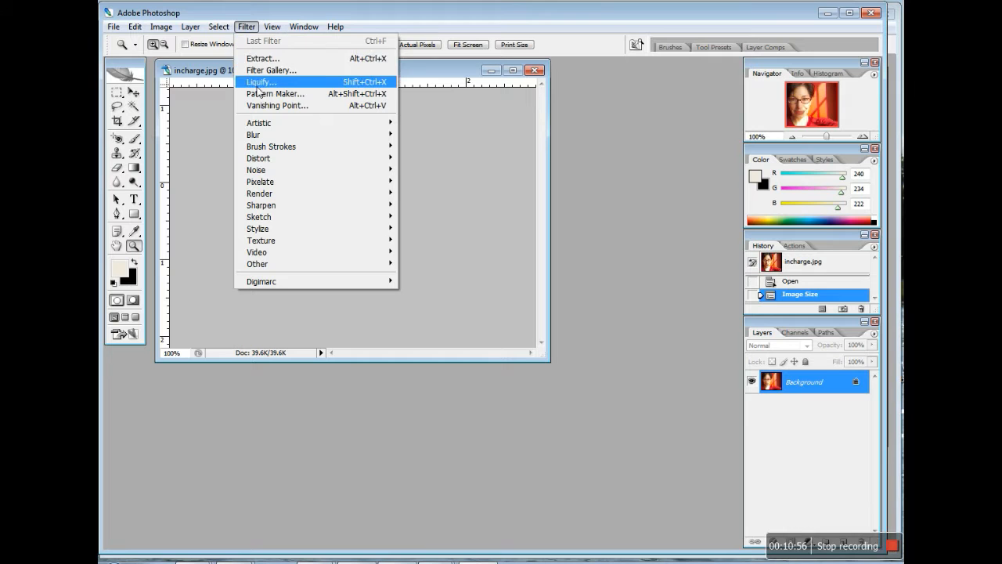
pyautogui.moveTo(289, 209)
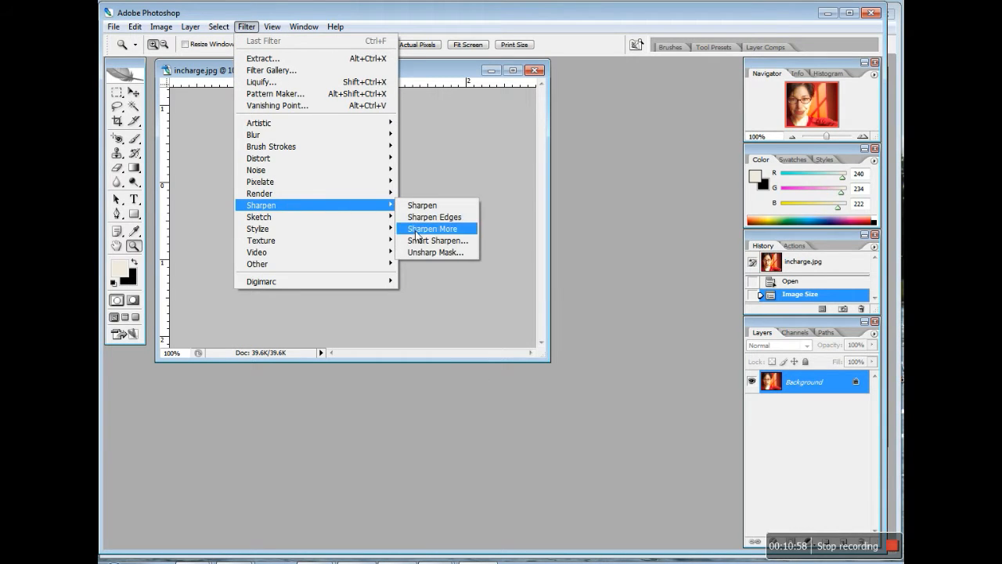
pyautogui.click(430, 253)
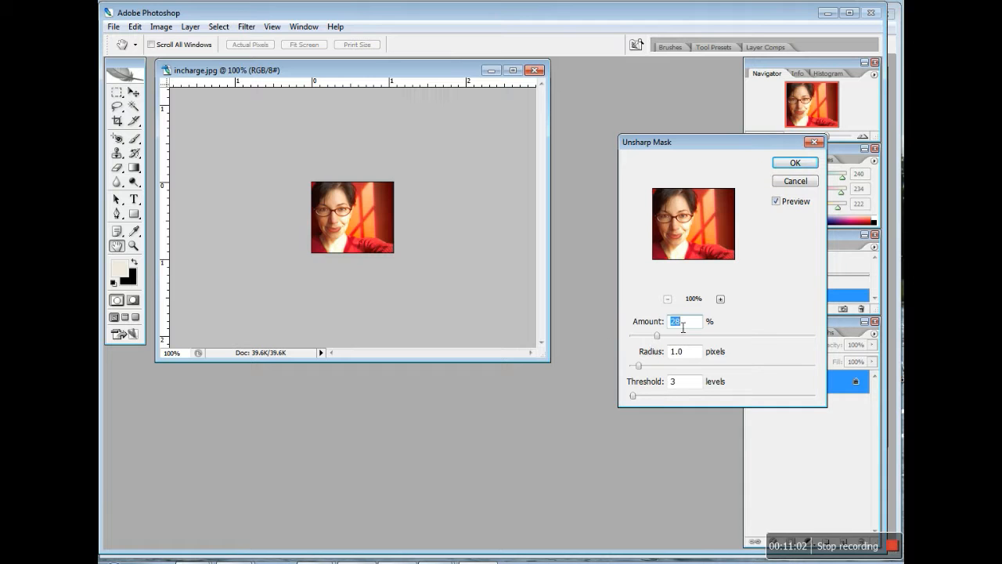
pyautogui.moveTo(661, 337); pyautogui.dragTo(784, 348)
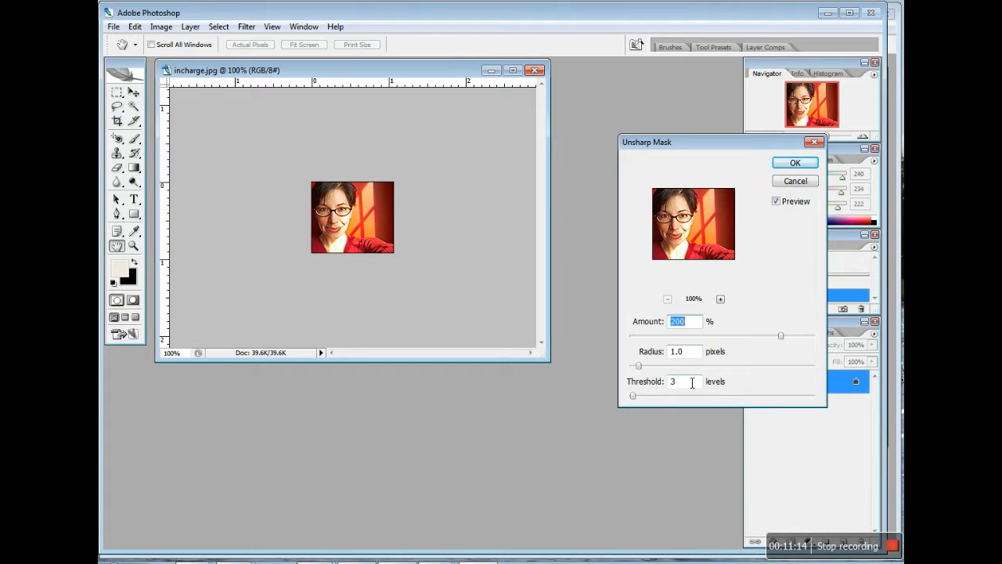
pyautogui.moveTo(634, 397); pyautogui.dragTo(640, 401)
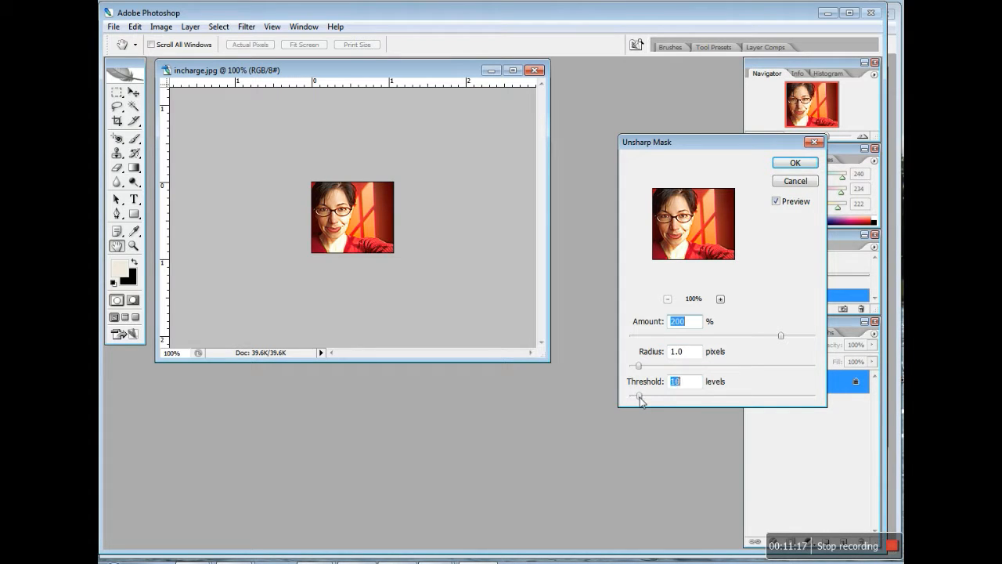
pyautogui.click(795, 162)
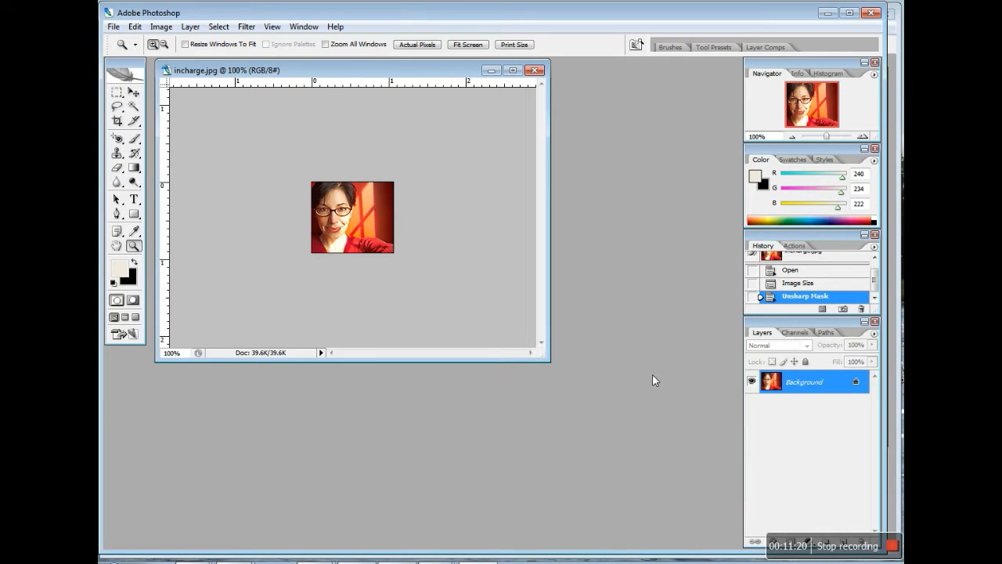
# Step: Set up the photo in Save for Web with the 2-Up comparison and JPEG format at Medium quality
pyautogui.click(114, 27)
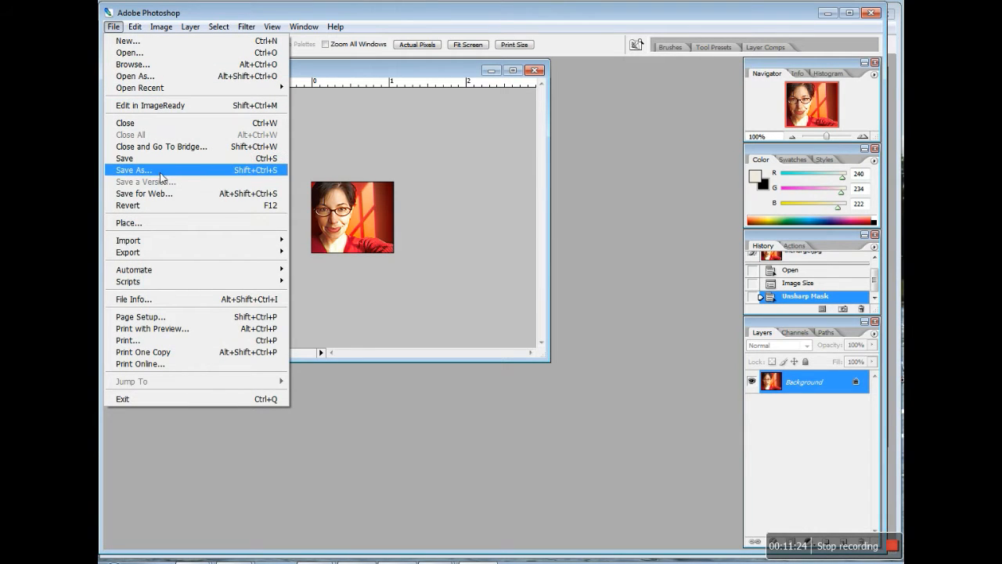
pyautogui.click(166, 195)
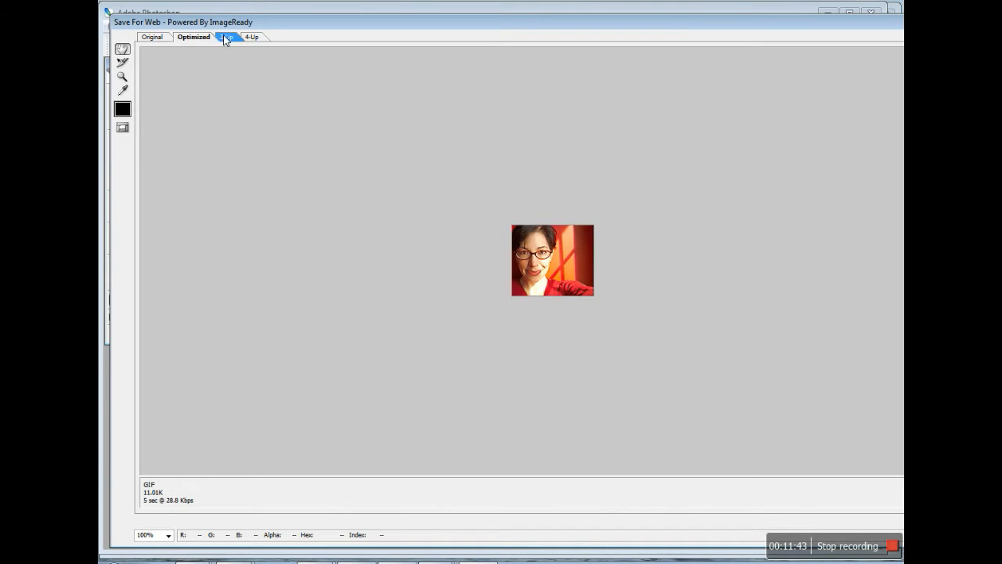
pyautogui.click(226, 37)
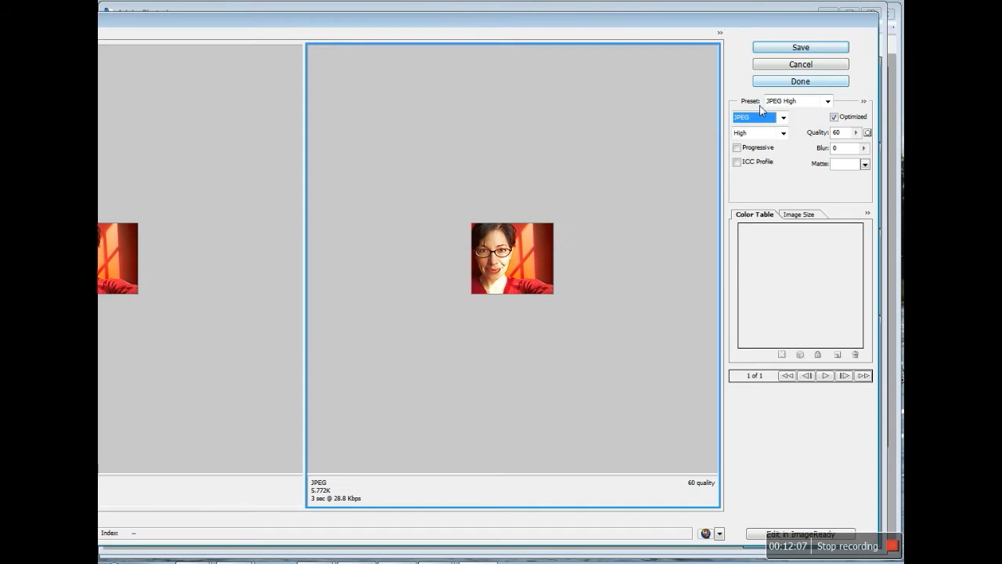
pyautogui.click(783, 117)
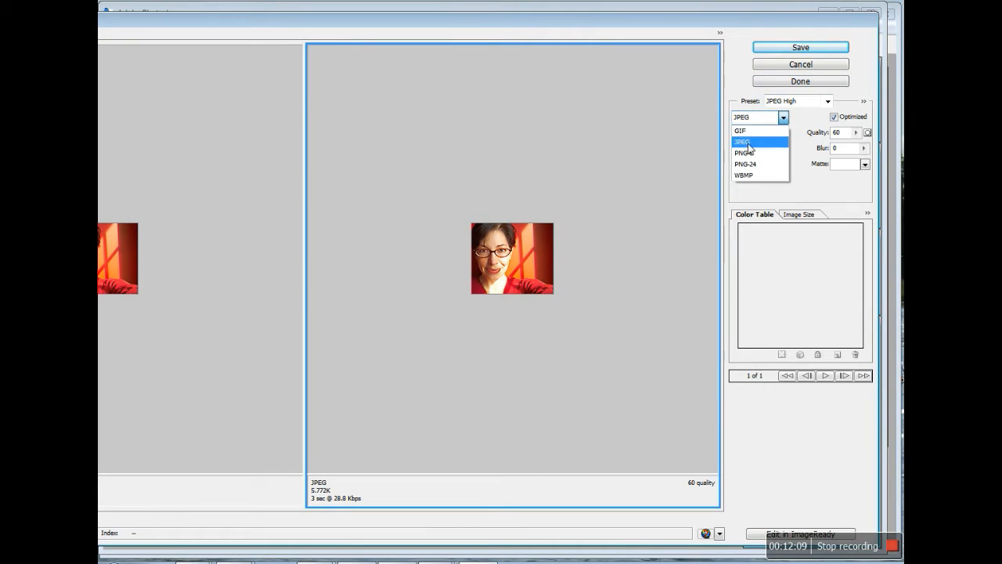
pyautogui.click(775, 141)
pyautogui.click(783, 134)
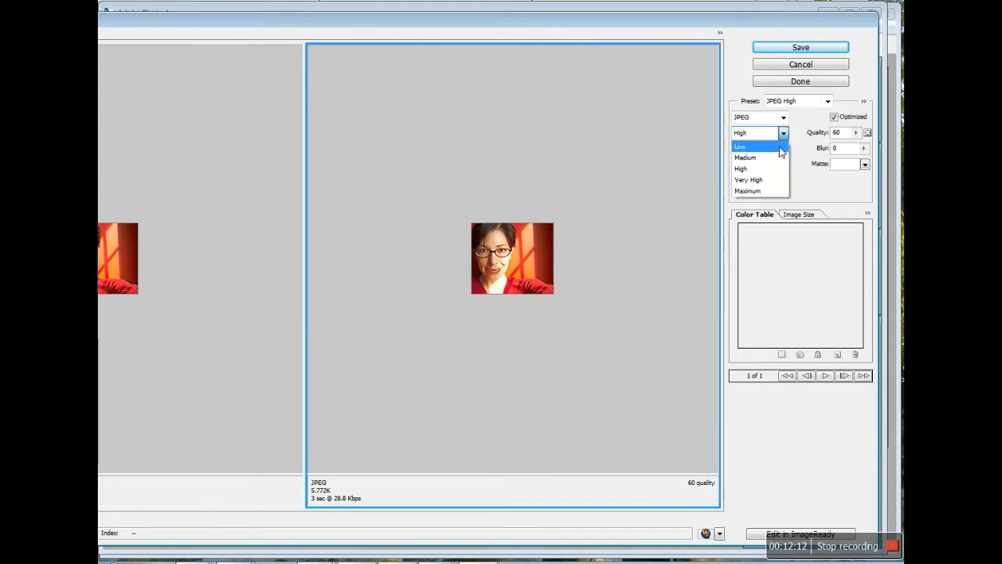
pyautogui.click(772, 153)
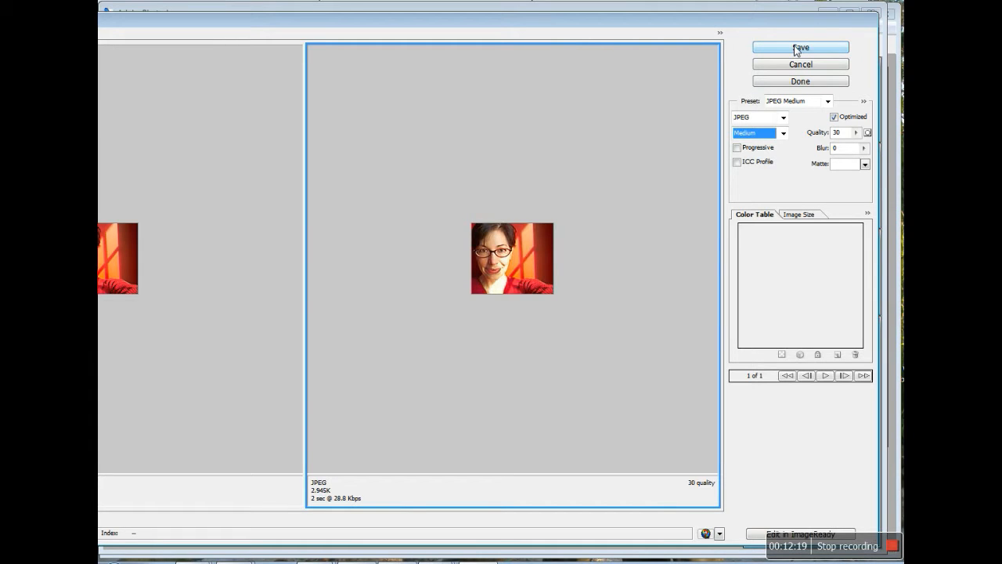
# Step: Save the optimized image as incharge.jpg on the X: drive
pyautogui.click(796, 50)
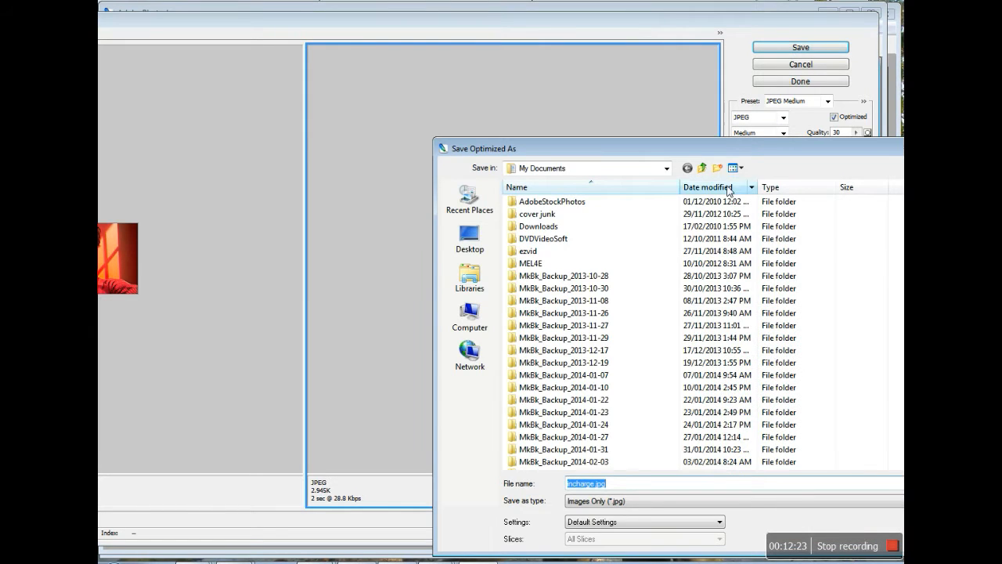
pyautogui.click(473, 318)
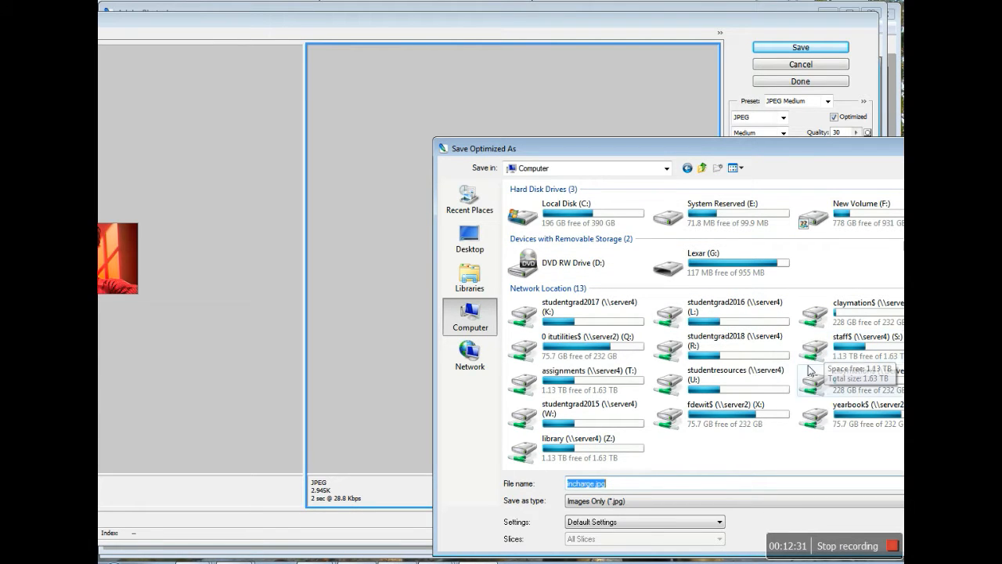
pyautogui.doubleClick(781, 405)
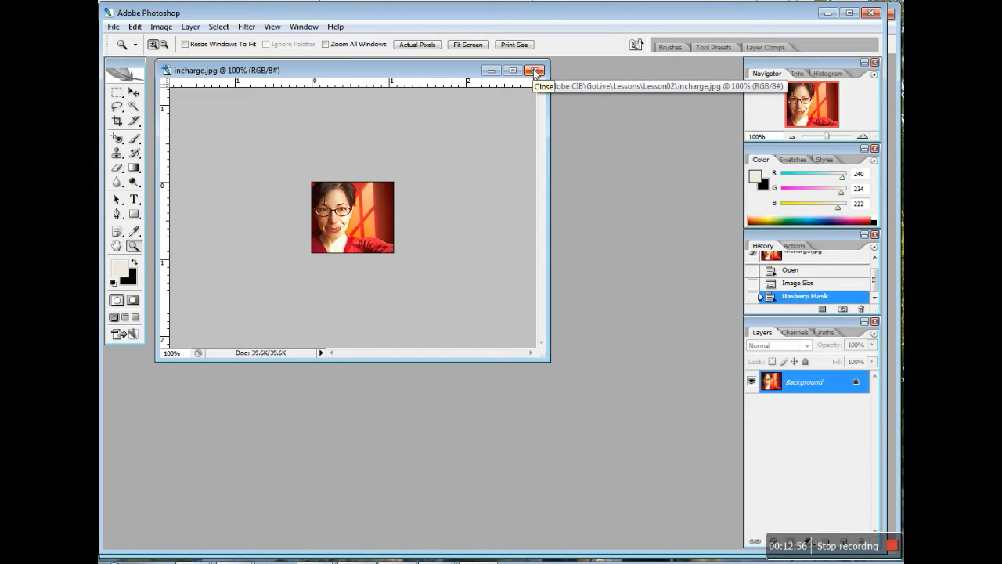
# Step: Close the incharge.jpg document without saving its changes and exit Photoshop
pyautogui.click(535, 70)
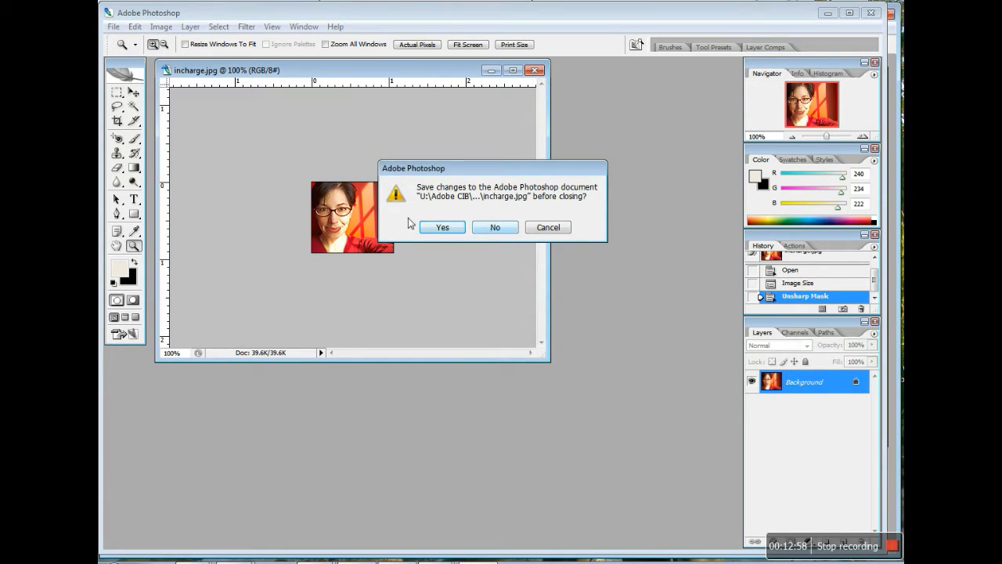
pyautogui.click(491, 228)
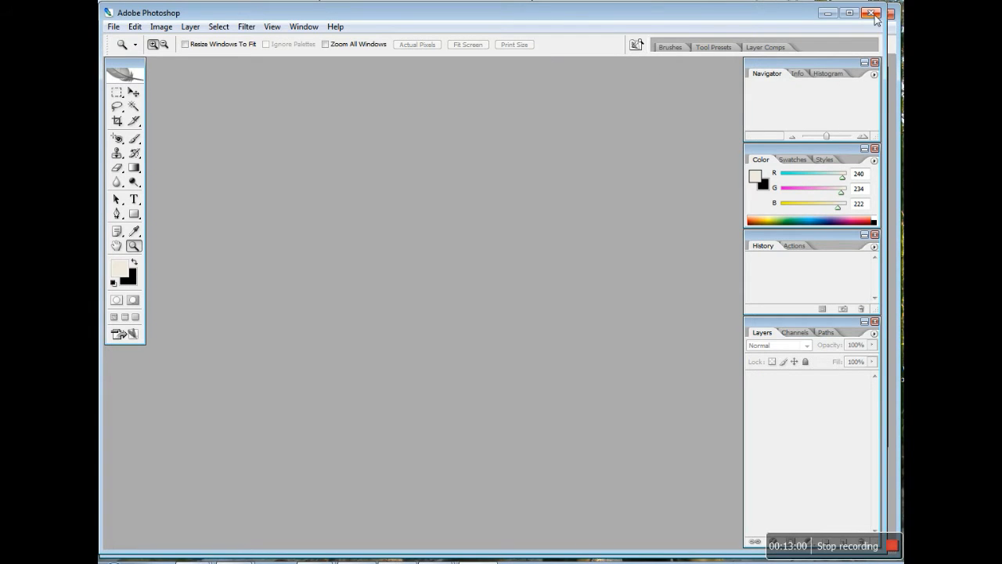
pyautogui.click(873, 14)
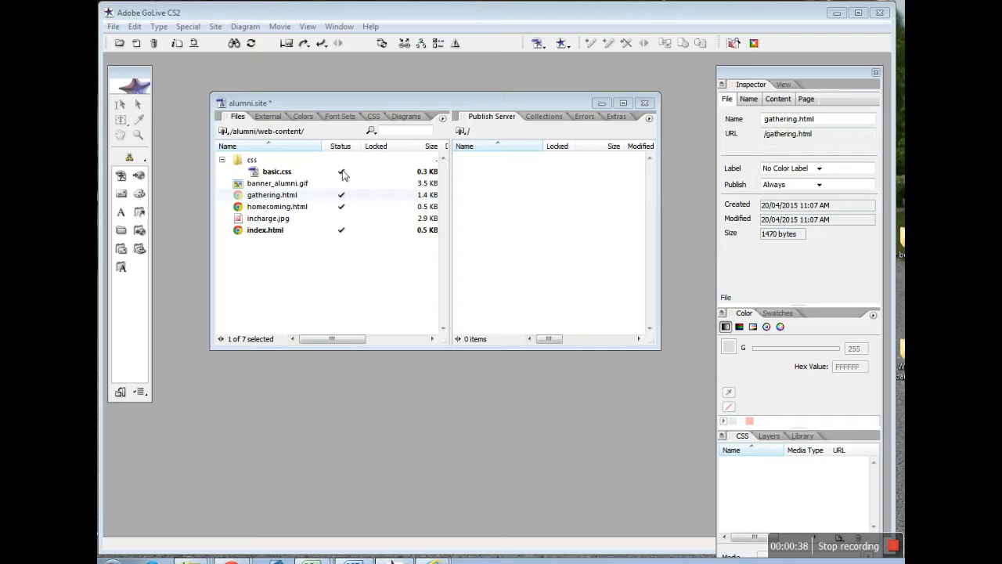
# Step: Open gathering.html from the alumni site for viewing, and add the site's used colors to its Colors list
pyautogui.doubleClick(266, 195)
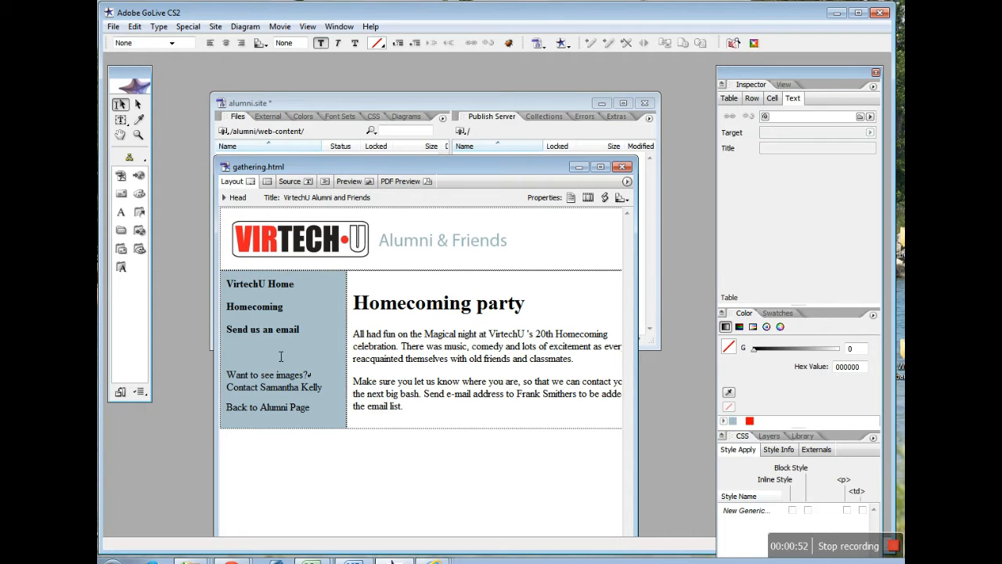
pyautogui.click(537, 43)
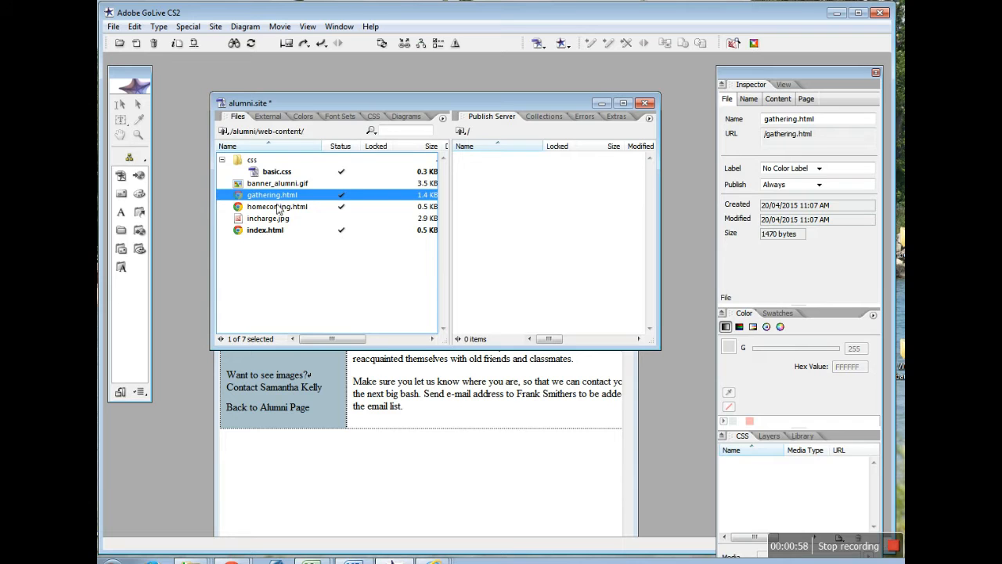
pyautogui.click(304, 116)
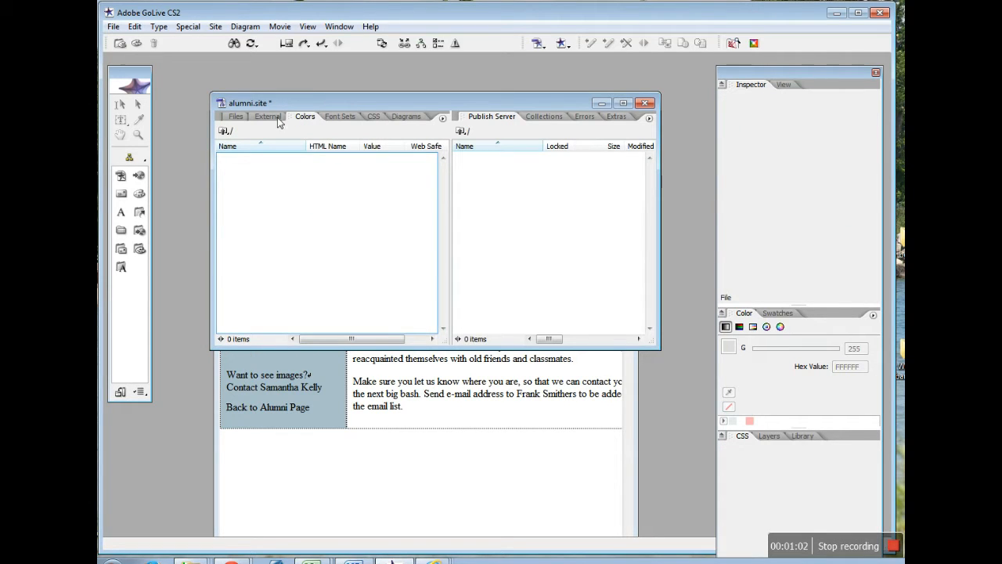
pyautogui.click(215, 27)
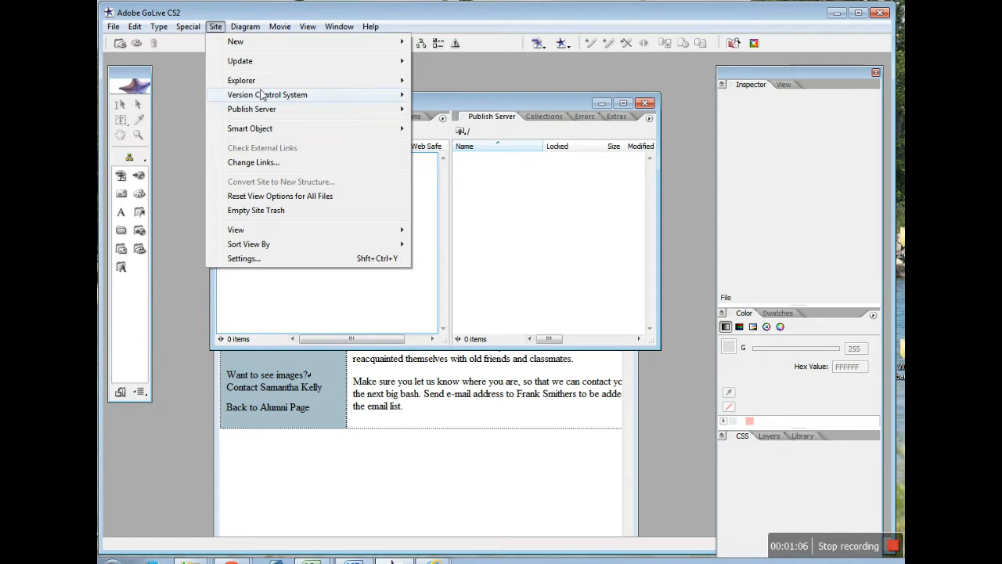
pyautogui.moveTo(255, 63)
pyautogui.moveTo(477, 162)
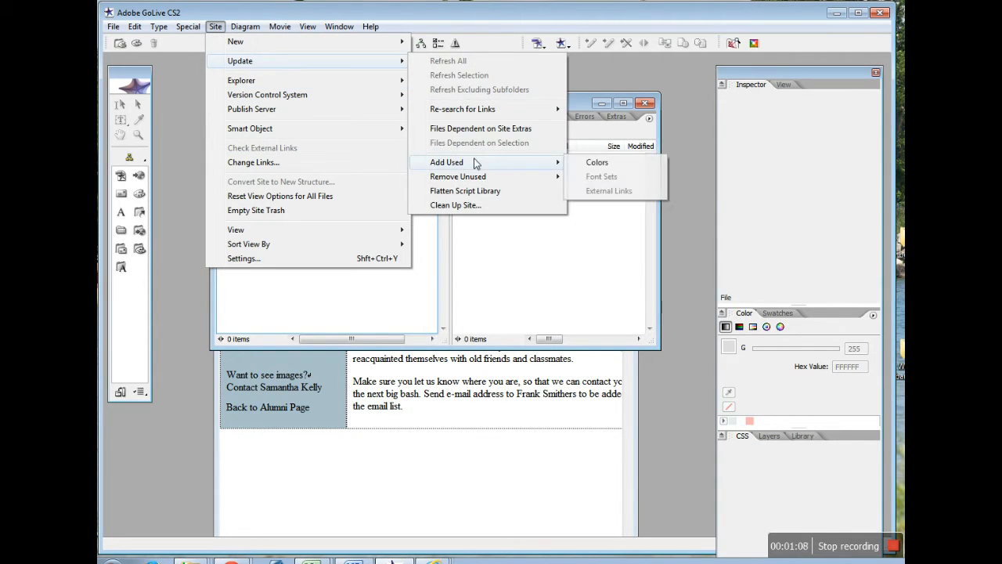
pyautogui.click(603, 164)
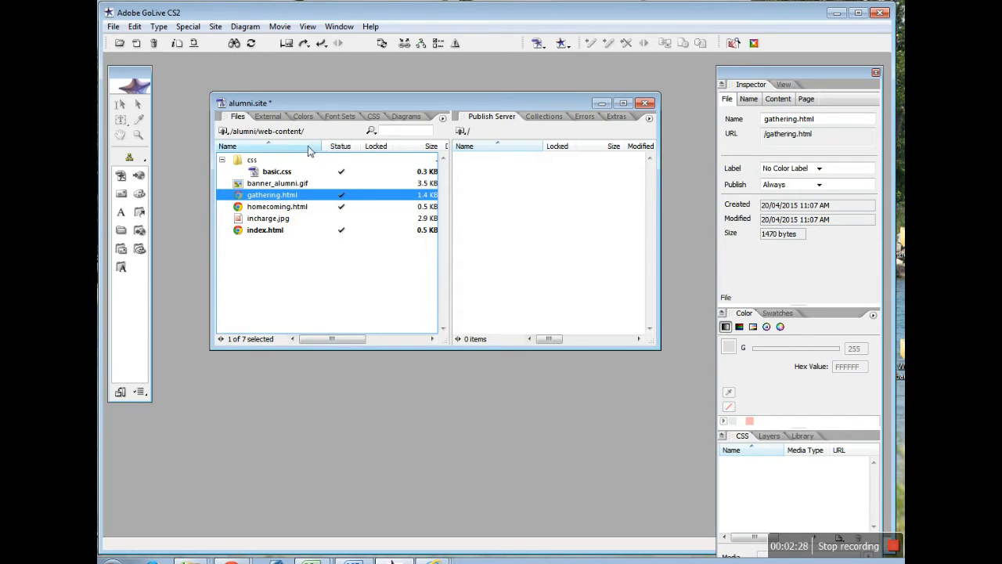
# Step: Select gathering.html in the site files and collect the used colors into the site's Colors list again
pyautogui.click(273, 198)
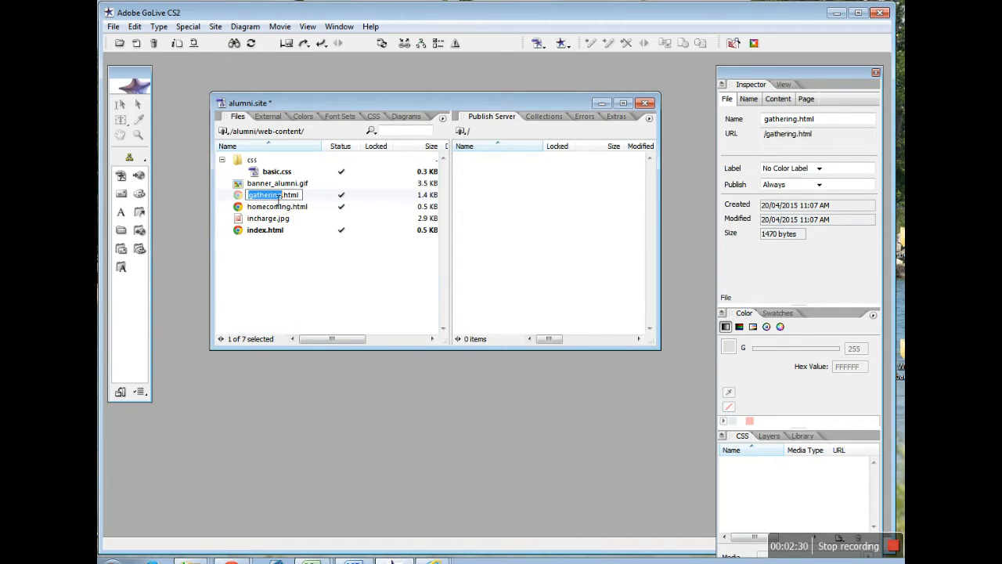
pyautogui.click(235, 195)
pyautogui.click(304, 116)
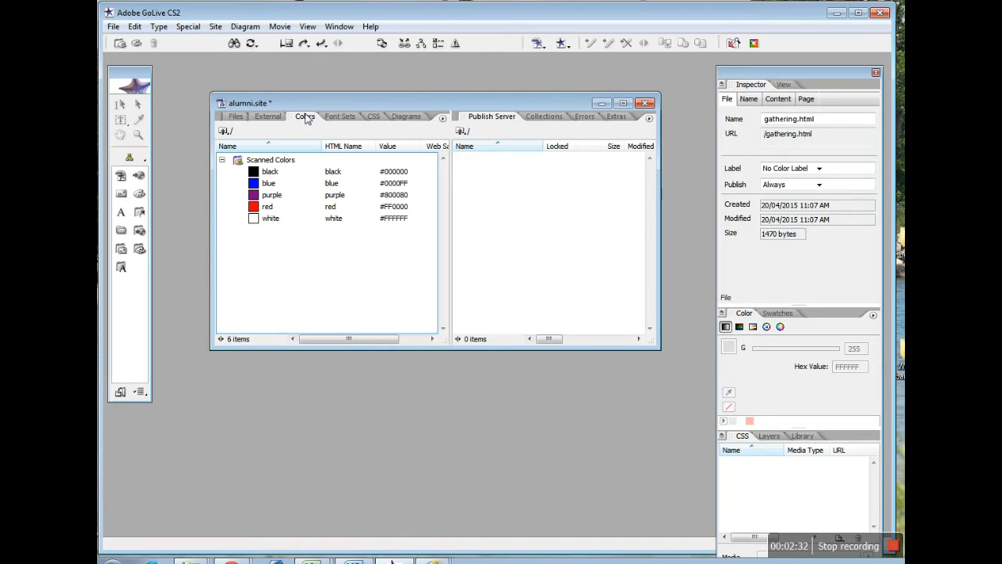
pyautogui.rightClick(278, 259)
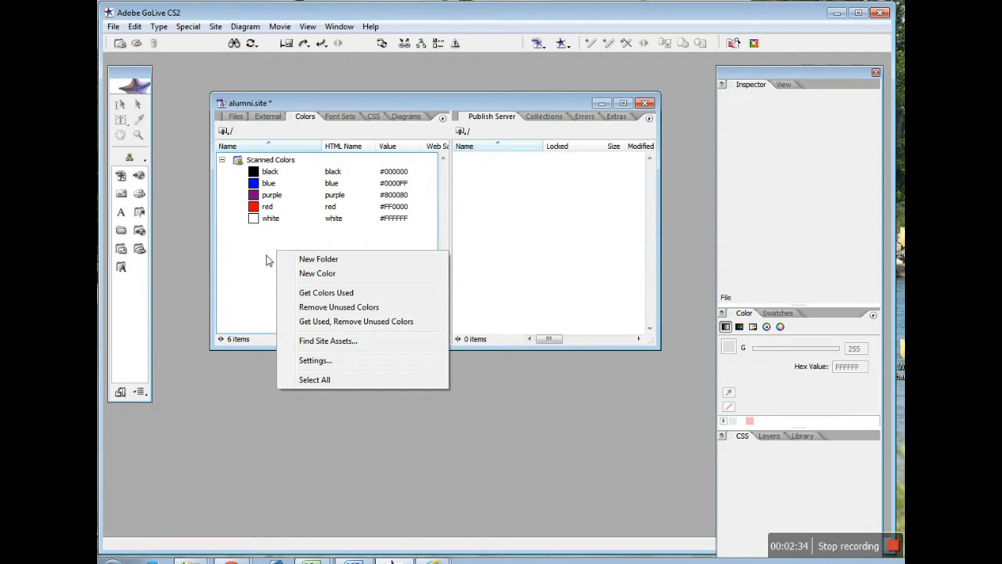
pyautogui.click(346, 295)
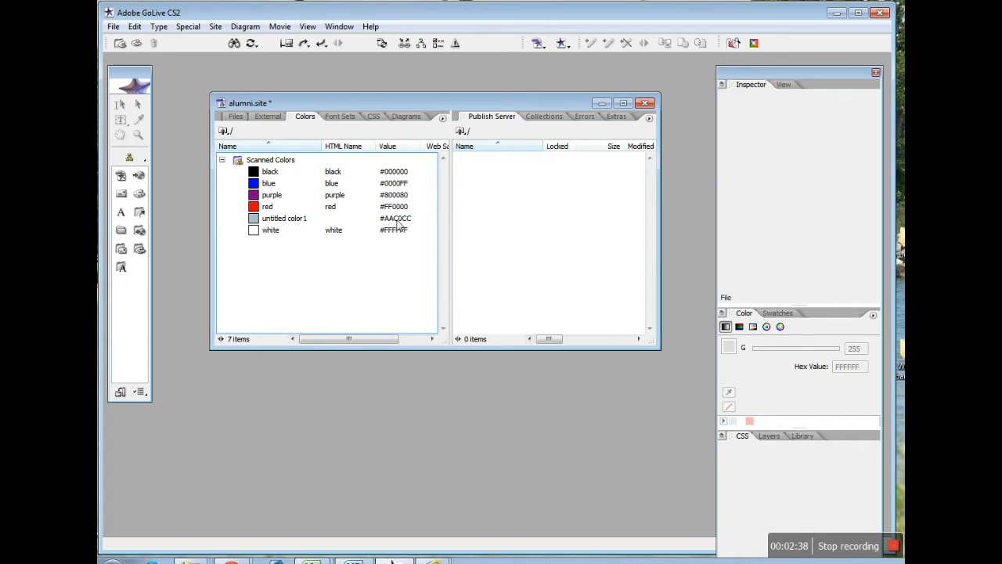
# Step: Rename the scanned color with value #AAC0CC as "corperate blue"
pyautogui.click(286, 222)
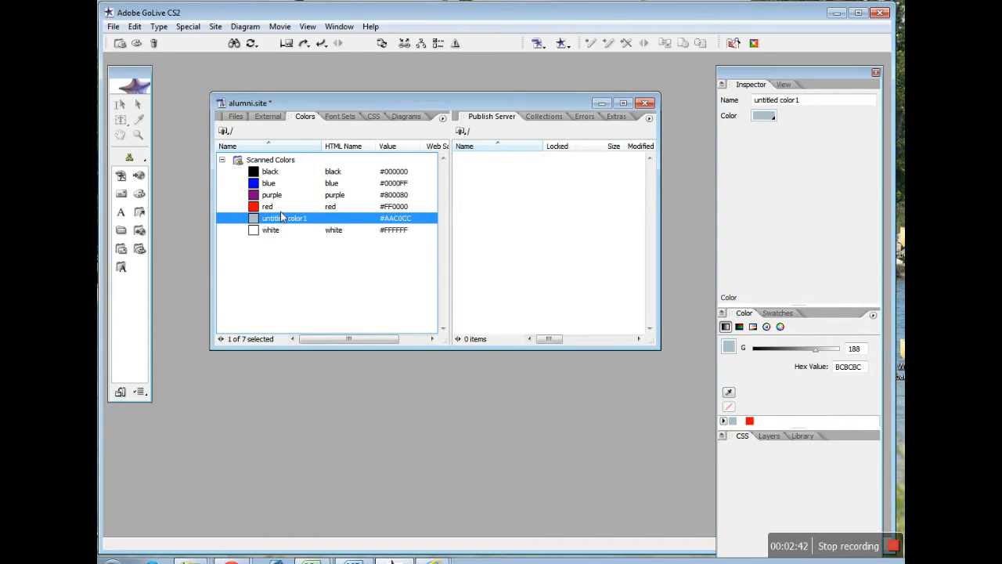
pyautogui.click(812, 104)
pyautogui.moveTo(812, 104); pyautogui.dragTo(754, 105)
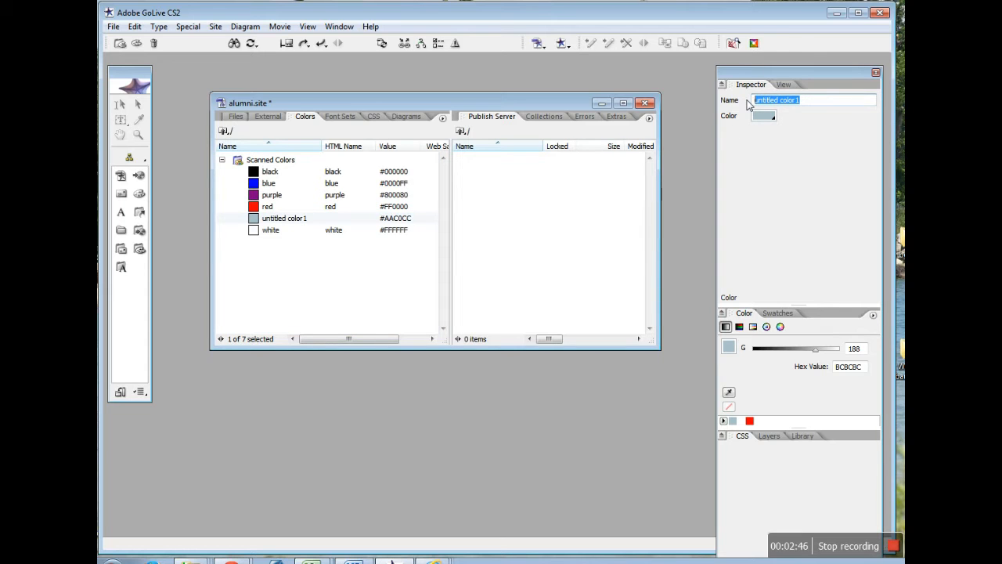
pyautogui.write('cop')
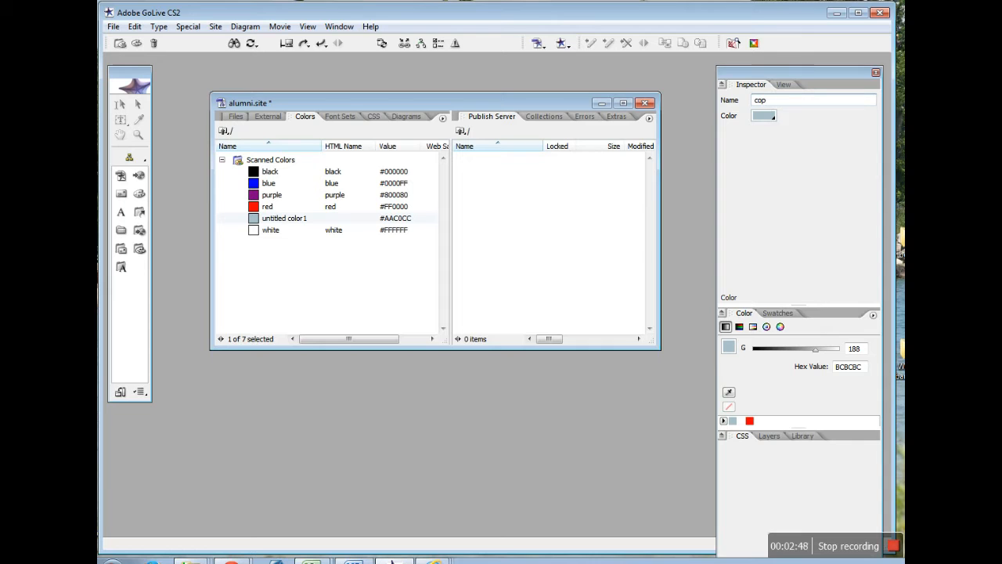
pyautogui.write('perate blue')
# Step: Add a new color to the alumni site's Colors list
pyautogui.click(216, 27)
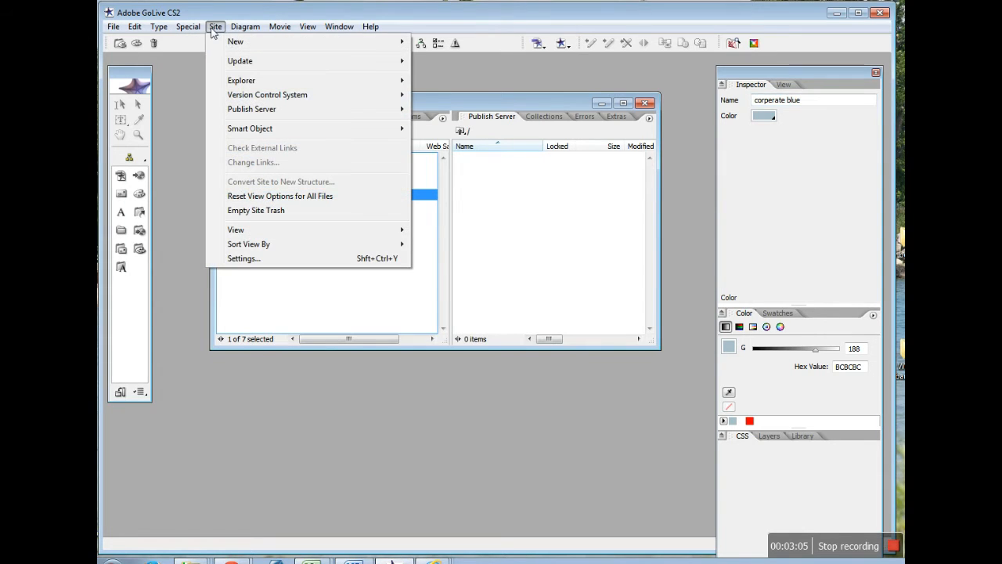
pyautogui.moveTo(235, 43)
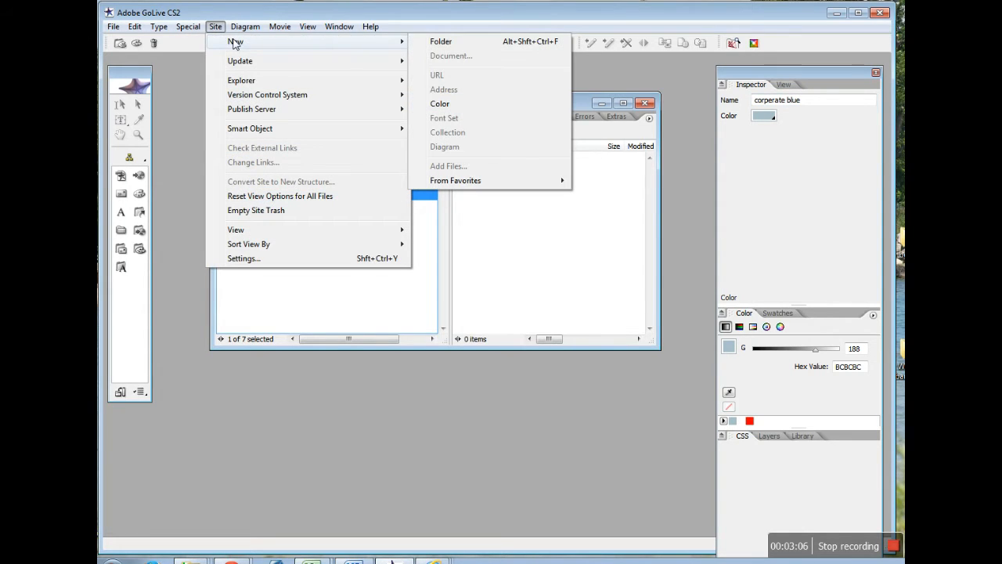
pyautogui.click(457, 105)
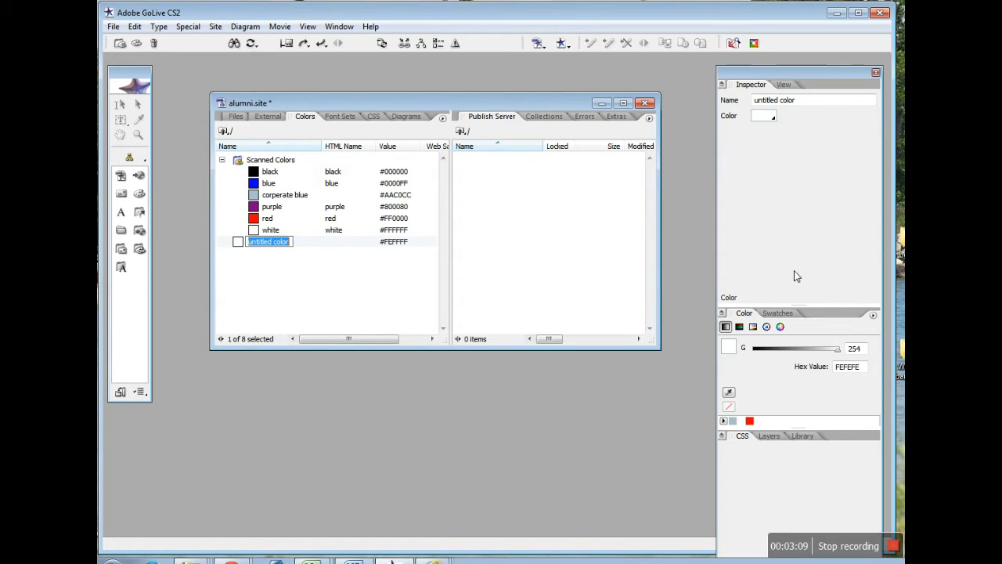
# Step: Open the Web Named Colors swatch library in list view and assign Silver (#C0C0C0) to the new site color
pyautogui.click(776, 314)
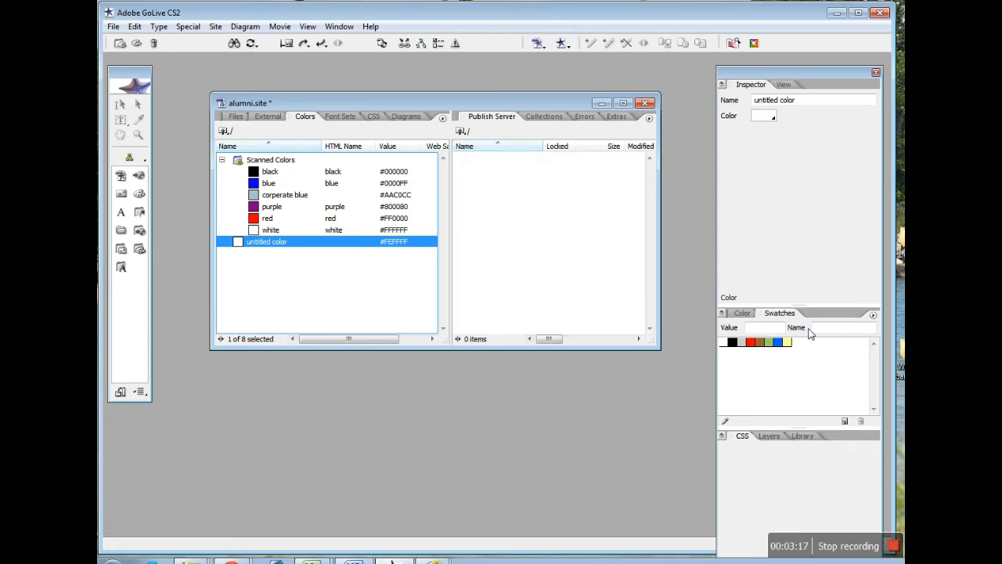
pyautogui.click(873, 314)
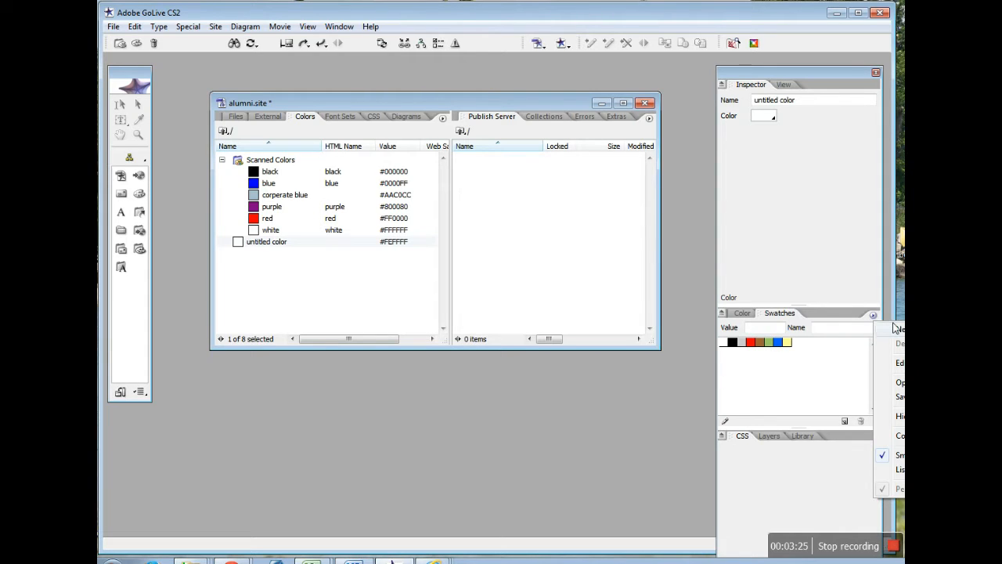
pyautogui.moveTo(899, 382)
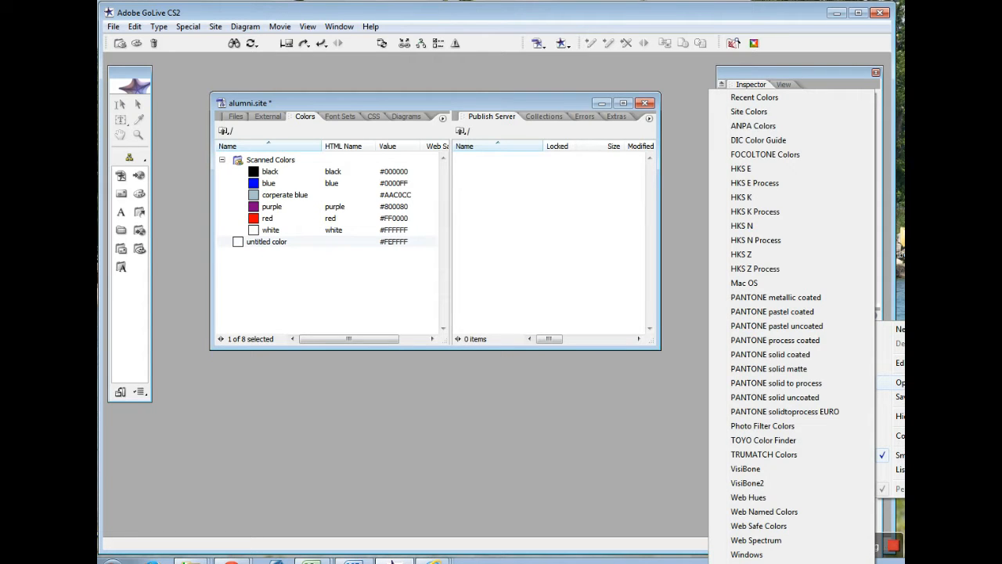
pyautogui.click(764, 512)
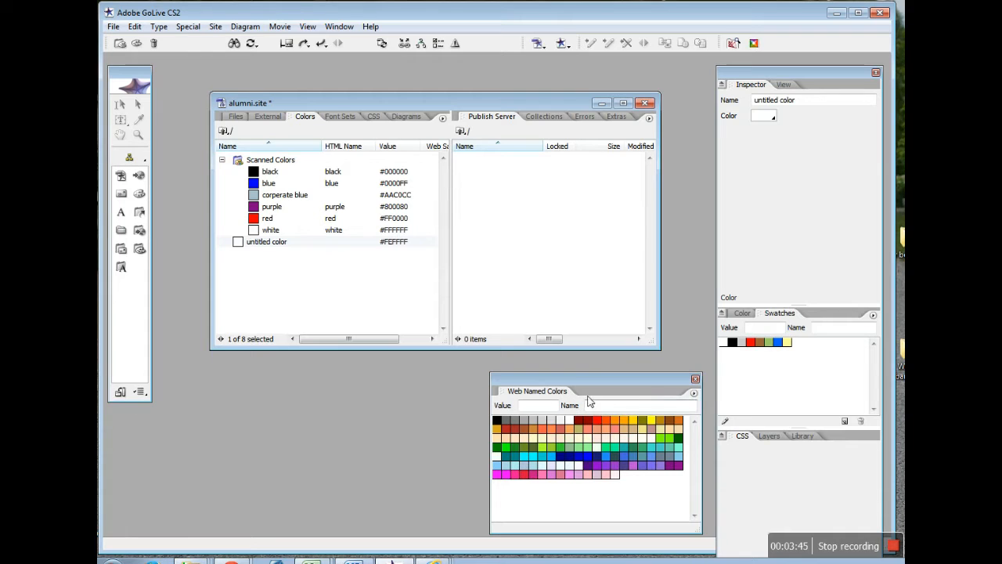
pyautogui.click(694, 393)
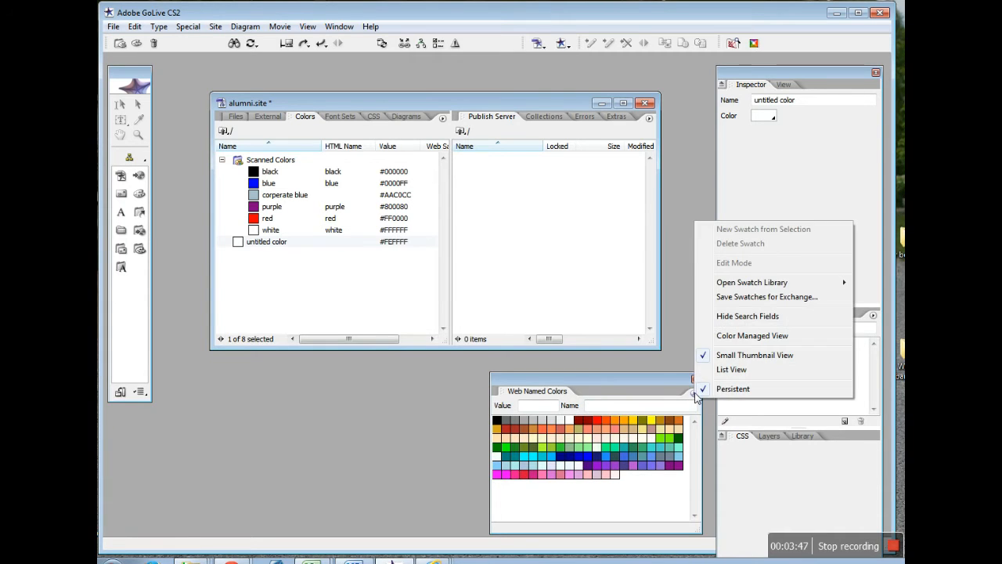
pyautogui.click(735, 371)
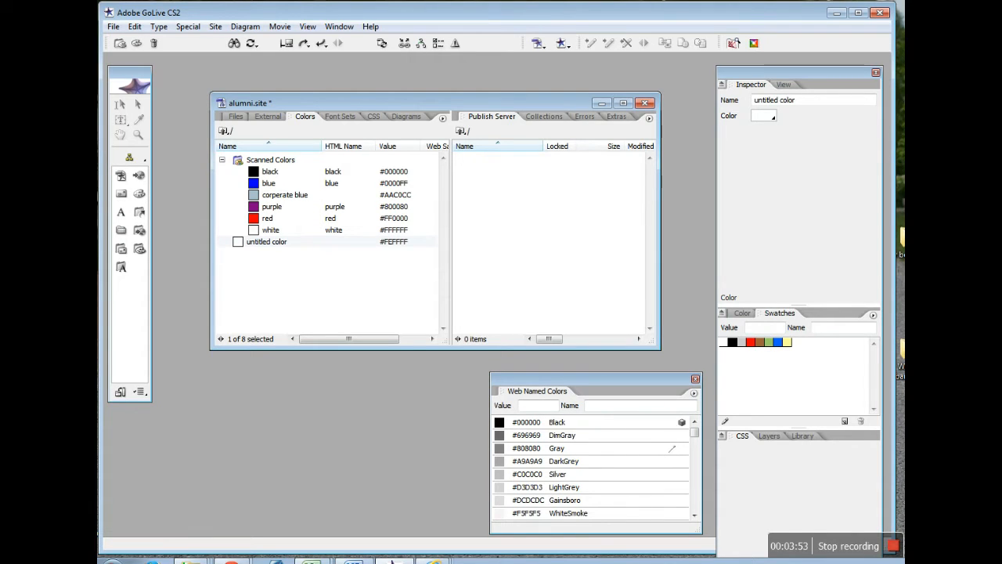
pyautogui.click(570, 475)
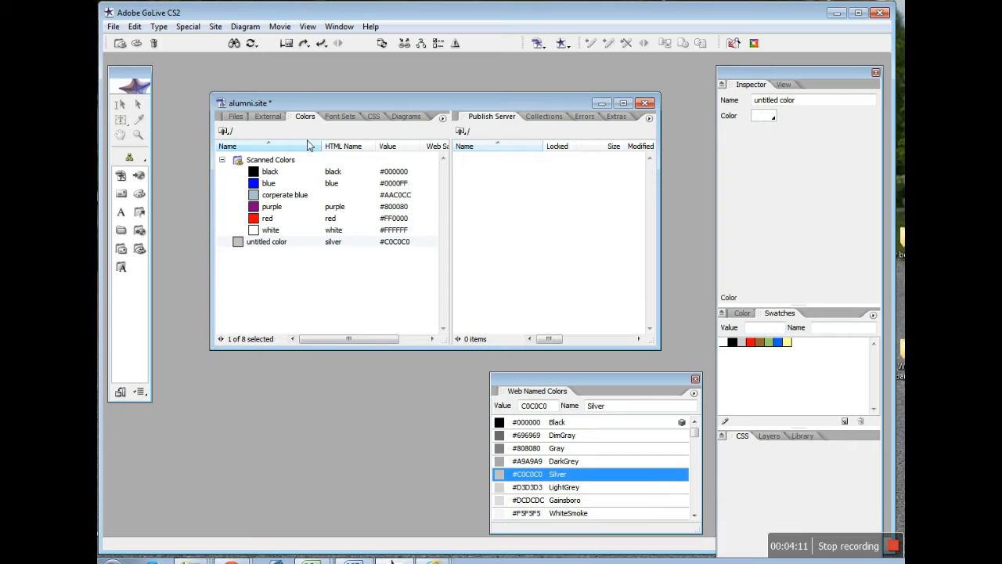
# Step: Rename the new silver color as "corperate silver" and close the Web Named Colors library
pyautogui.click(271, 243)
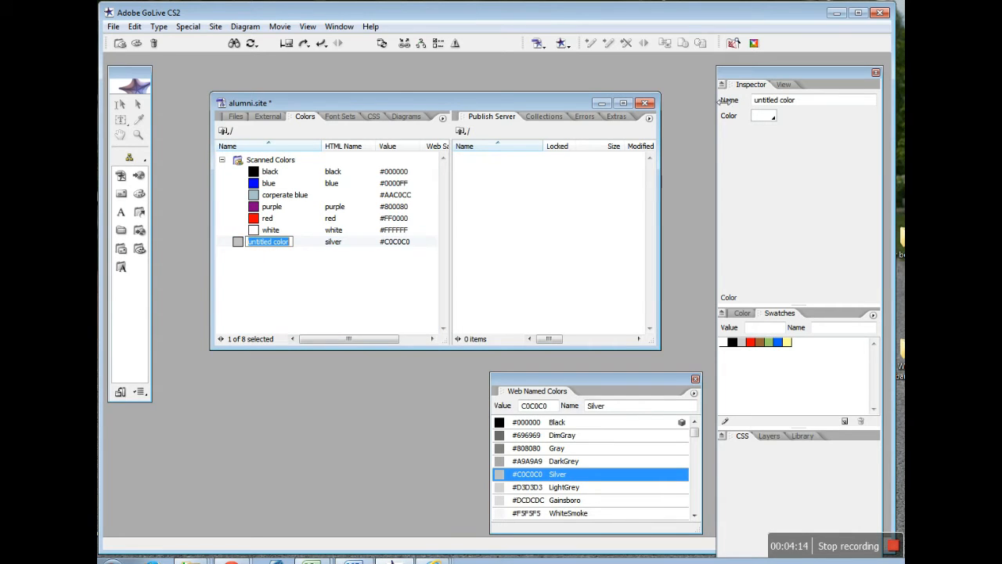
pyautogui.click(802, 104)
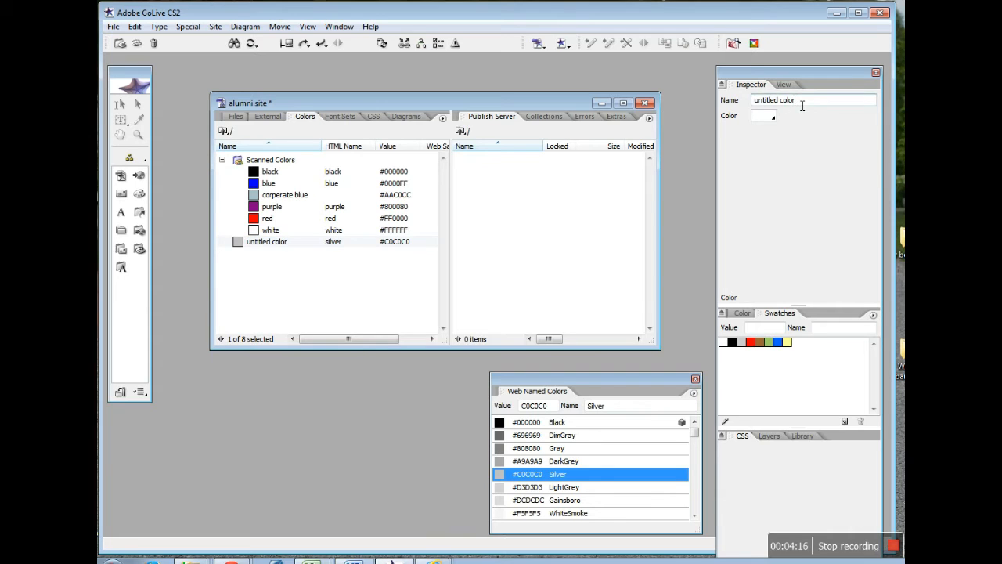
pyautogui.moveTo(802, 106); pyautogui.dragTo(748, 108)
pyautogui.write('corperate silver')
pyautogui.click(695, 380)
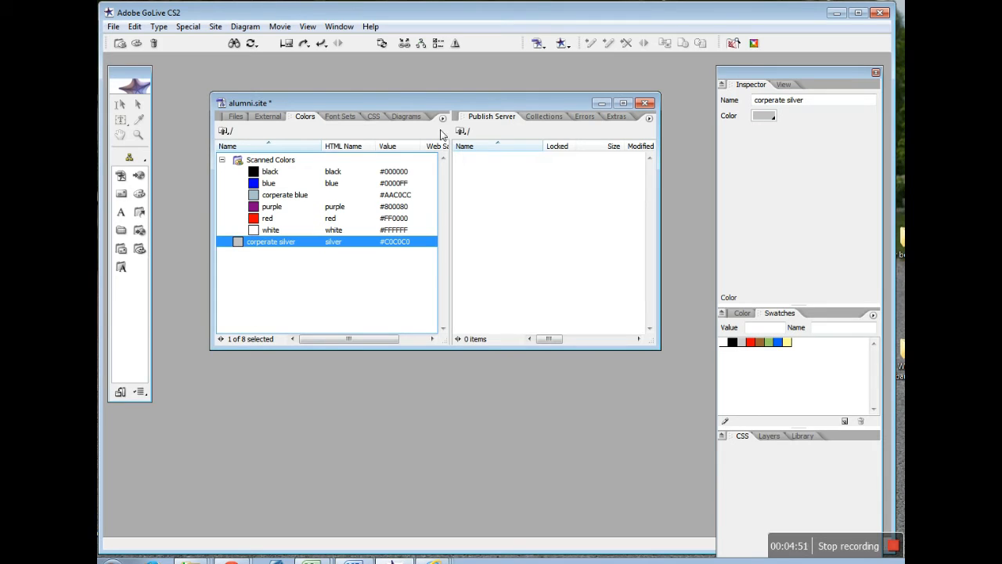
# Step: Open index.html from the site files and set its page title to "VirtechU Alumni"
pyautogui.click(236, 115)
pyautogui.click(278, 195)
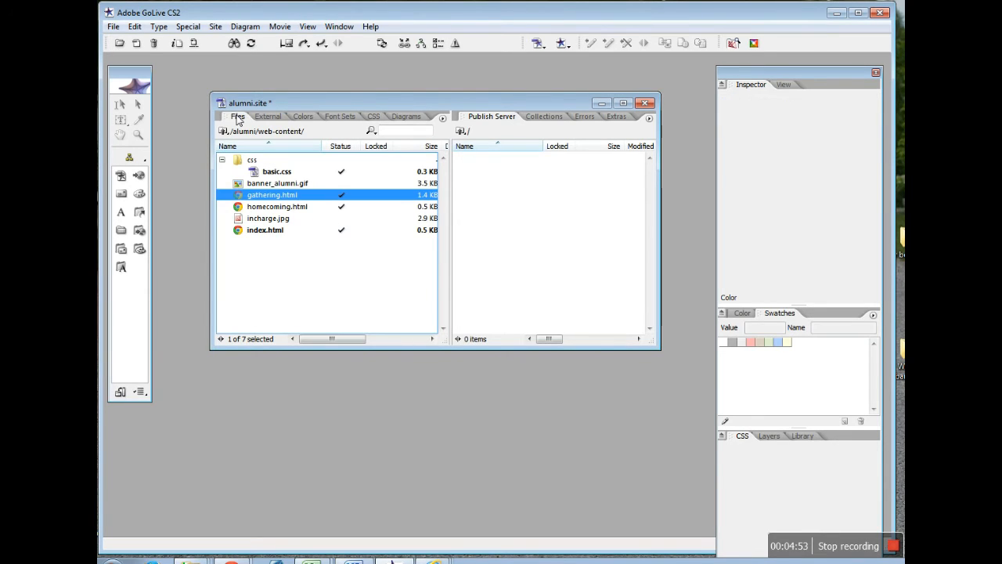
pyautogui.click(268, 231)
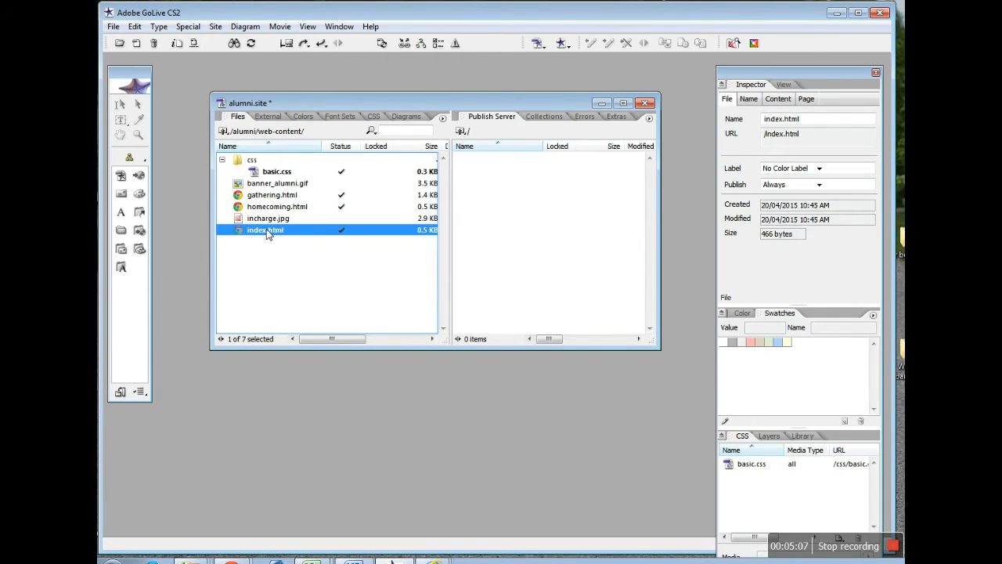
pyautogui.doubleClick(268, 231)
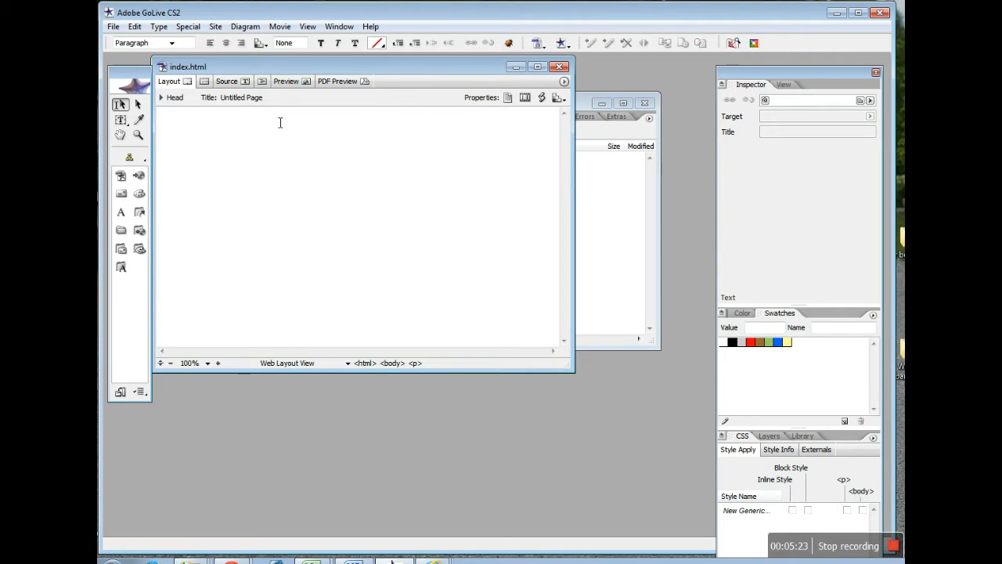
pyautogui.click(253, 100)
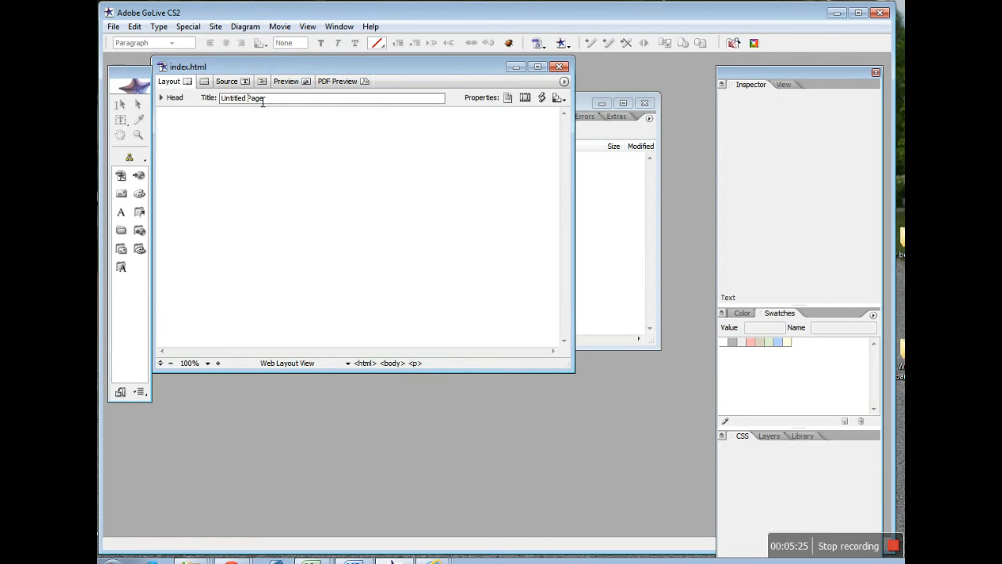
pyautogui.moveTo(283, 107); pyautogui.dragTo(222, 102)
pyautogui.write('V')
pyautogui.write('irtechU Alumni')
# Step: Insert a CSS padded box on the page and a Two Columns: Fixed Left layout object beneath it
pyautogui.click(139, 162)
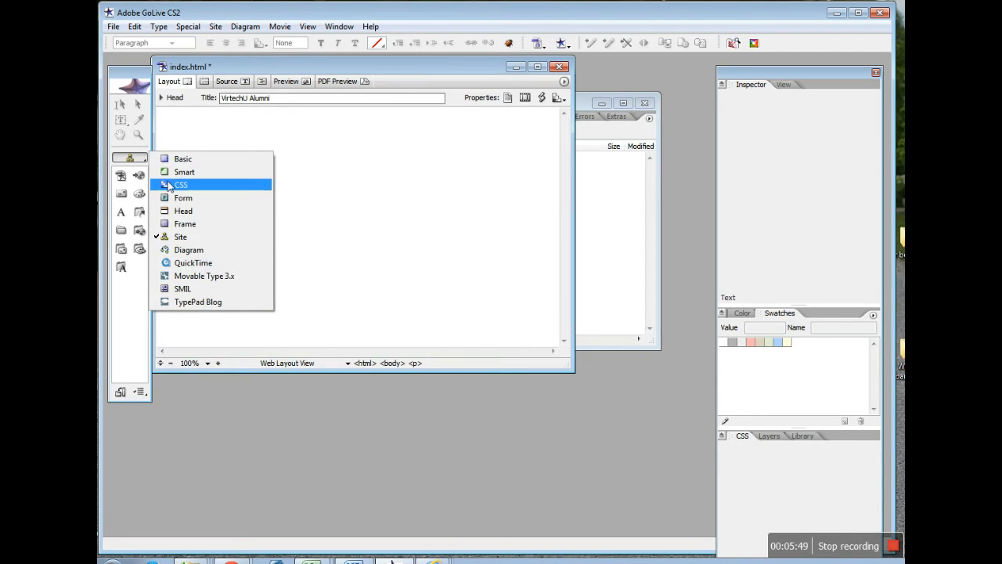
pyautogui.click(168, 187)
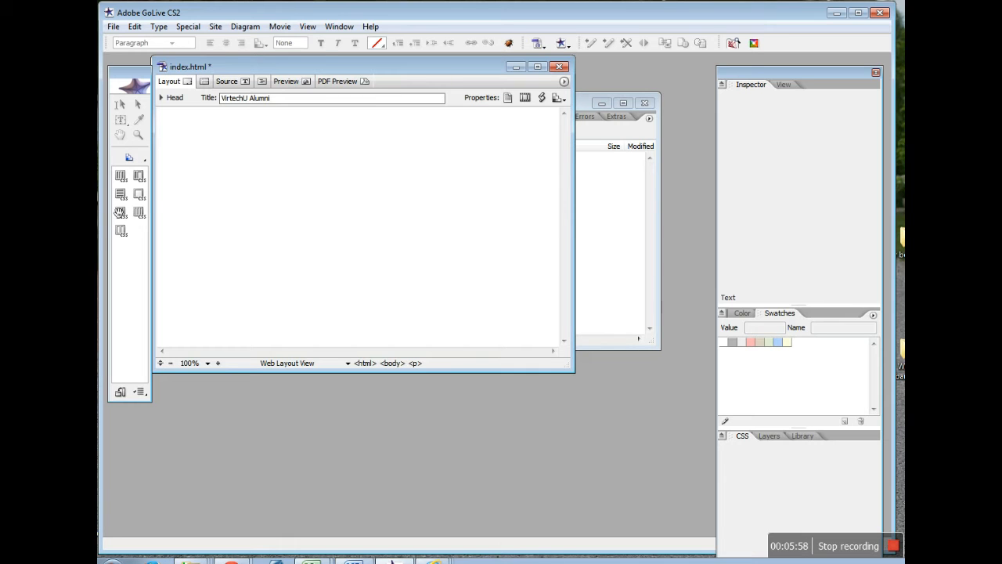
pyautogui.moveTo(141, 196); pyautogui.dragTo(211, 197)
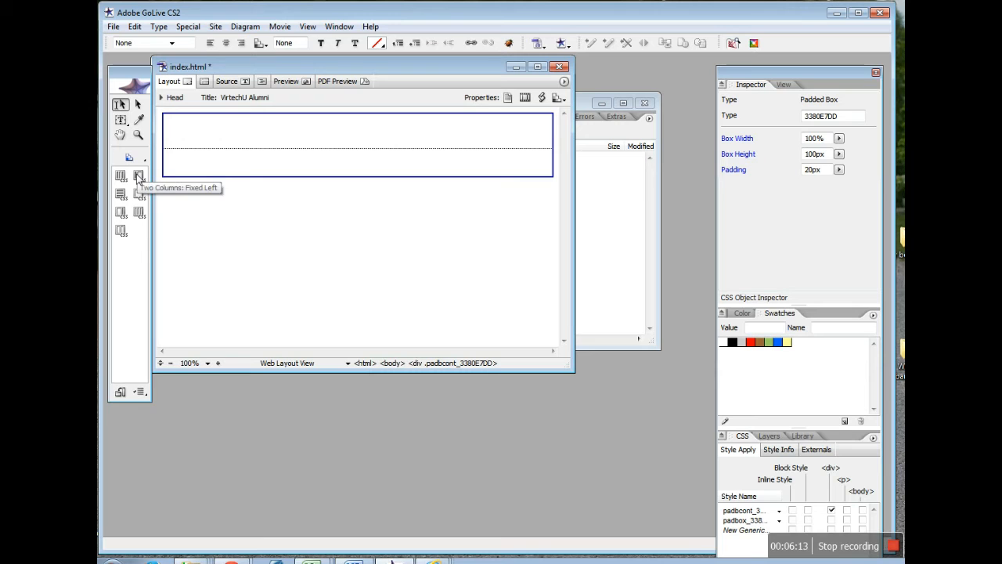
pyautogui.moveTo(138, 179); pyautogui.dragTo(191, 210)
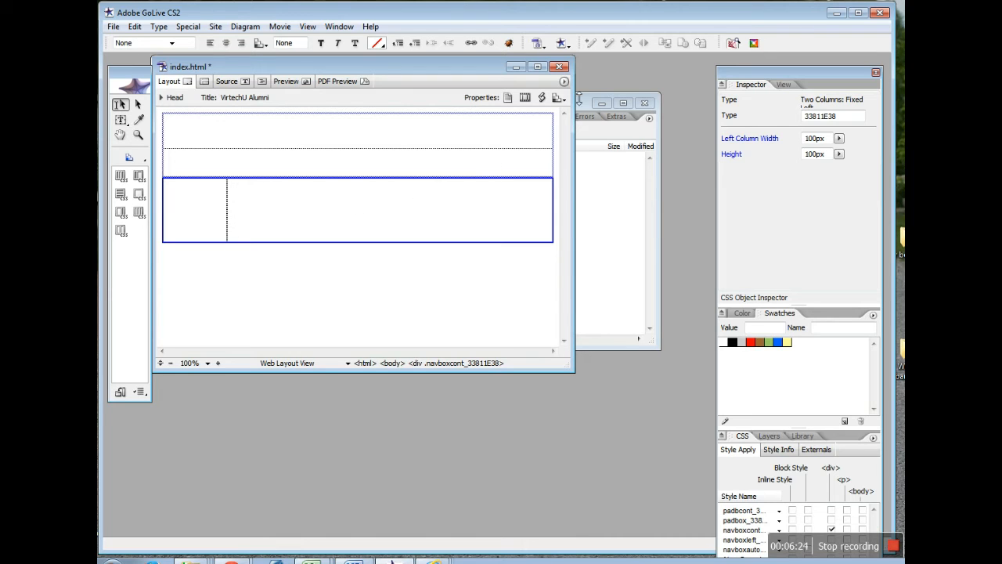
# Step: Place banner_alumni.gif from the site files in the padded box, and move the site window clear of the page
pyautogui.click(538, 44)
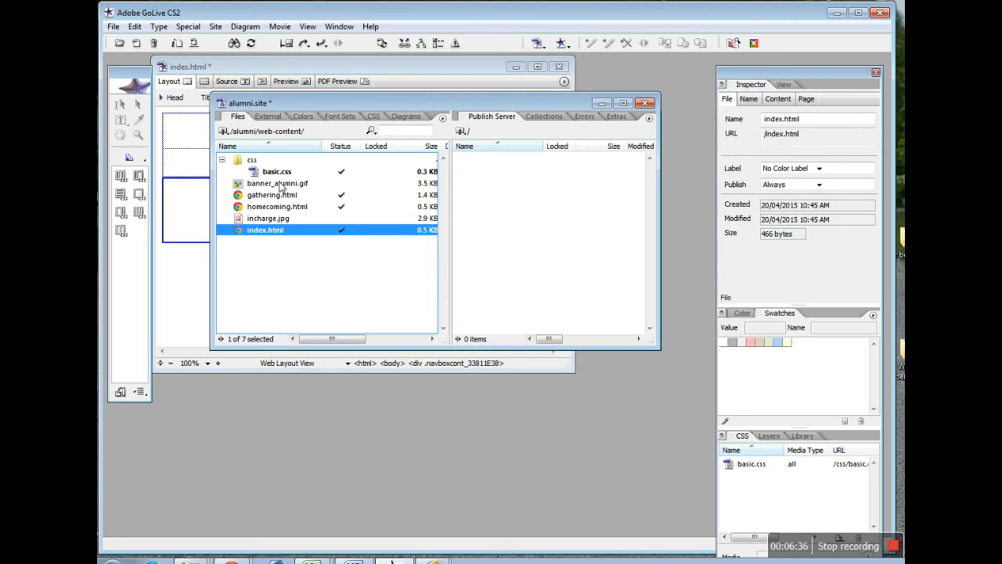
pyautogui.moveTo(282, 184); pyautogui.dragTo(202, 137)
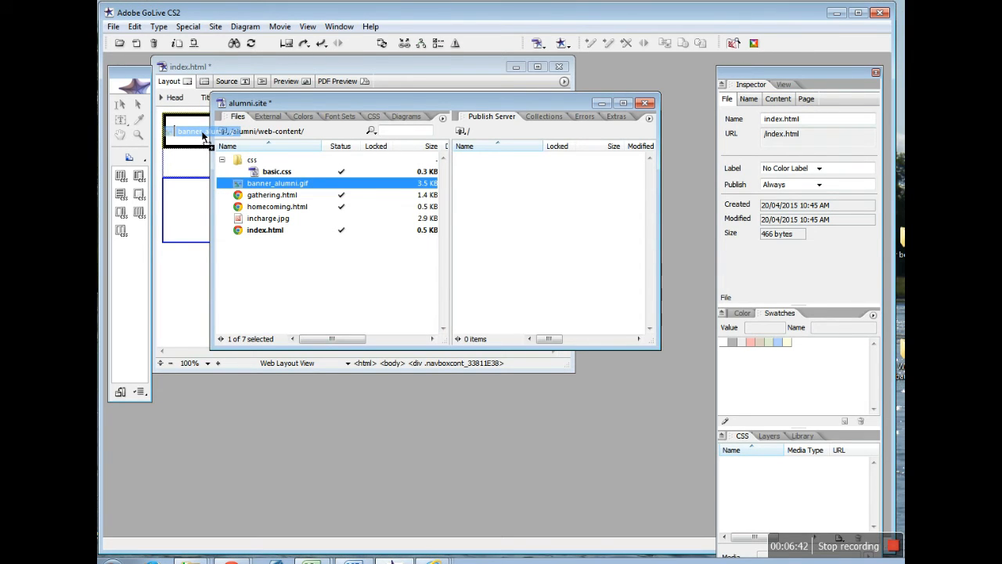
pyautogui.moveTo(204, 137); pyautogui.dragTo(206, 138)
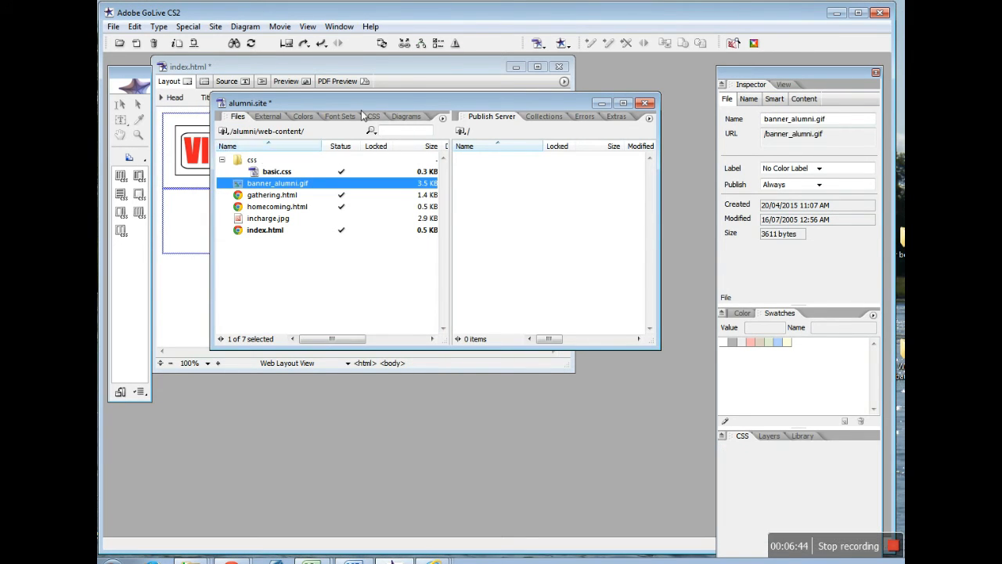
pyautogui.moveTo(360, 104); pyautogui.dragTo(419, 280)
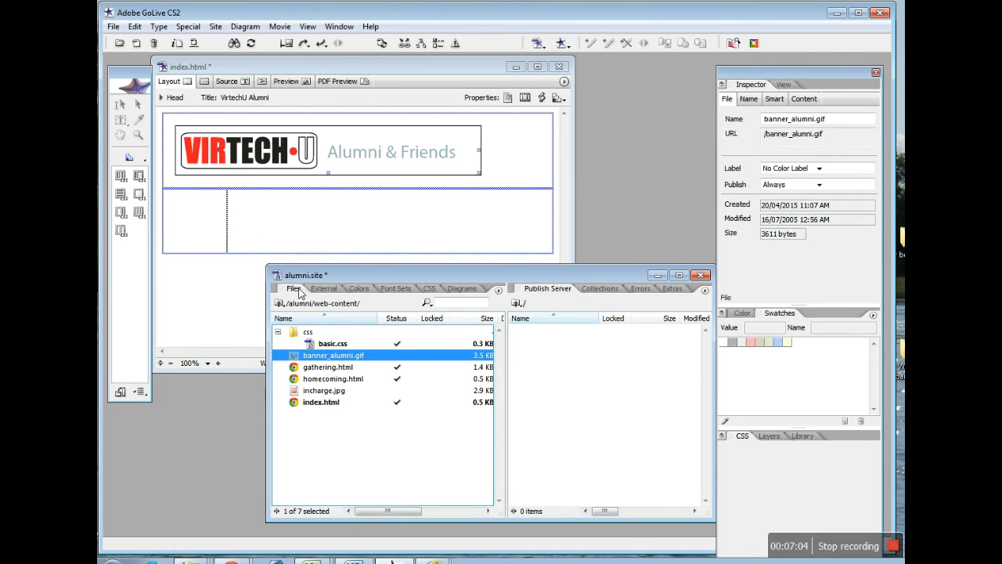
# Step: Enter "VirtechU Home" and "Homecoming" as separate paragraphs in the left column, correcting the misspelling in the second
pyautogui.click(206, 210)
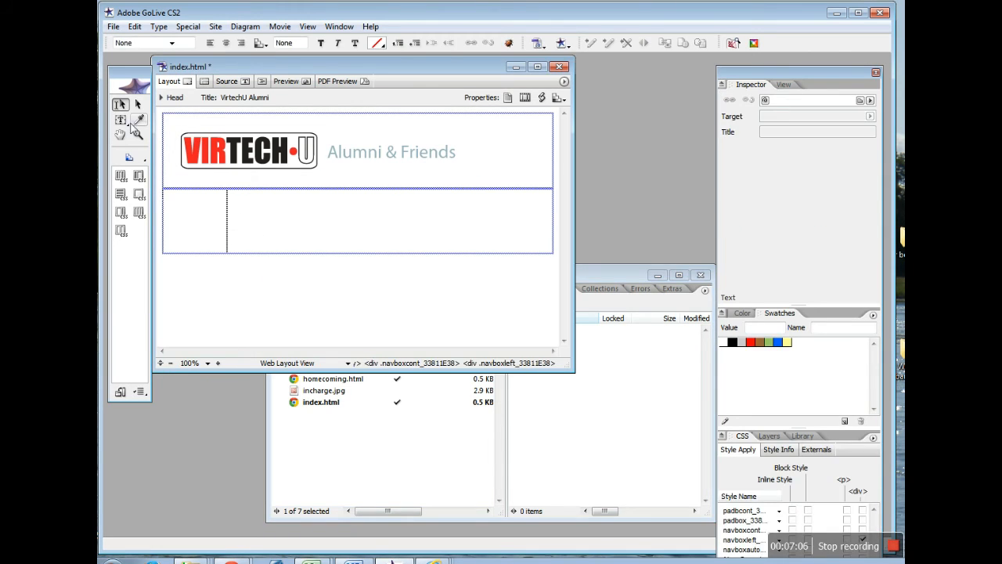
pyautogui.click(199, 207)
pyautogui.write('Virte')
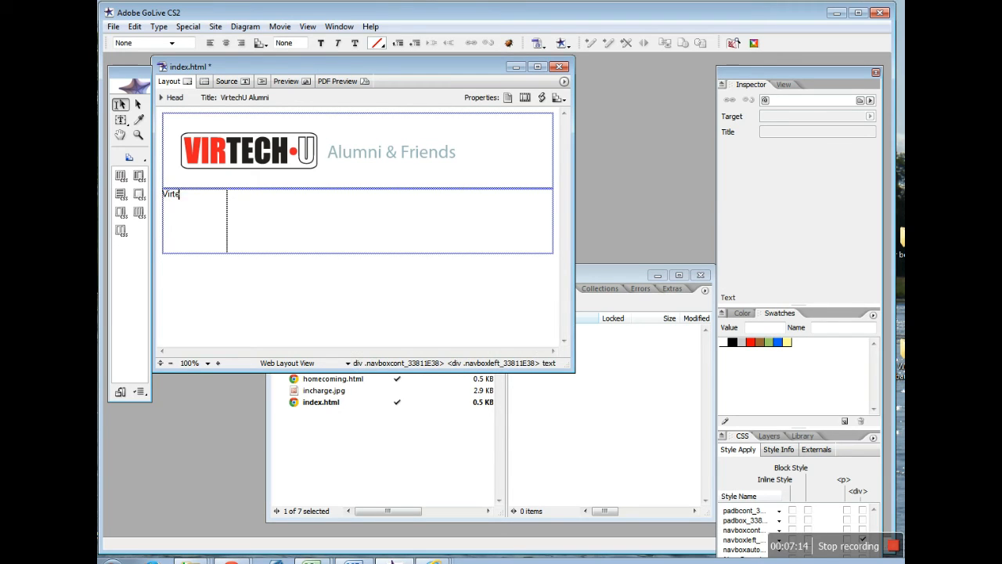
pyautogui.write('chU Home')
pyautogui.press('Return')
pyautogui.press('Return')
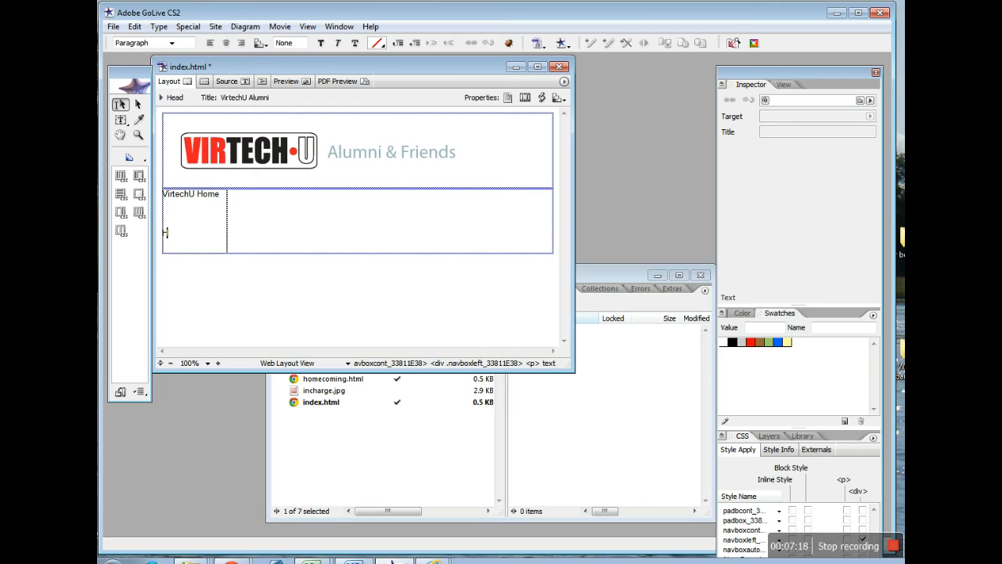
pyautogui.write('Homecoiming')
pyautogui.press('Return')
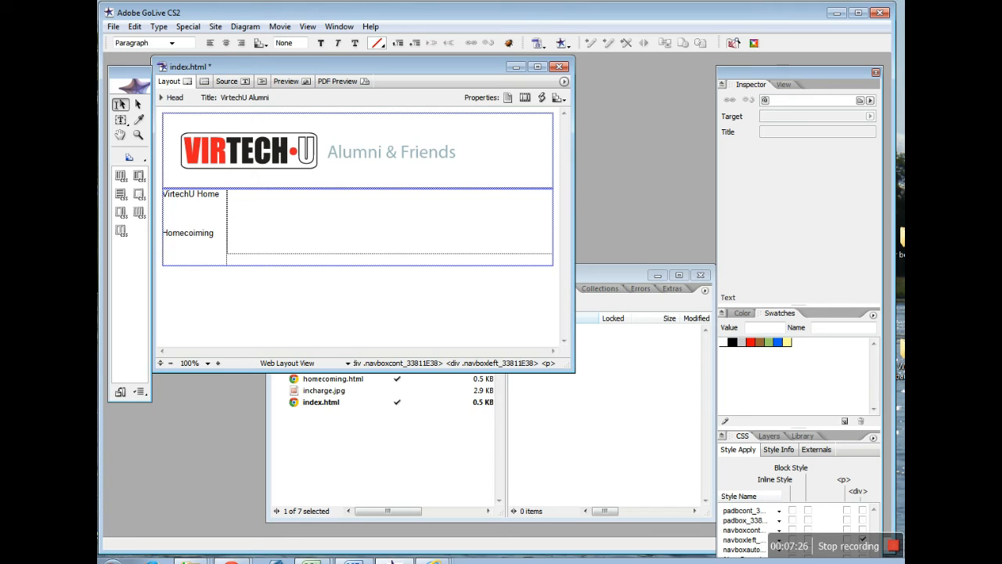
pyautogui.click(196, 235)
pyautogui.press('BackSpace')
# Step: Add the paragraph "Send us an email" below "Homecoming" and remove the blank line above "Homecoming"
pyautogui.click(225, 234)
pyautogui.press('Return')
pyautogui.write('Send')
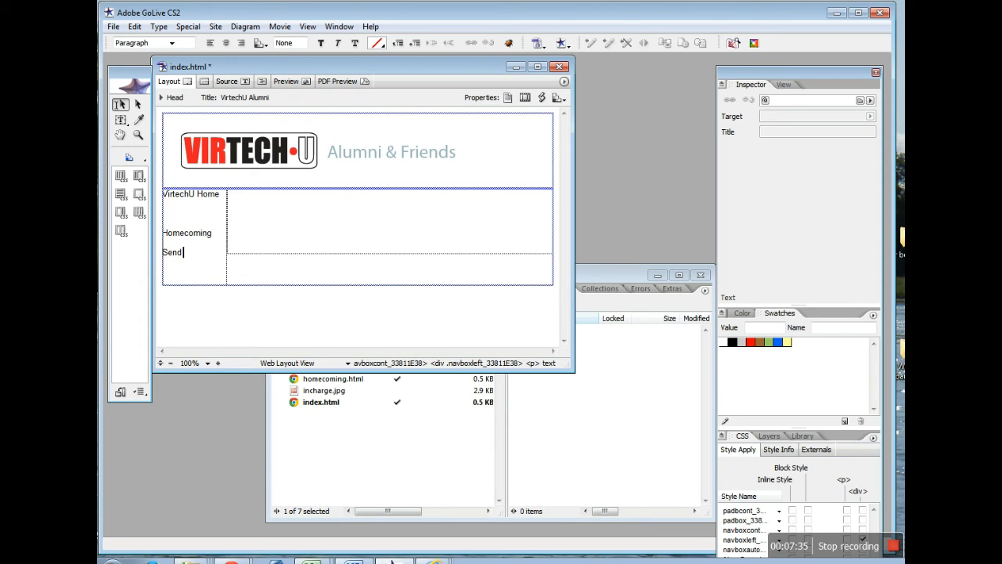
pyautogui.write(' us an email')
pyautogui.click(214, 215)
pyautogui.press('BackSpace')
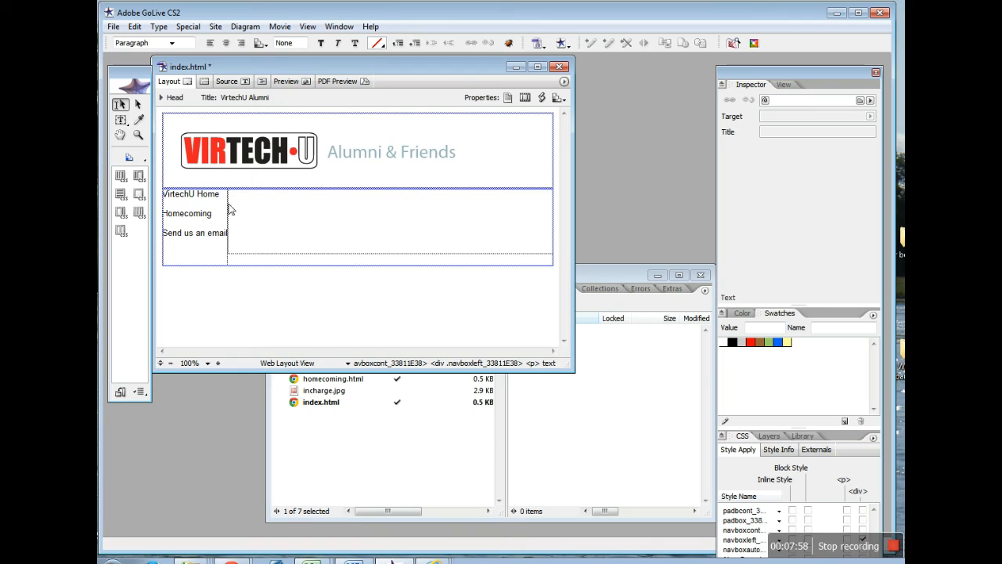
# Step: Link the word "Homecoming" in the left column to homecoming.html in the site files
pyautogui.moveTo(214, 219); pyautogui.dragTo(170, 223)
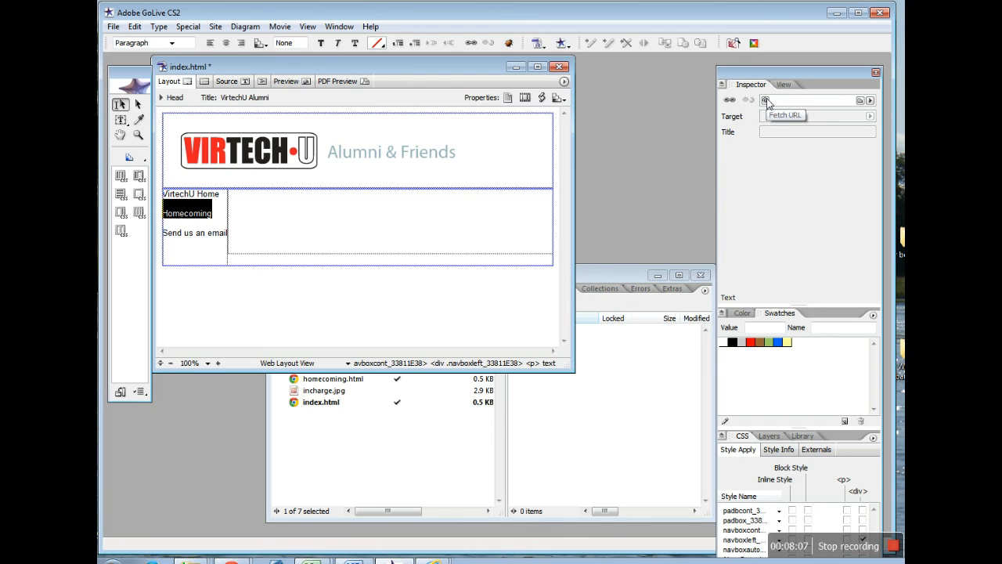
pyautogui.moveTo(767, 102); pyautogui.dragTo(342, 384)
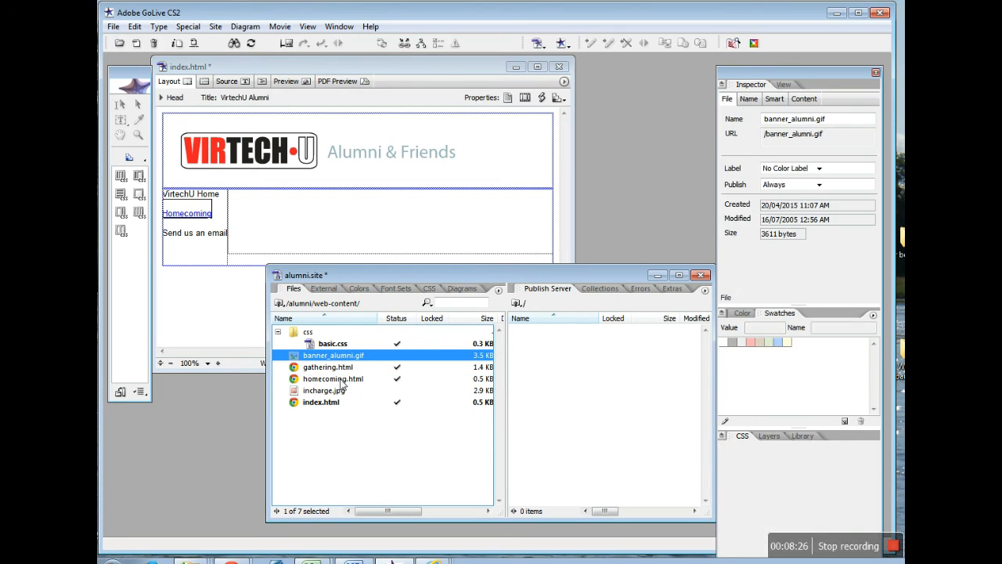